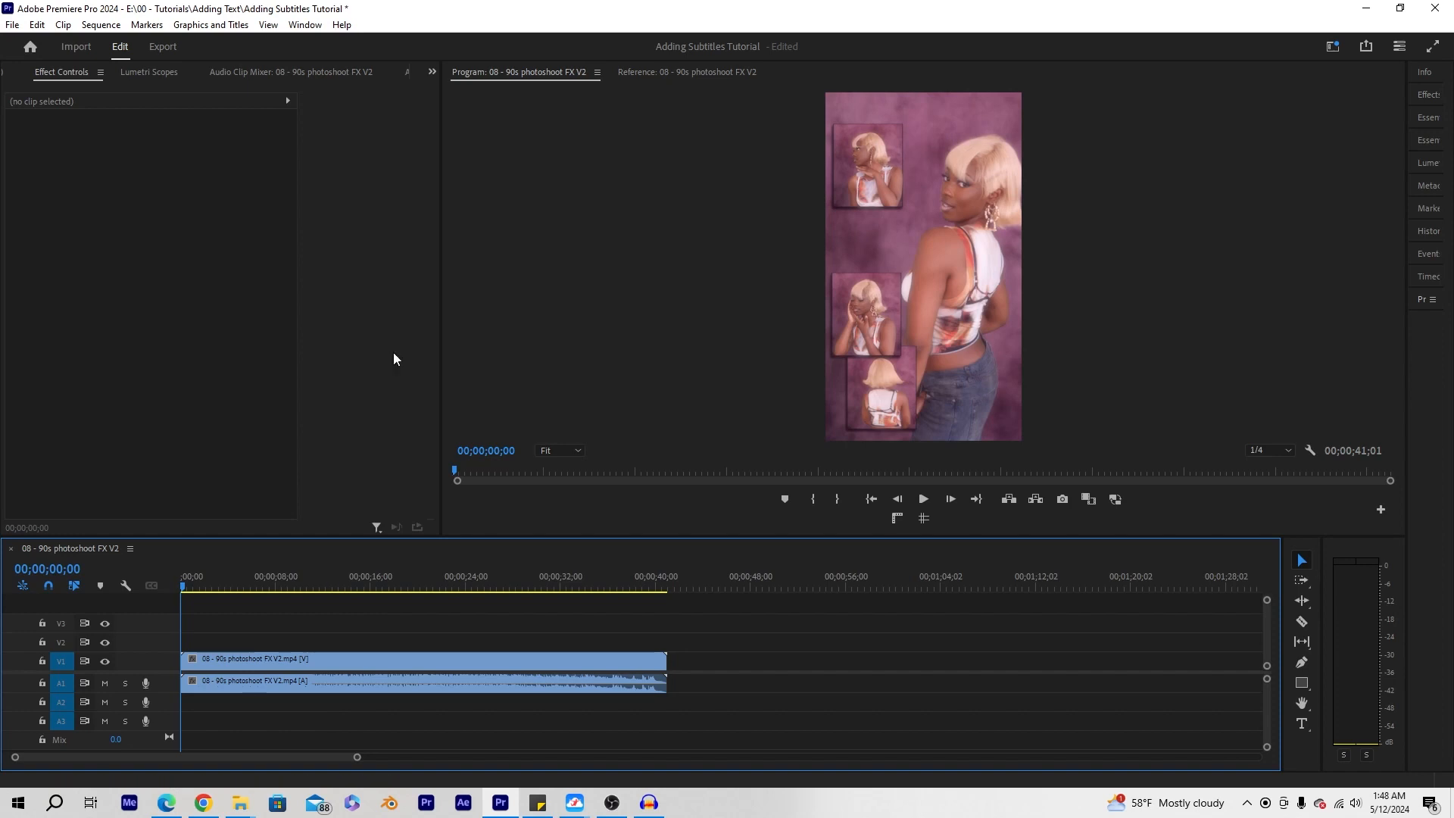
- Switch the workspace layout to All Panels
click(305, 24)
mouse_move(337, 42)
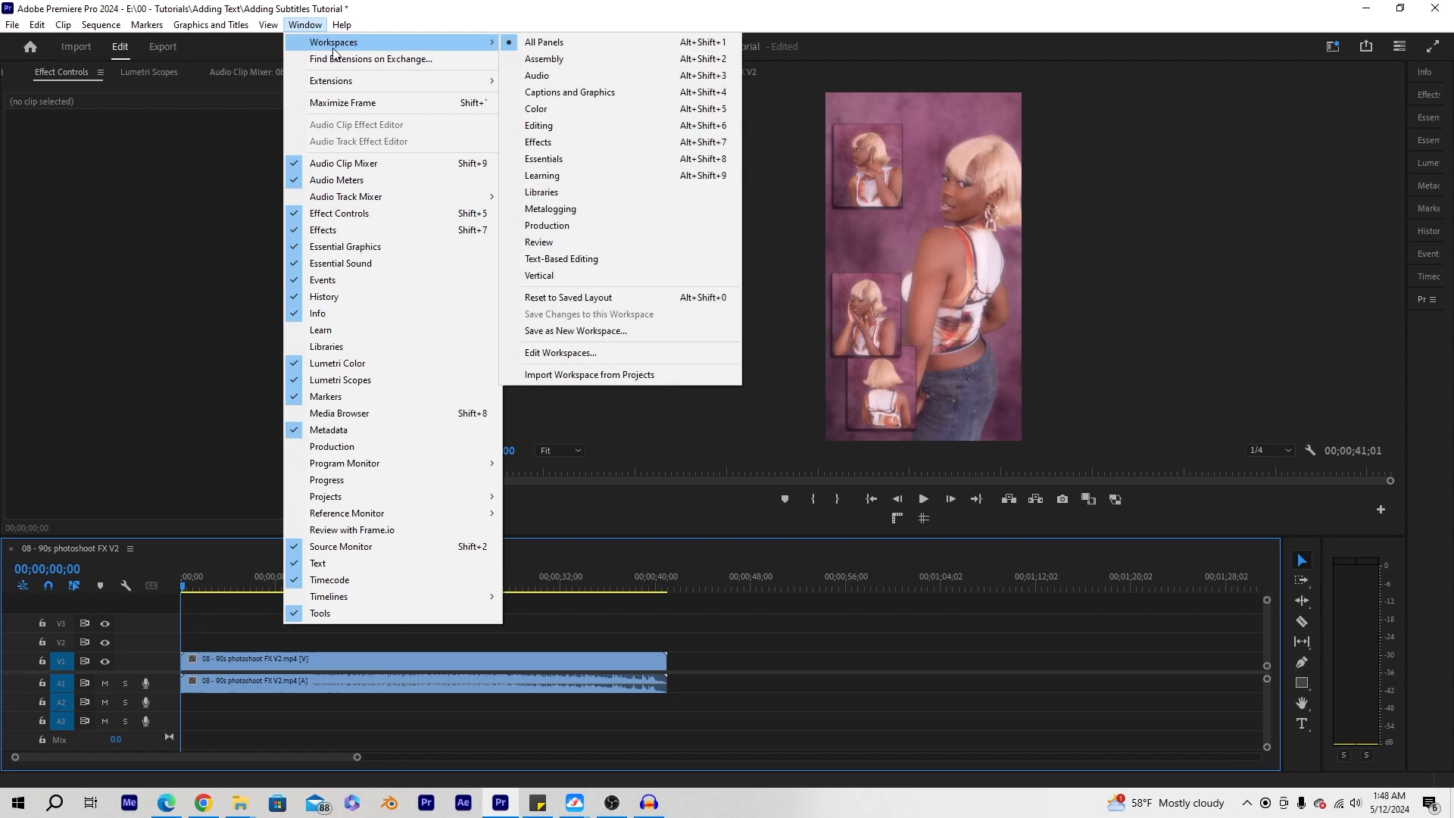
click(545, 43)
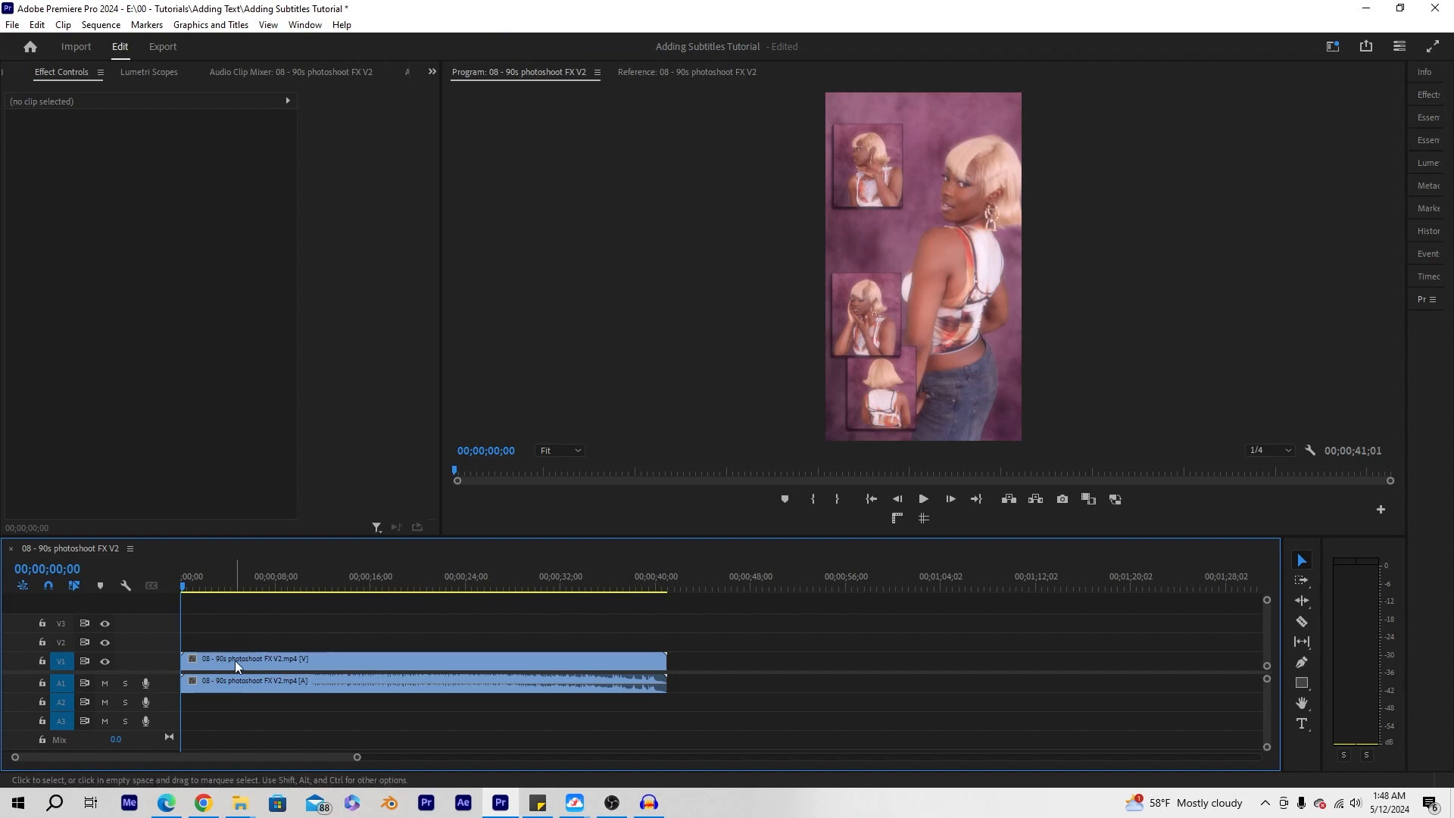
- Select the photoshoot video clip on track V1 and bring up the Text panel
click(288, 657)
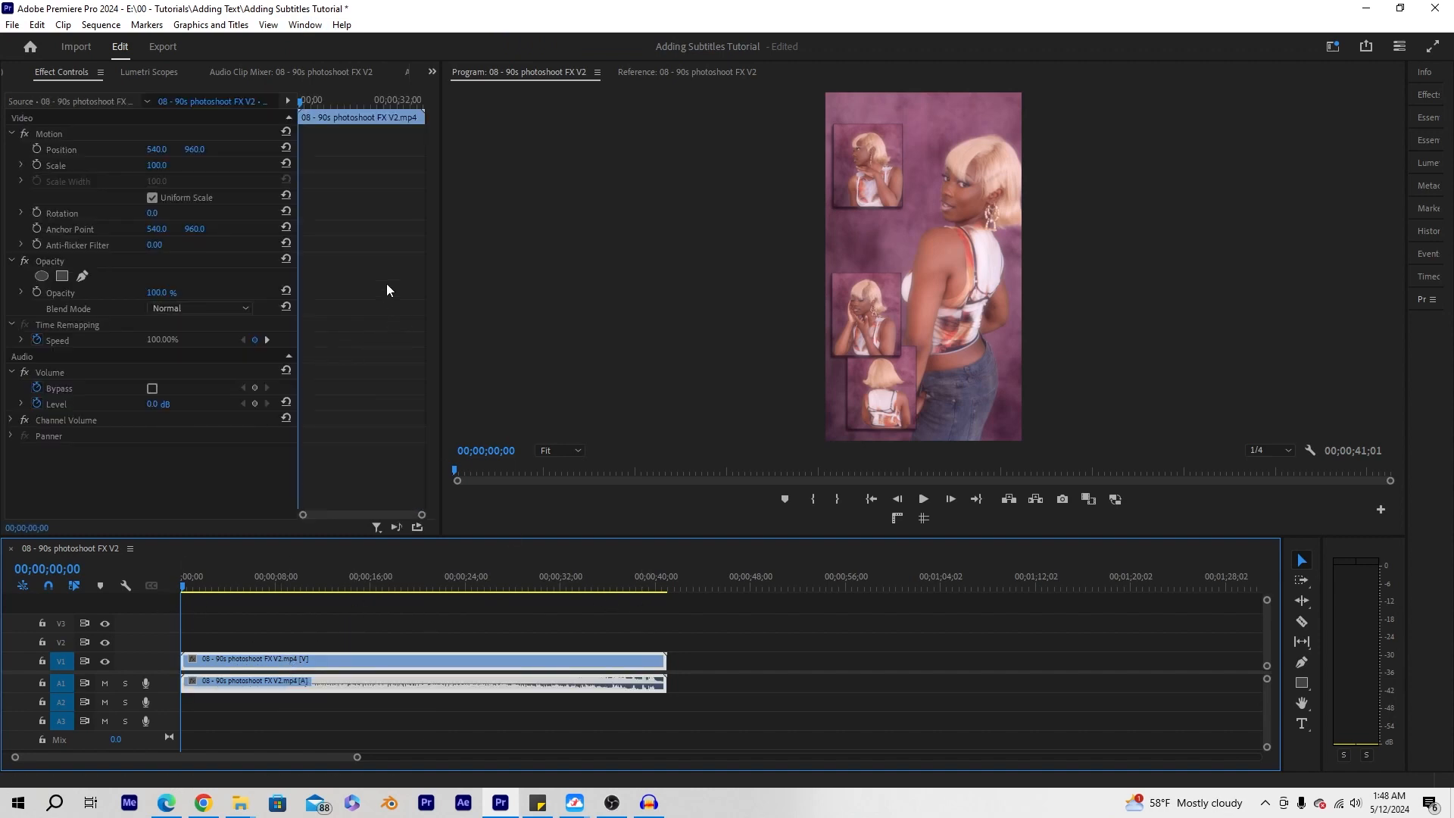
click(430, 74)
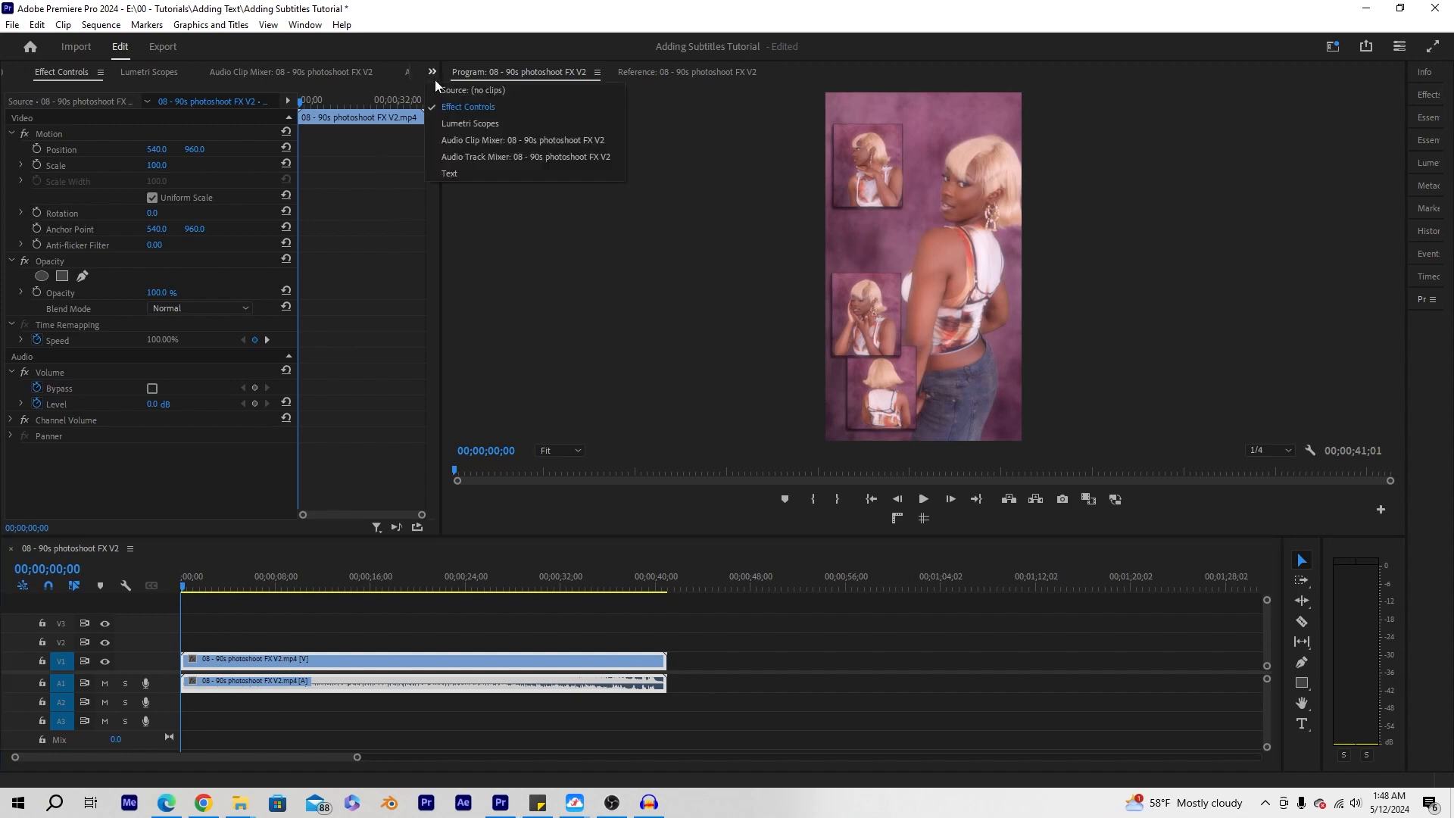
click(450, 175)
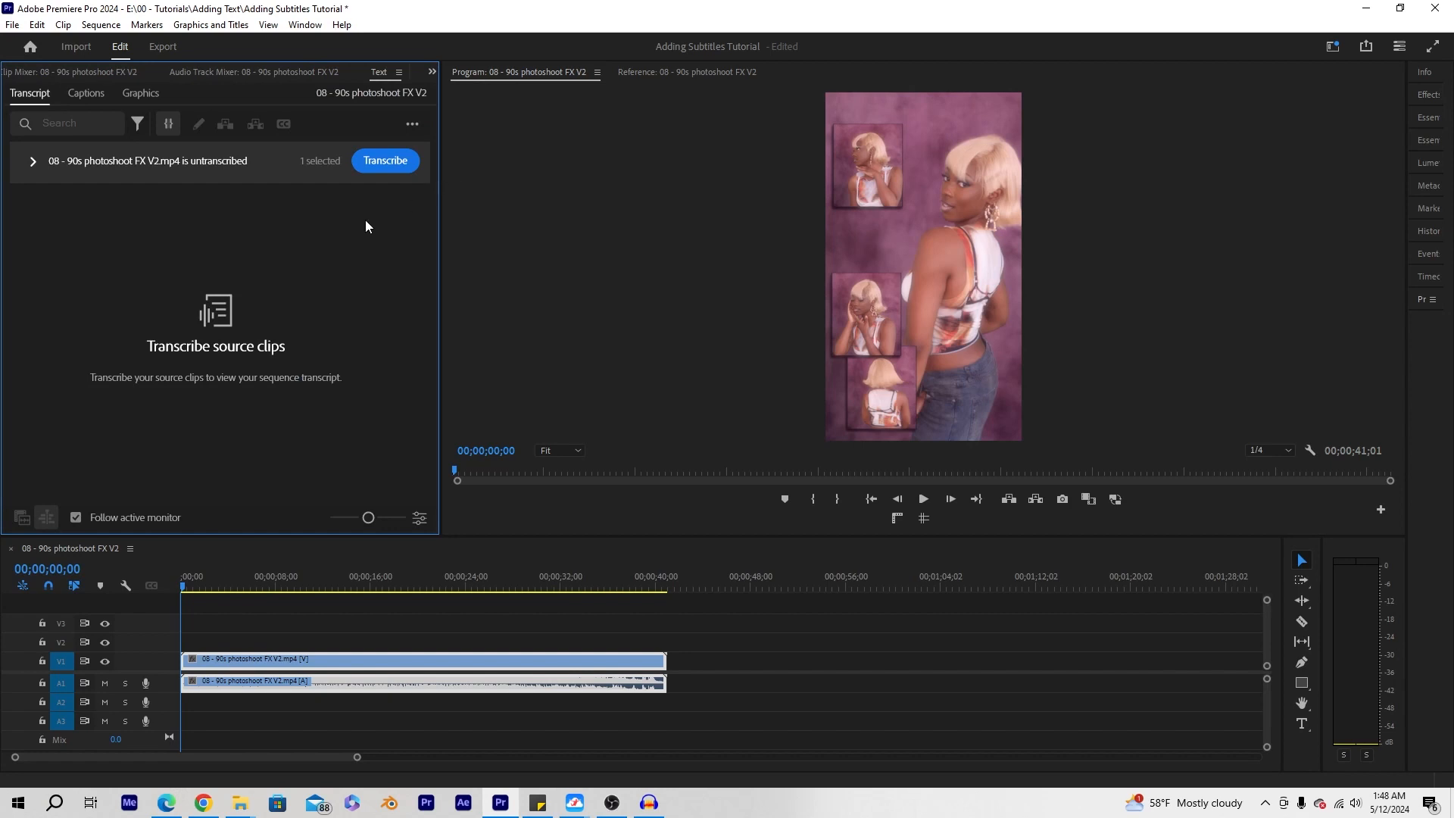
click(306, 25)
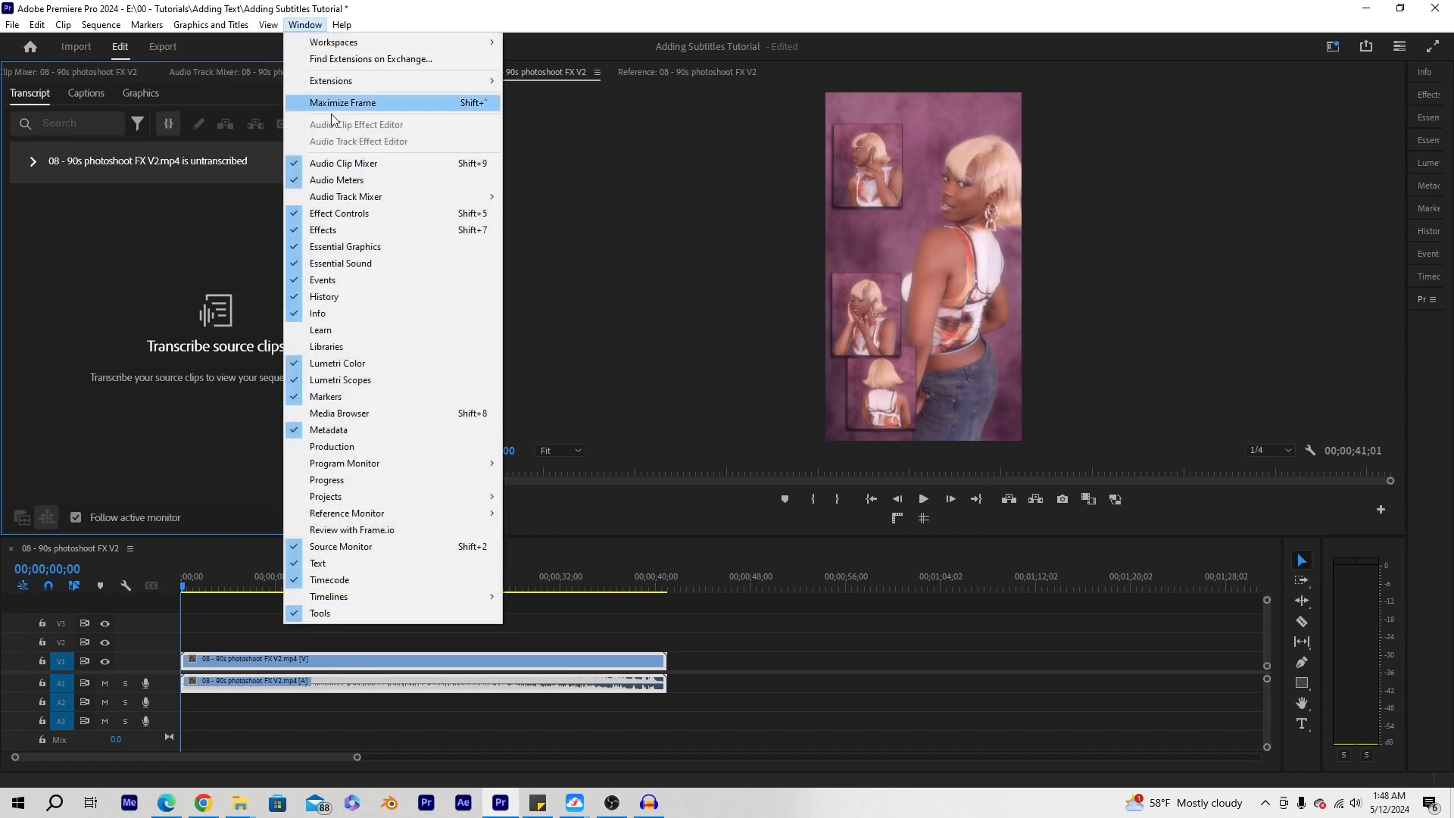
click(295, 566)
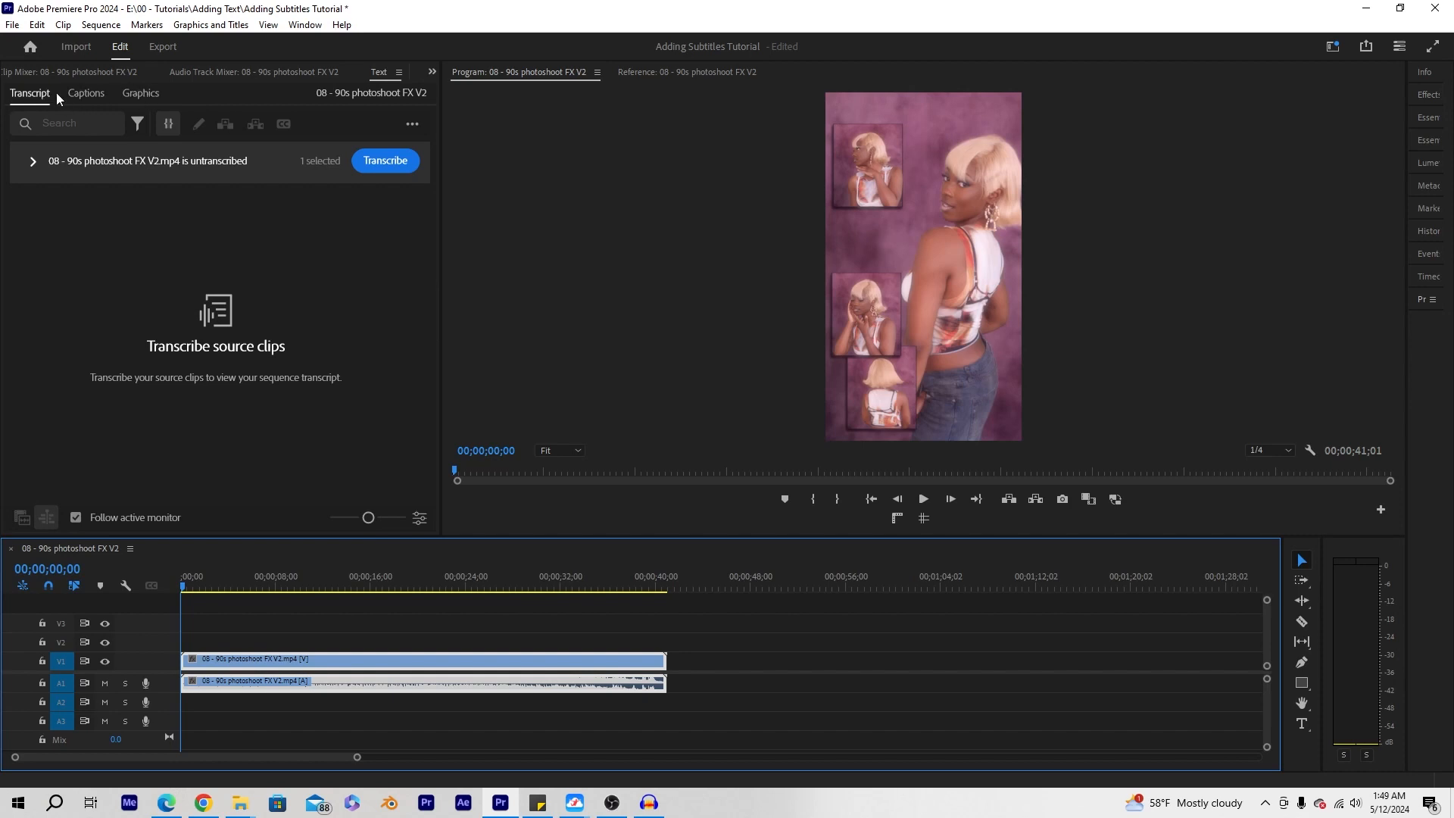
- Look through the captions and graphics views, then transcribe the selected video clip's audio
click(86, 93)
click(146, 95)
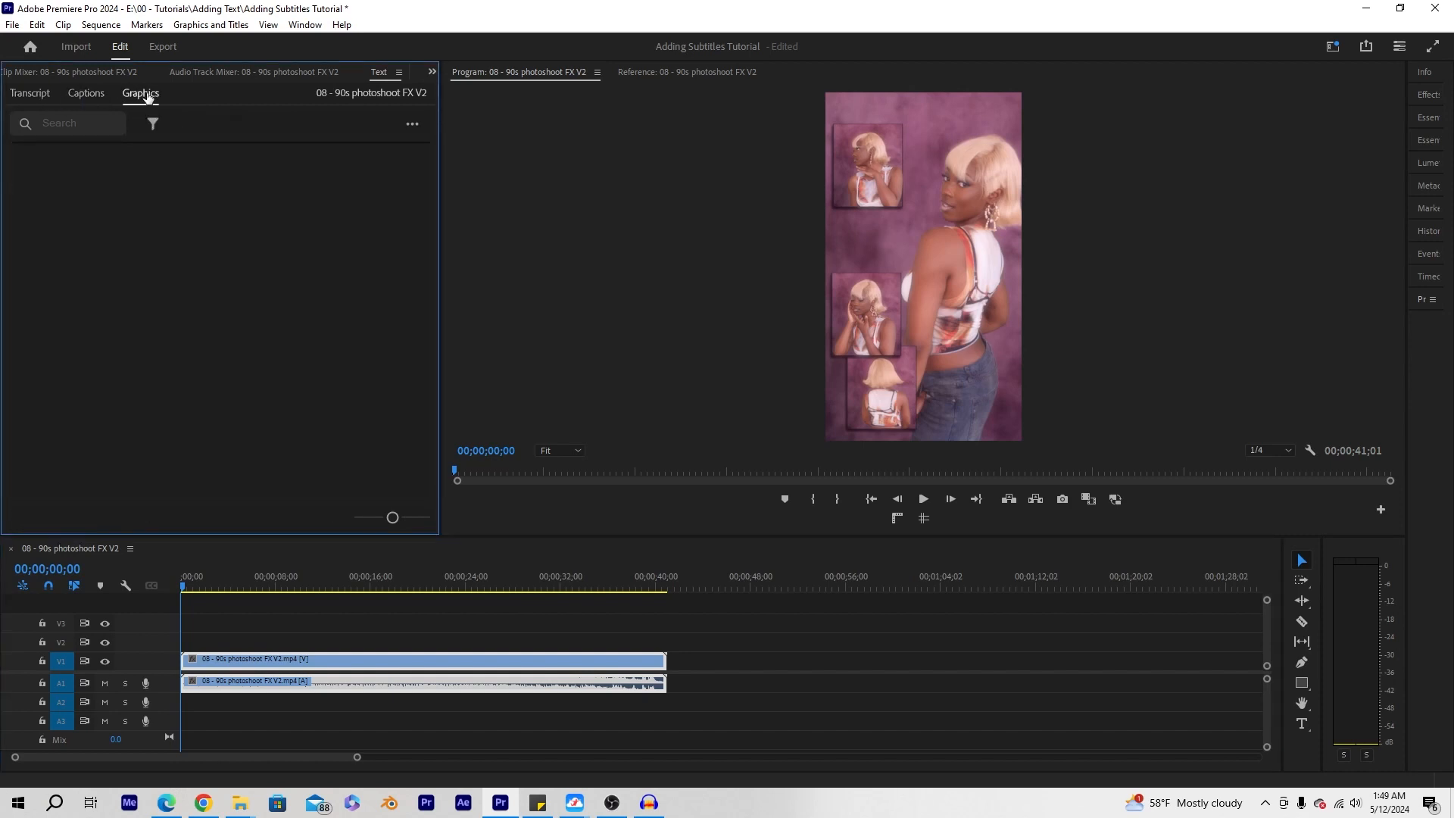
click(30, 94)
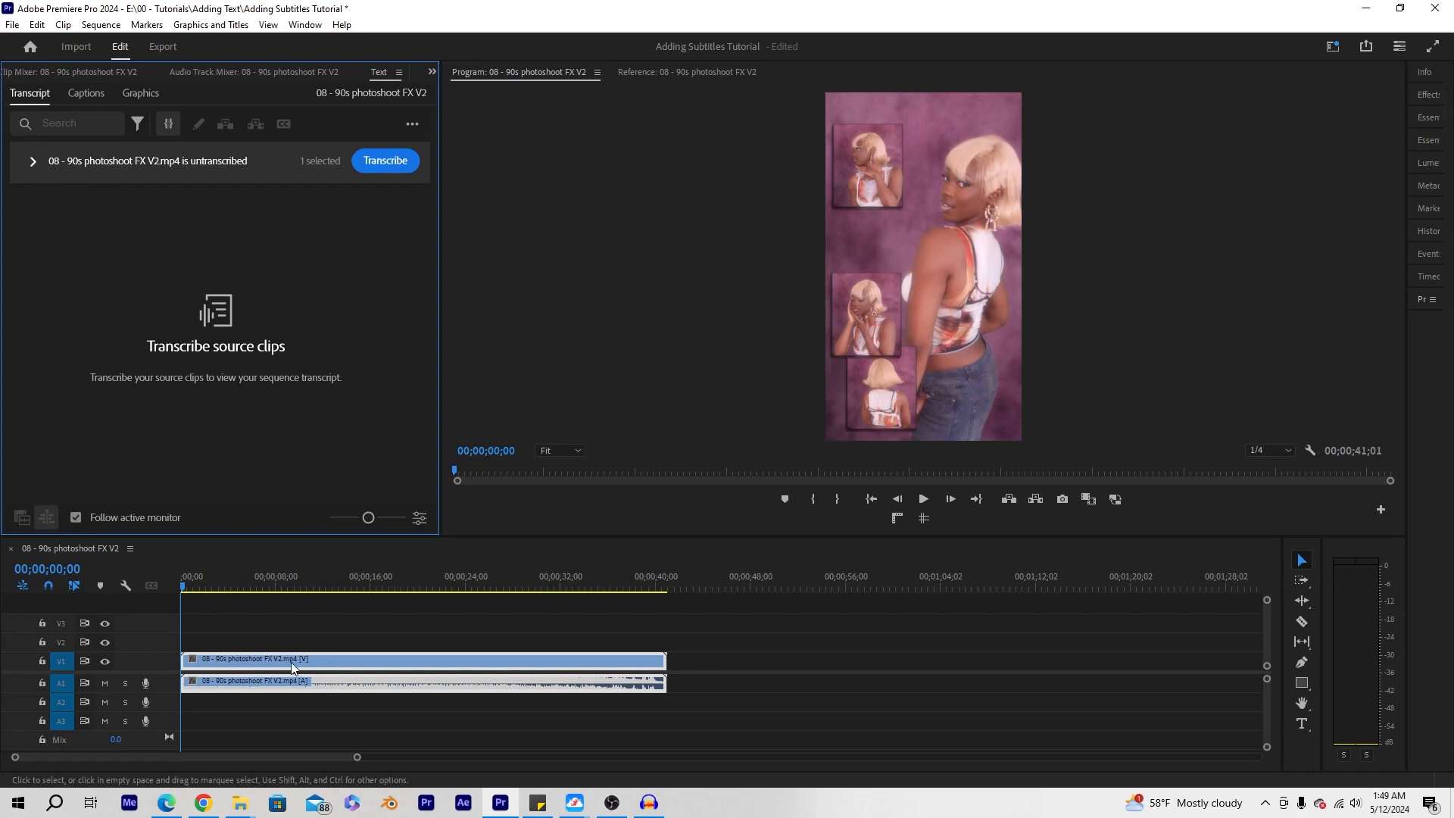
click(379, 162)
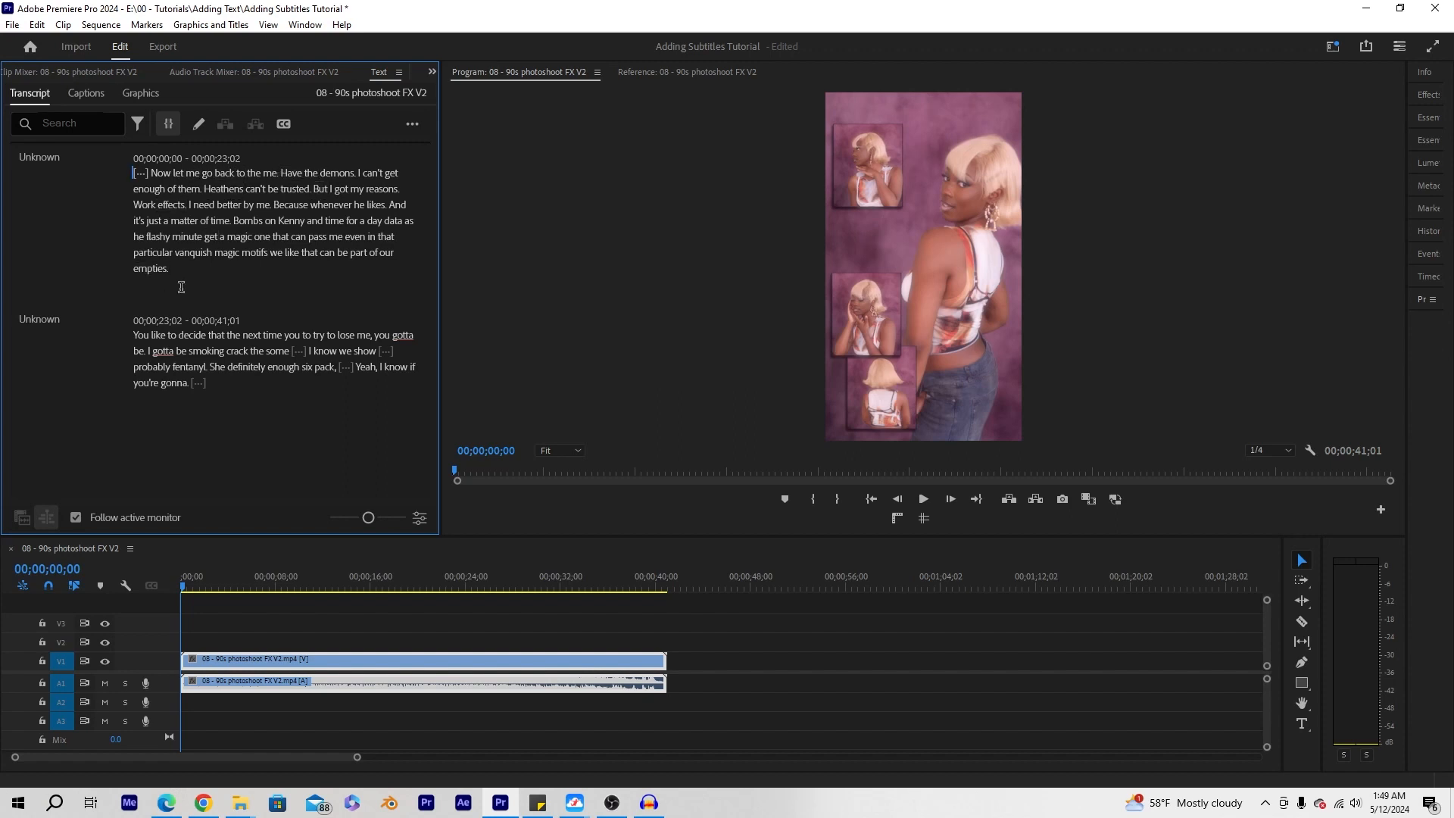
- Scrub the opening seconds of the sequence and toggle the mute of audio track A1 to check how the transcript responds
drag(188, 589, 233, 597)
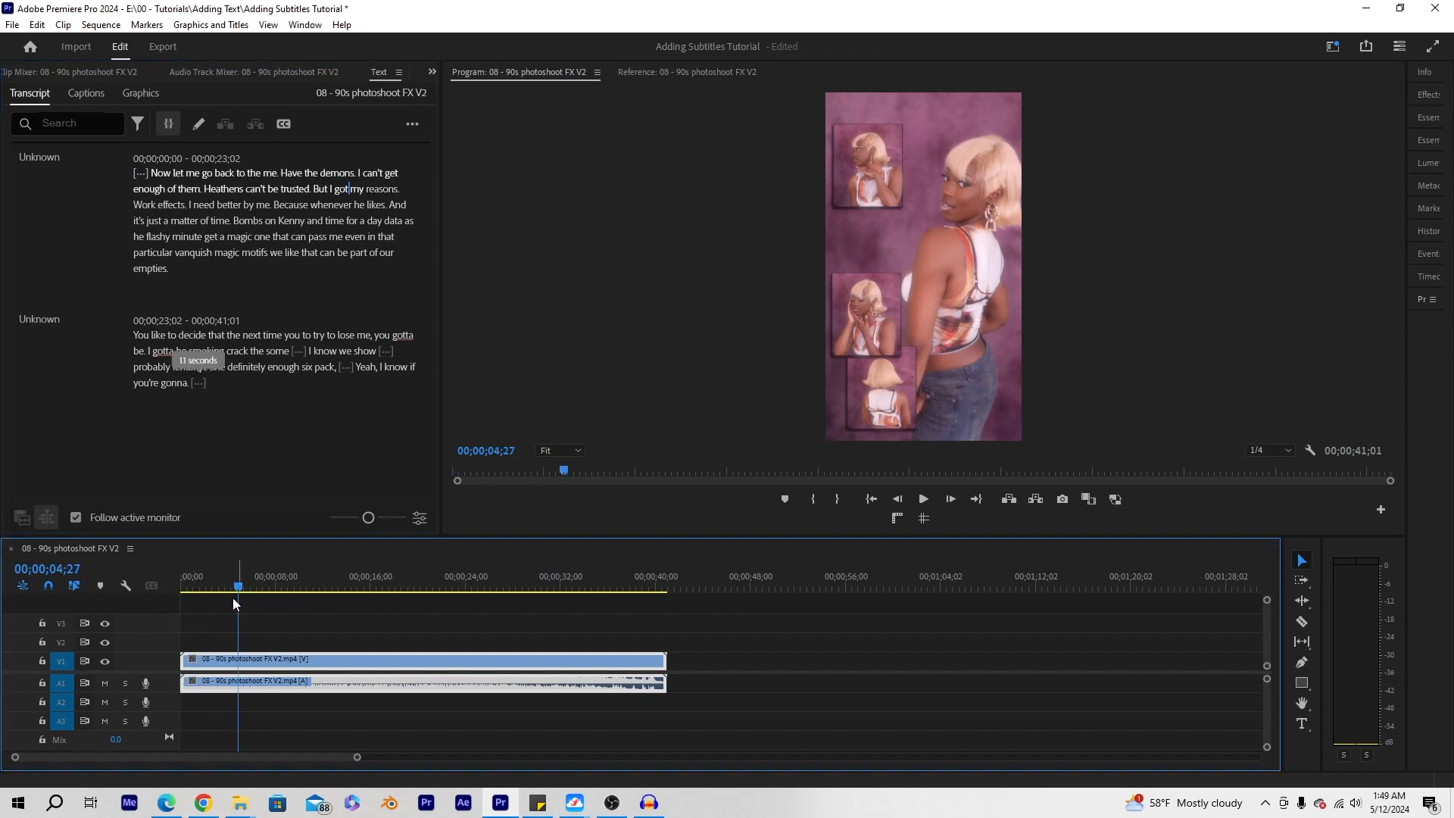
click(217, 587)
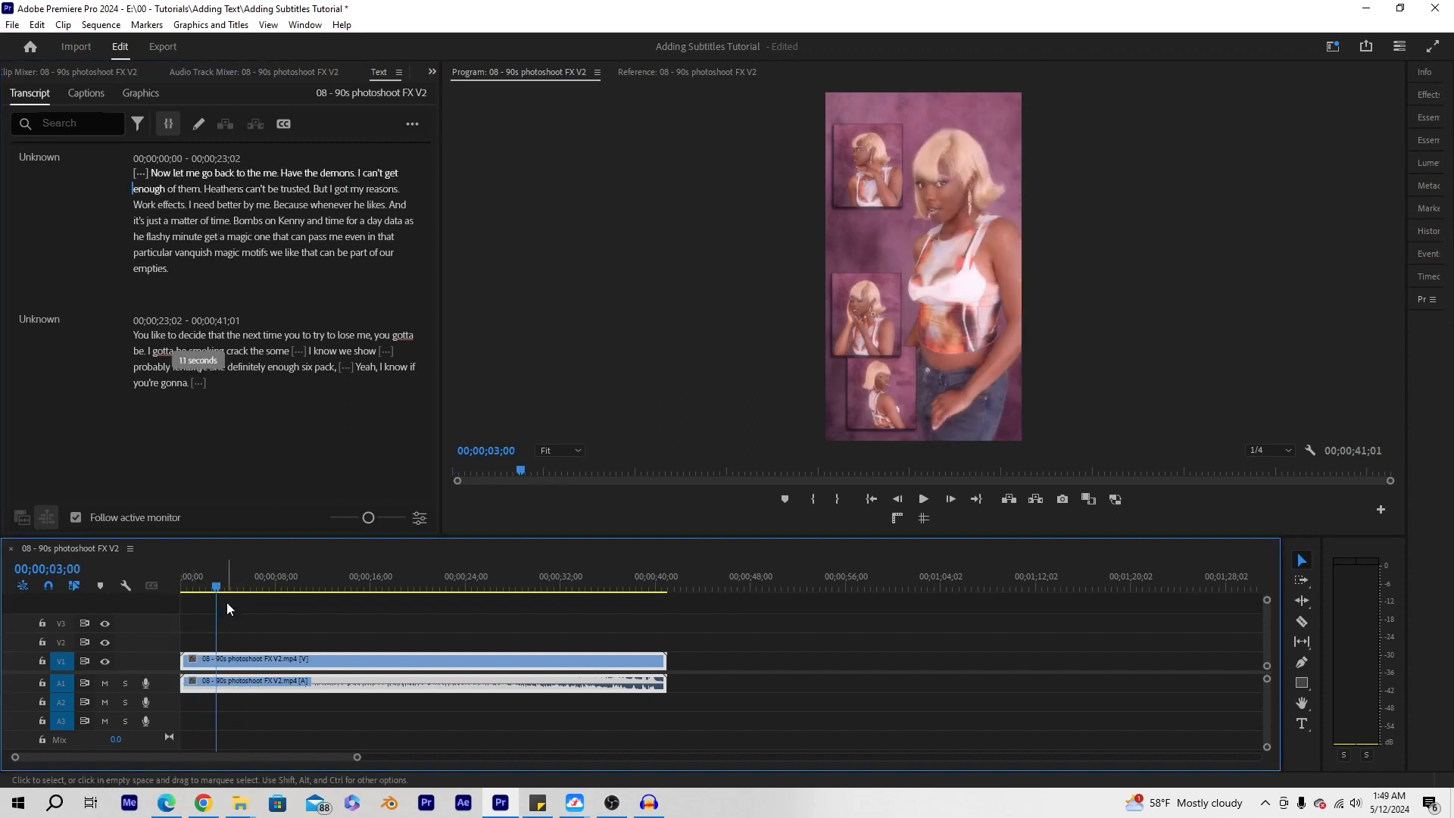
click(105, 684)
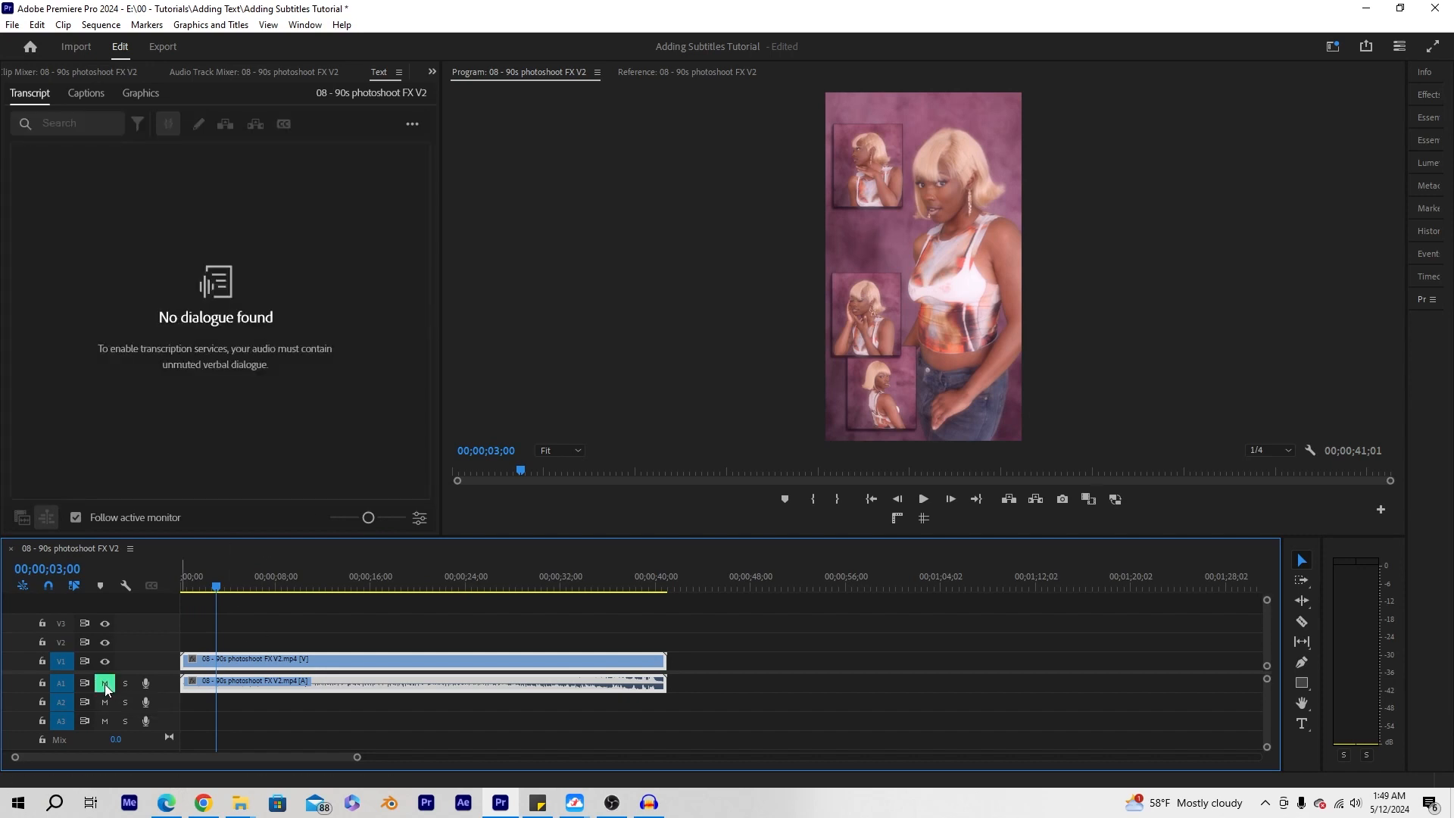
click(104, 683)
click(104, 683)
click(105, 683)
- Jump to several words in both transcript paragraphs to check their timing in the video, ending on "Bombs"
click(149, 351)
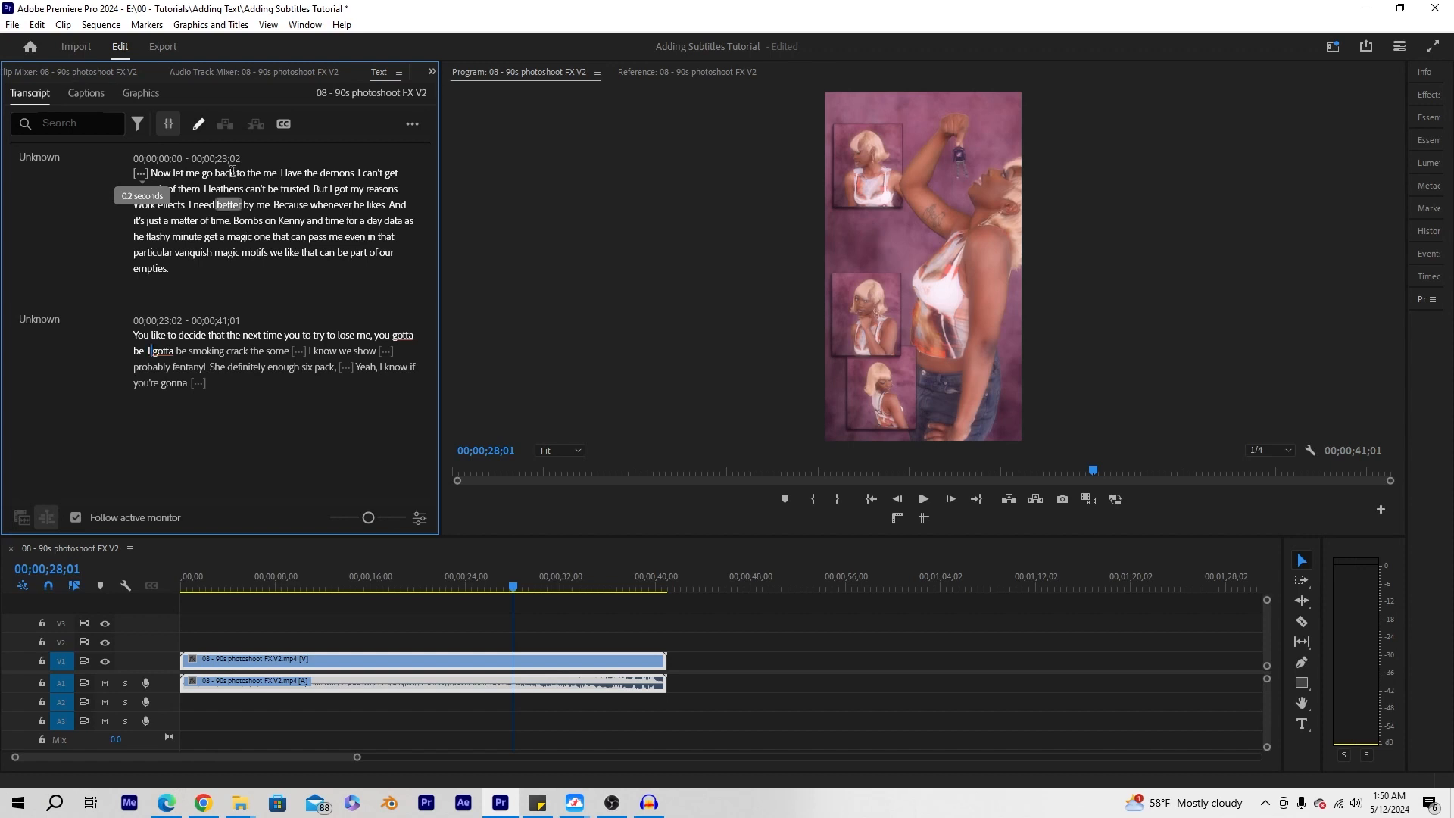
click(252, 220)
drag(251, 220, 317, 221)
click(291, 221)
click(245, 221)
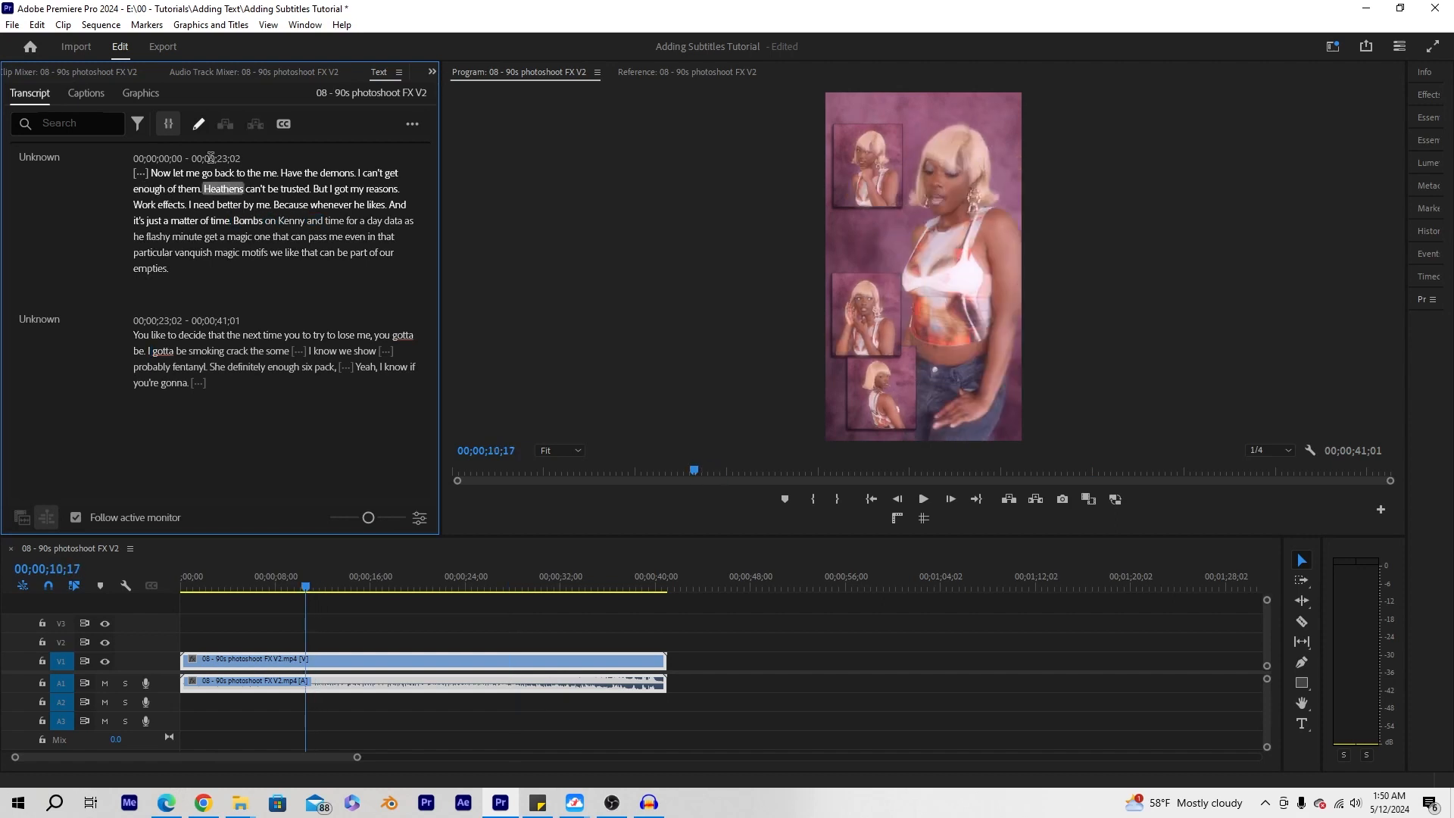
- Edit the first transcript paragraph so that "Work effects" reads "Work FX"
click(196, 125)
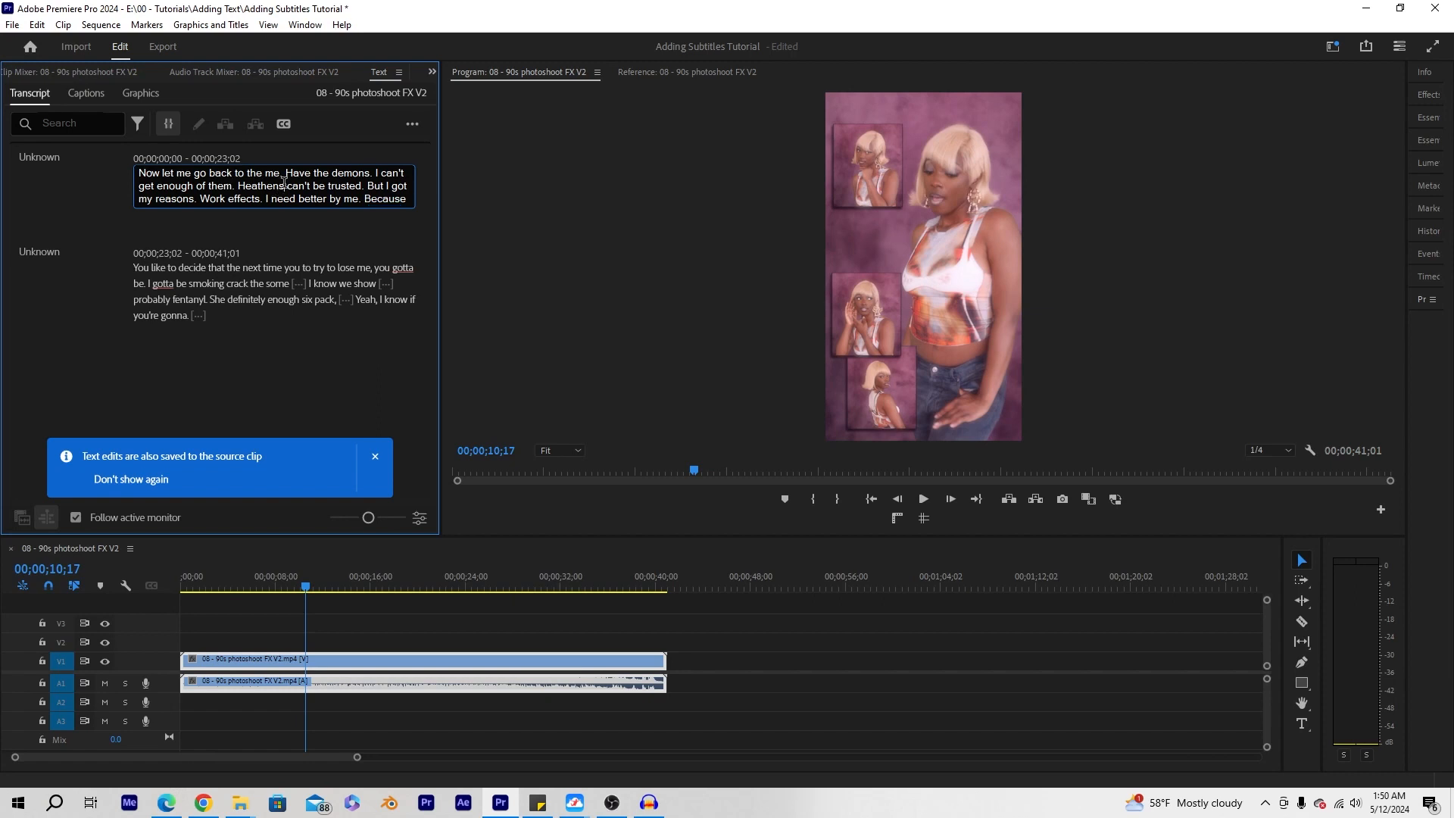
drag(285, 186, 331, 187)
click(235, 198)
drag(228, 199, 256, 196)
text(FX)
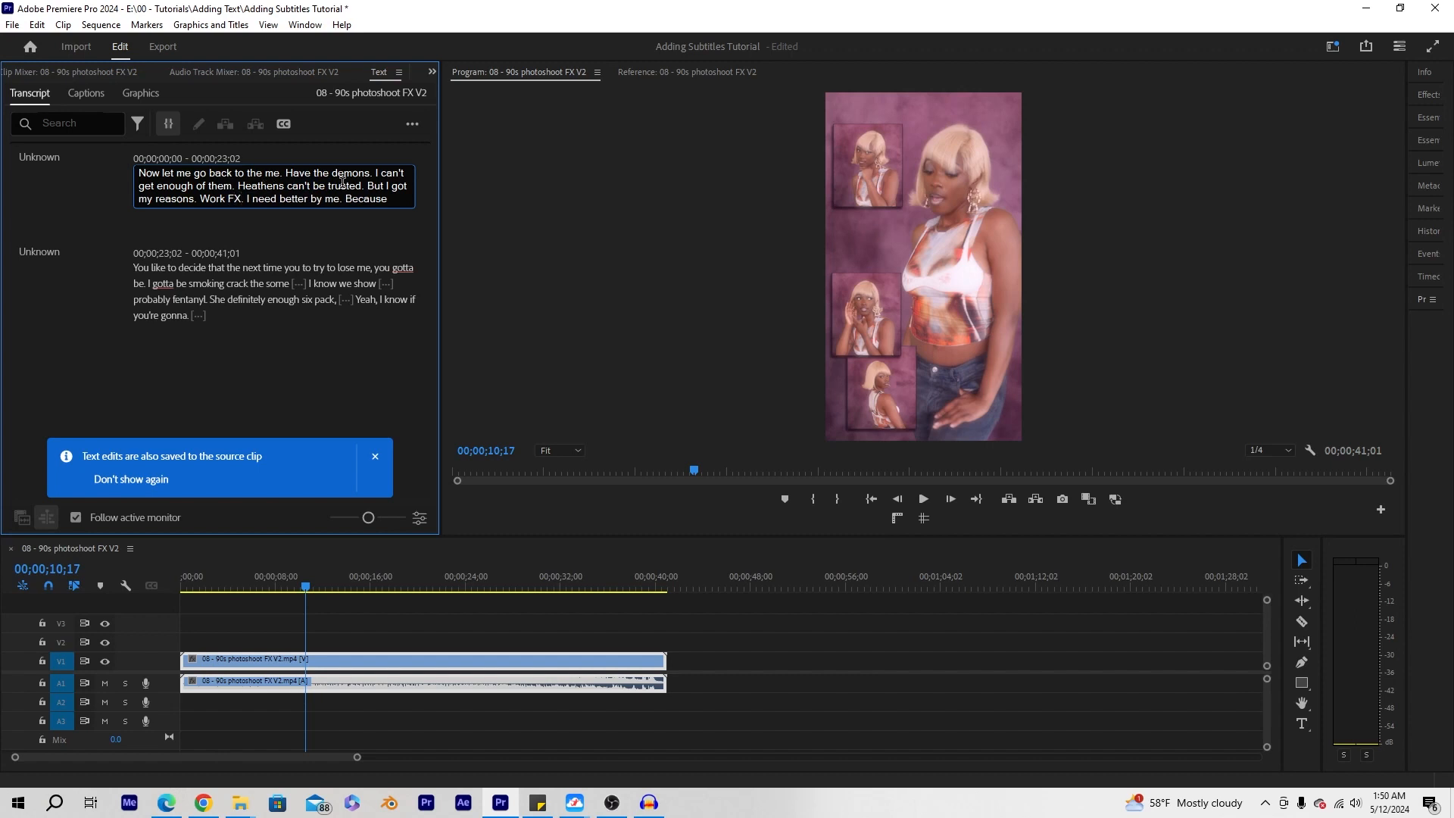
click(130, 222)
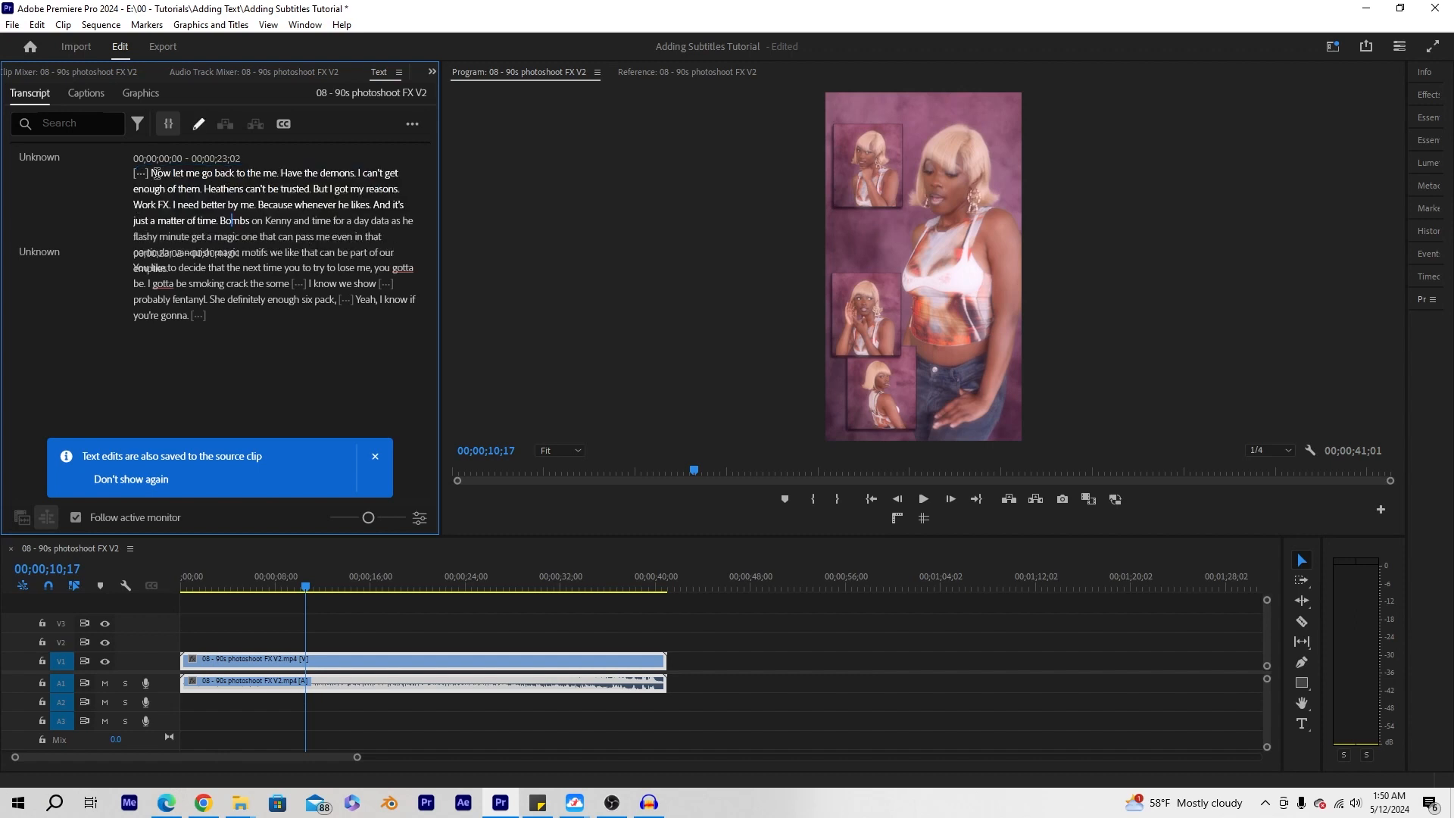
click(186, 206)
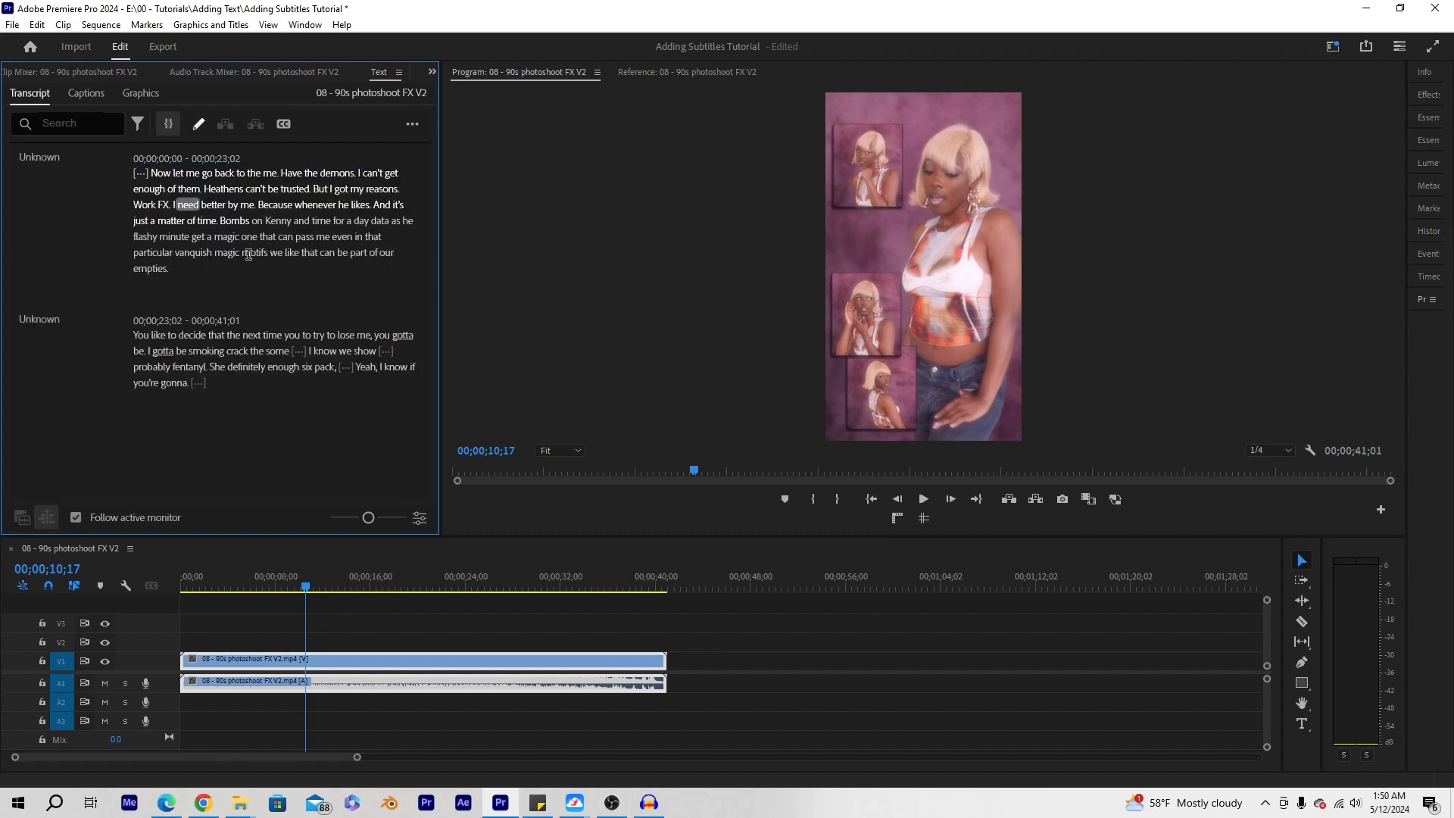
- Create captions from the transcript with the Subtitle default preset
click(85, 94)
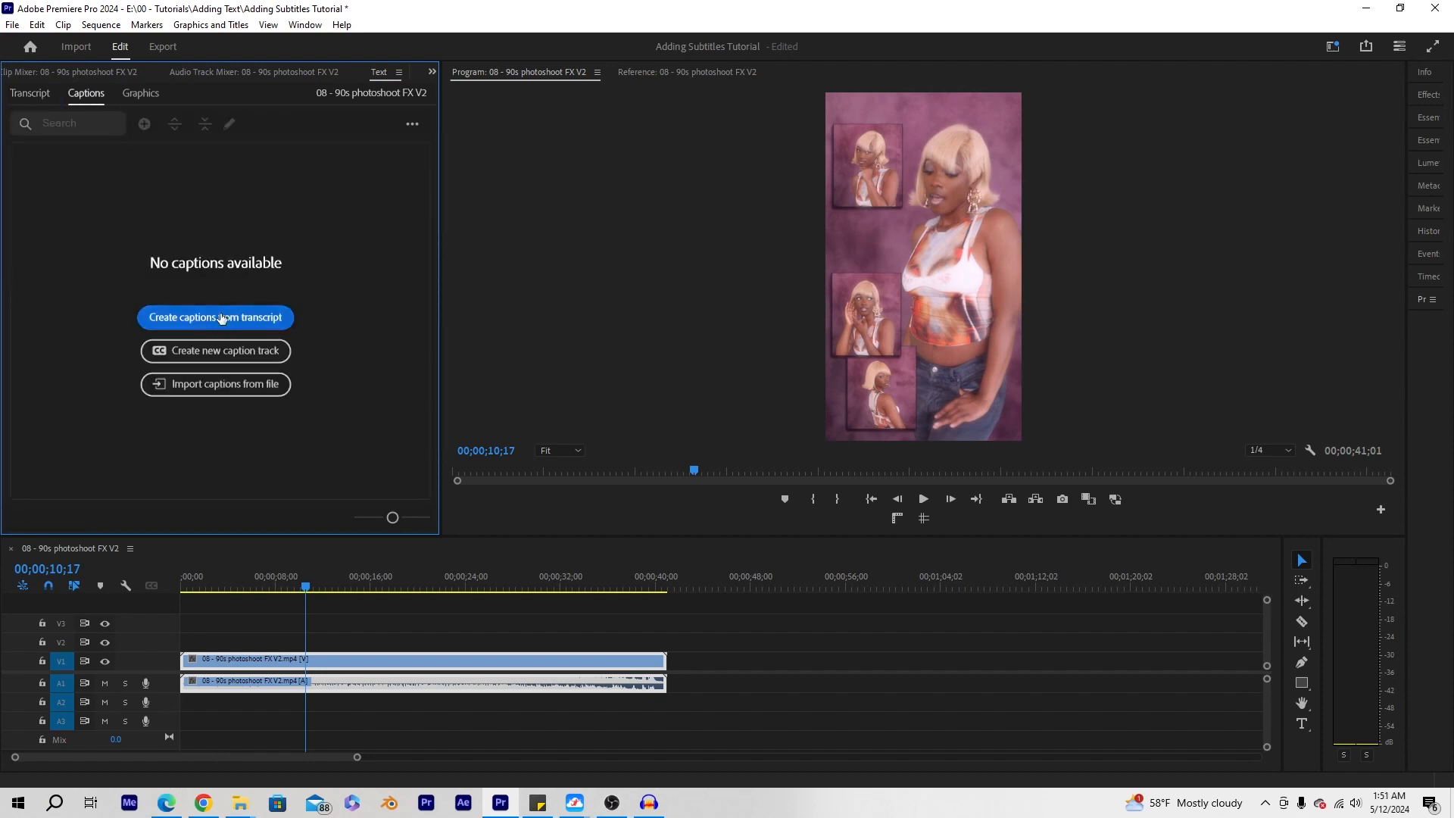
click(248, 321)
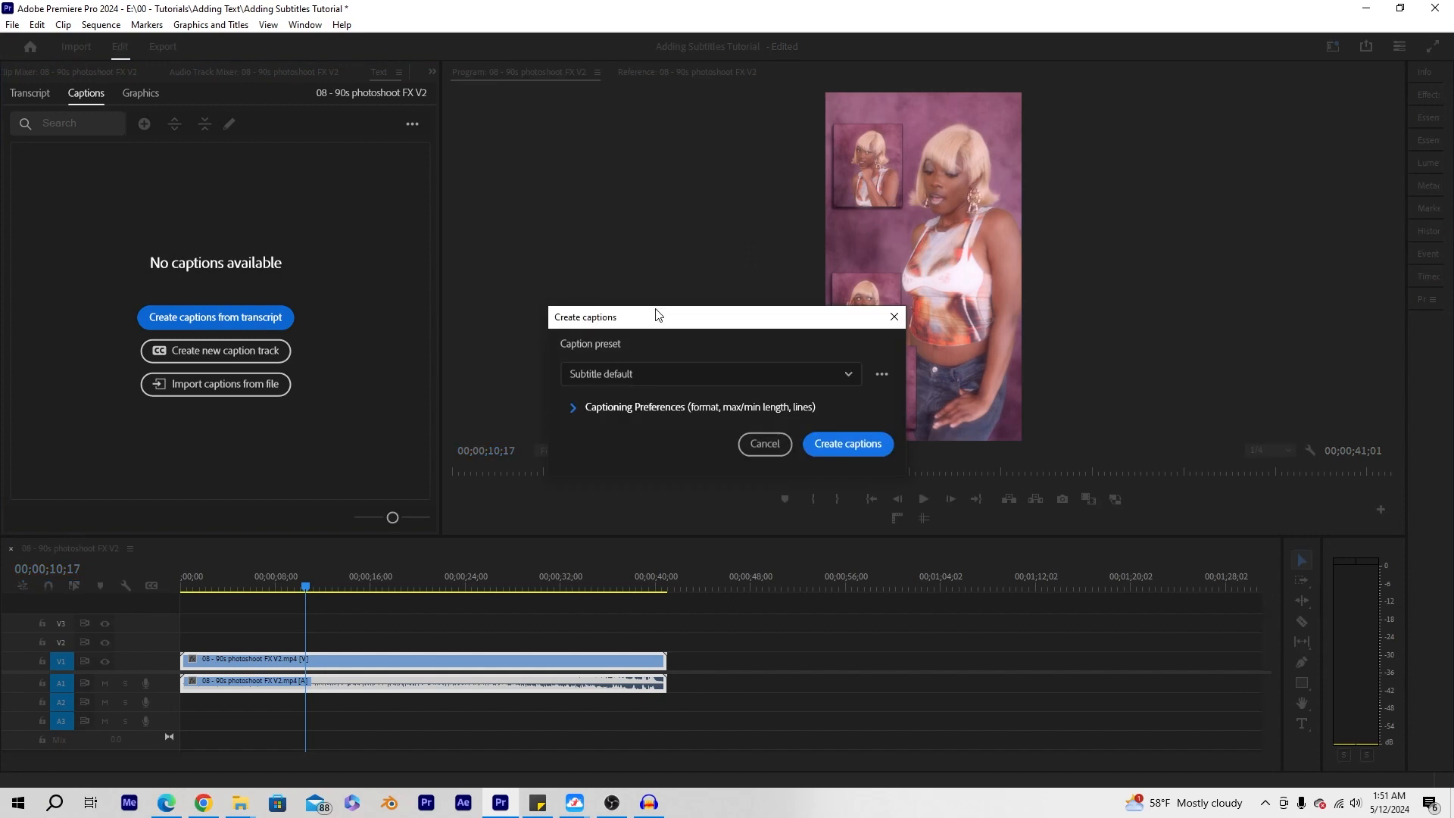
click(684, 376)
click(685, 379)
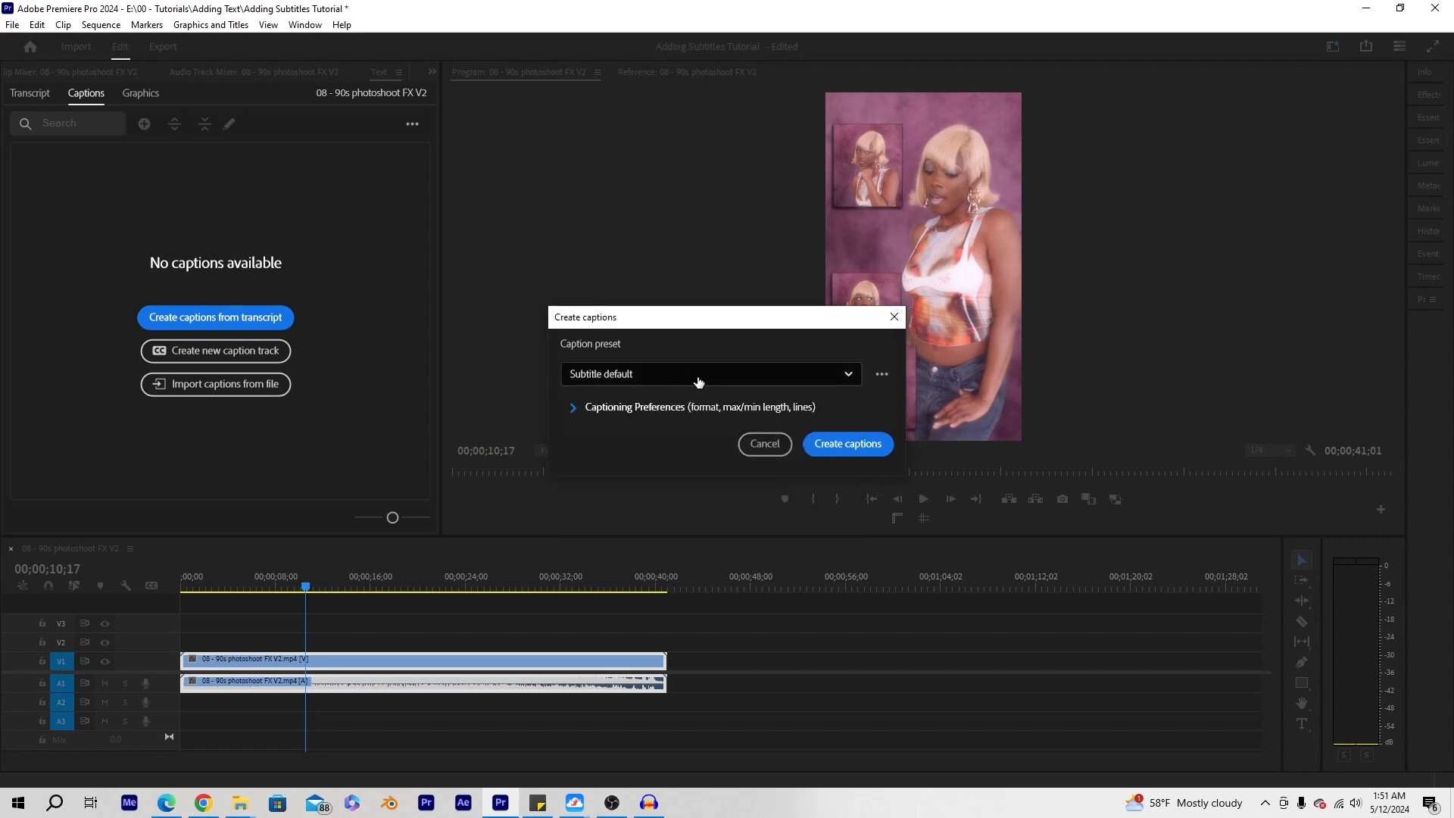
click(844, 443)
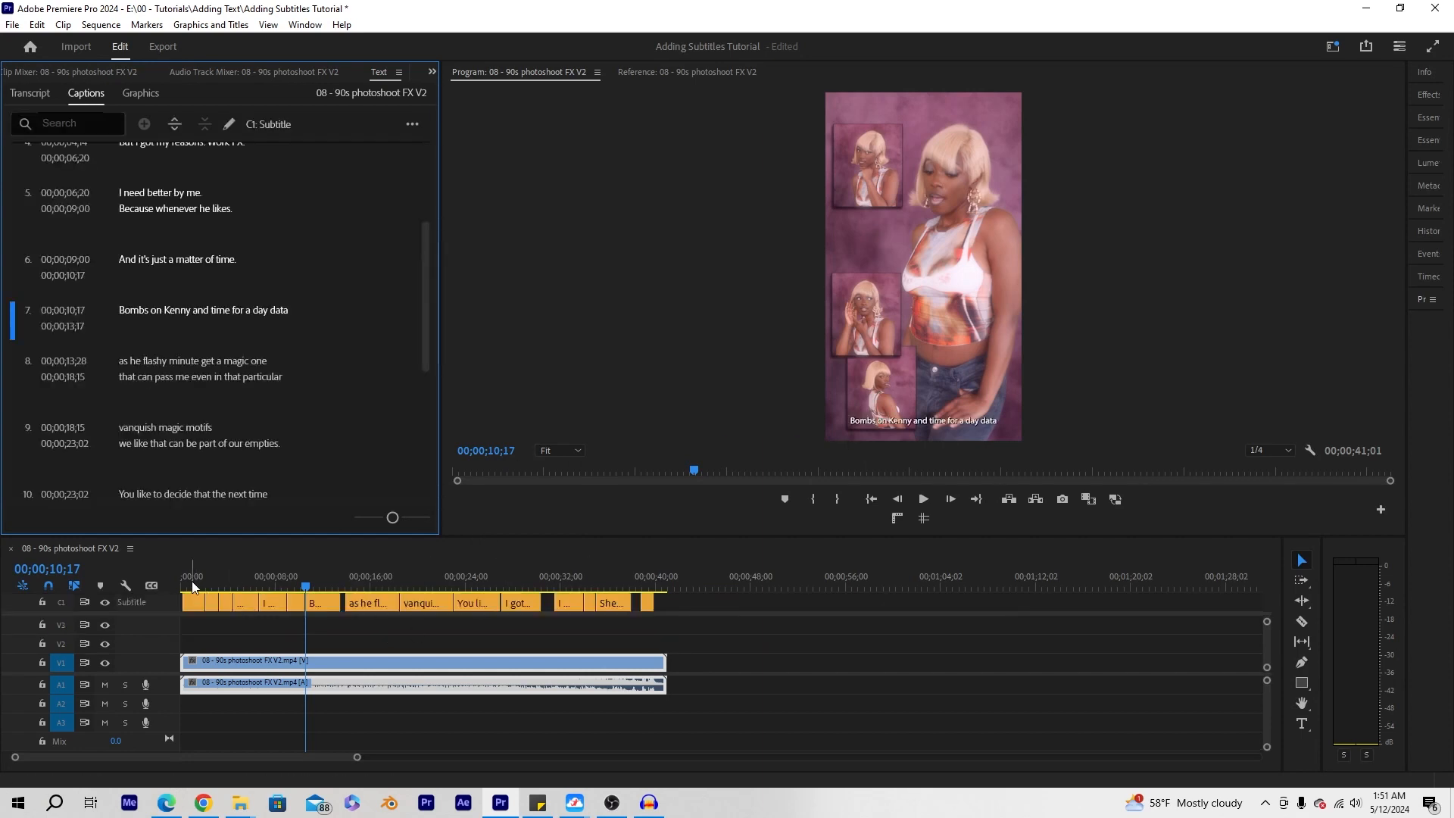
- Move the playhead back to the "And it's just a matter of time." caption to check the subtitle in the preview
click(150, 616)
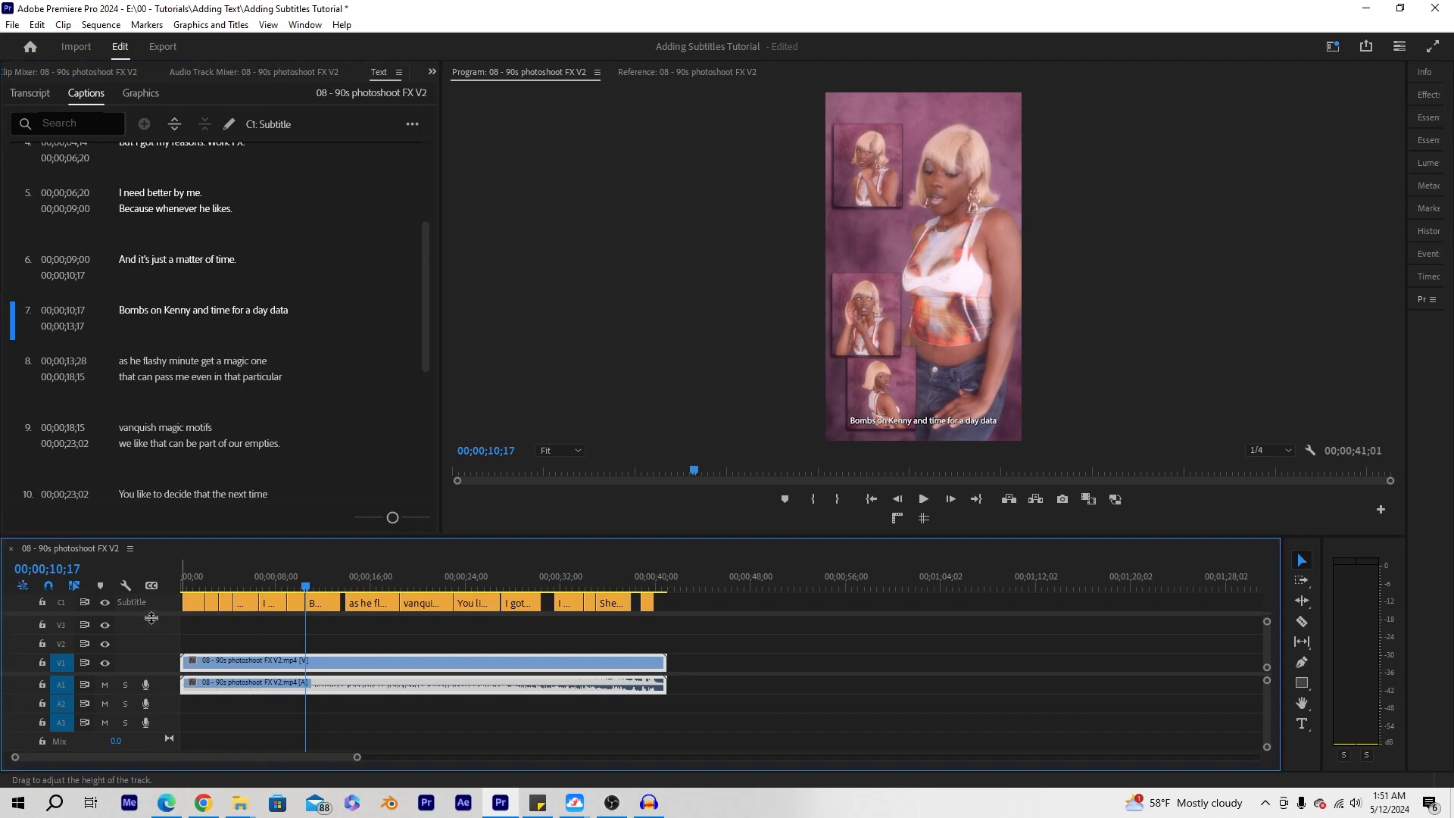
click(254, 717)
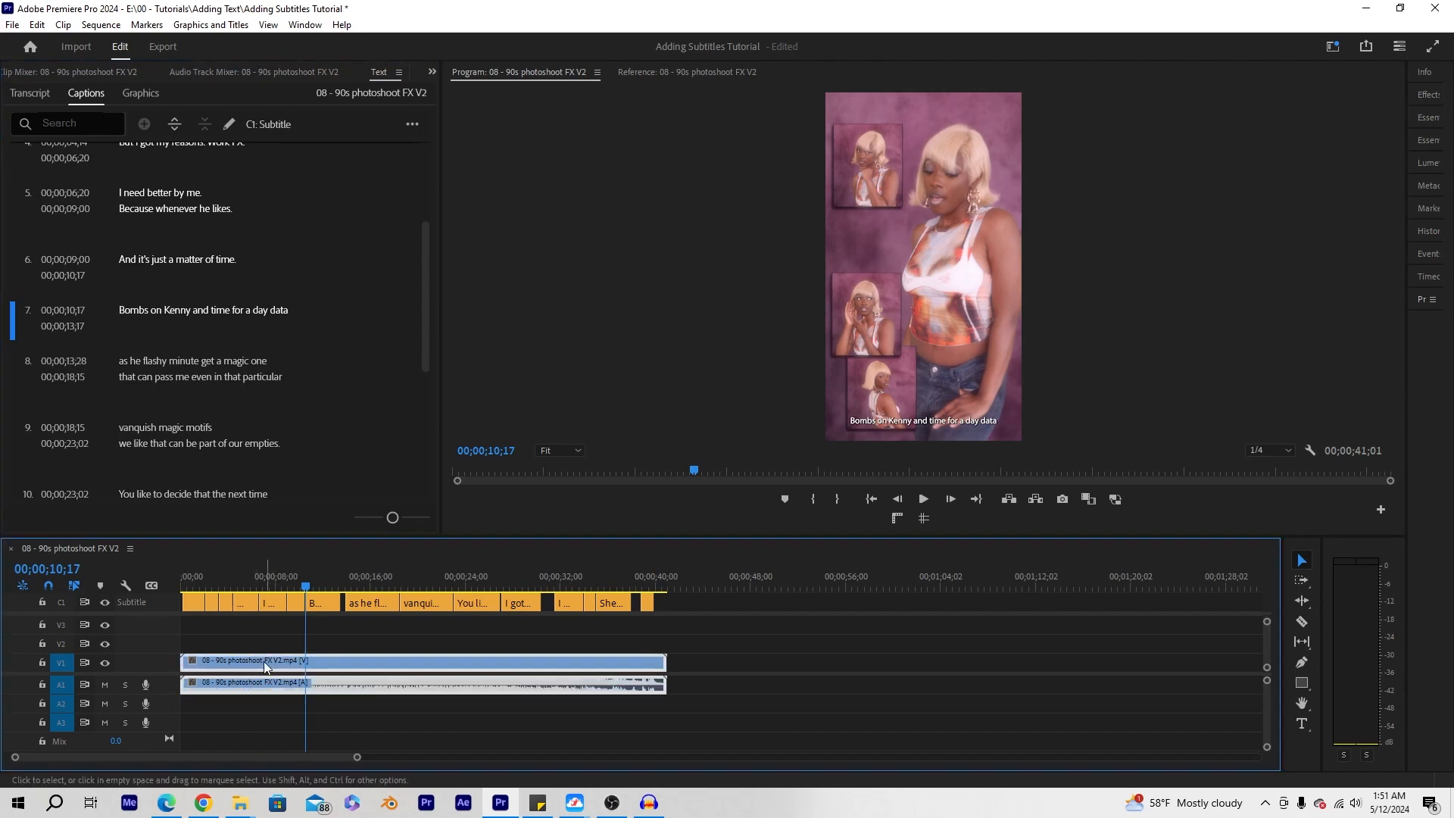
click(300, 586)
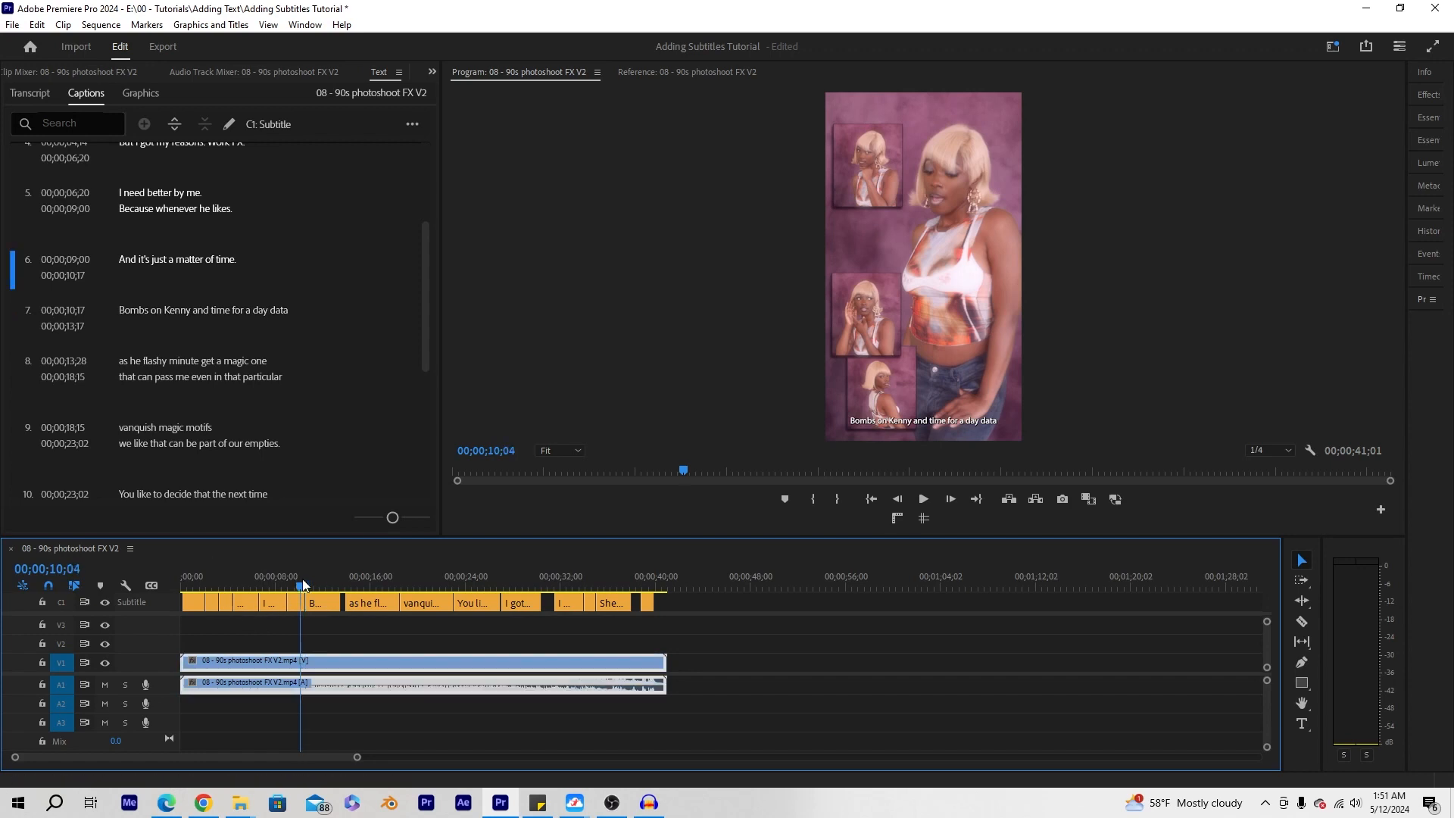
mouse_move(582, 537)
mouse_down()
mouse_move(580, 574)
mouse_move(581, 540)
mouse_up()
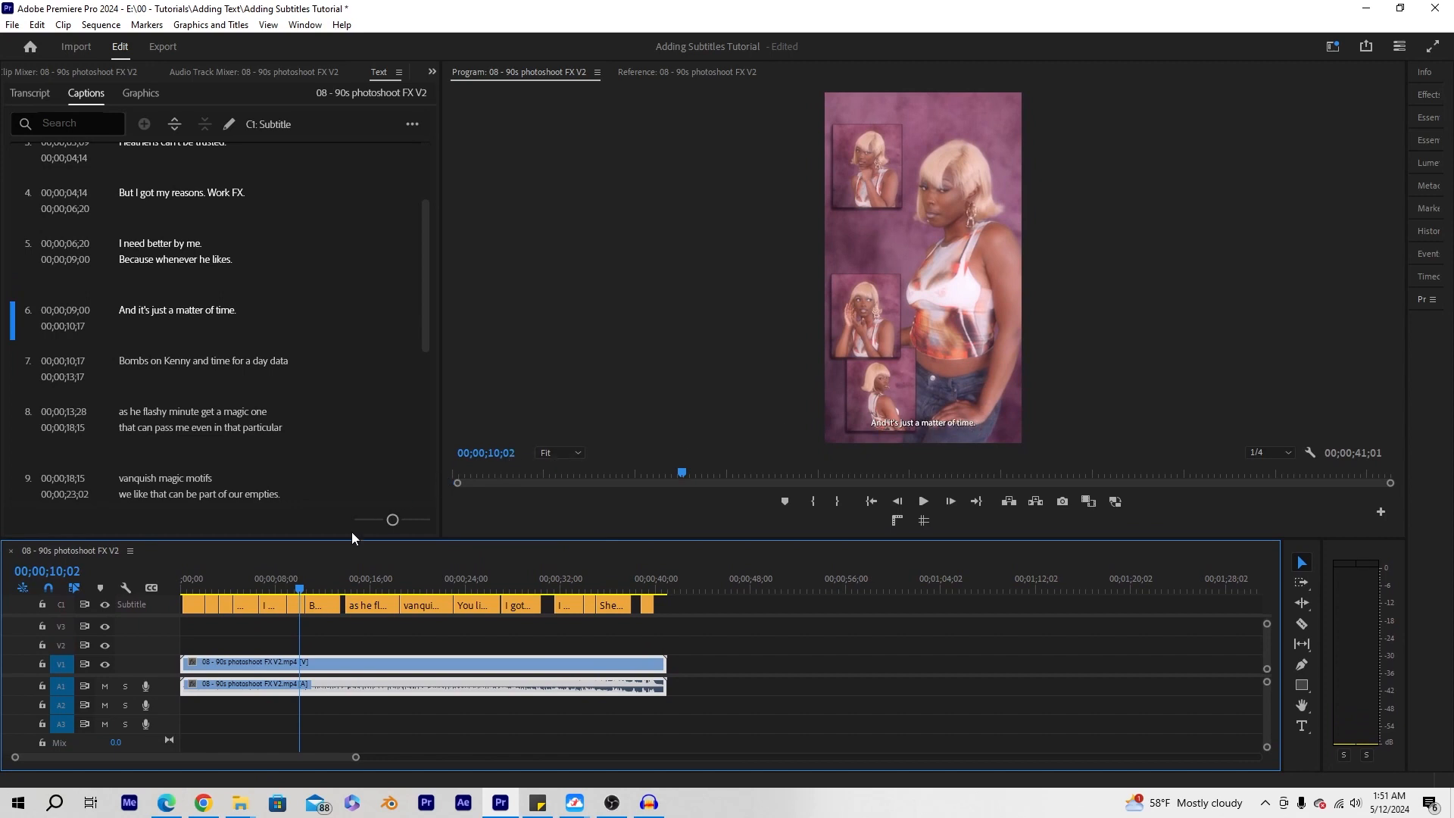
- Select caption clips one after another along the subtitle track to compare them with their entries in the caption list
click(200, 585)
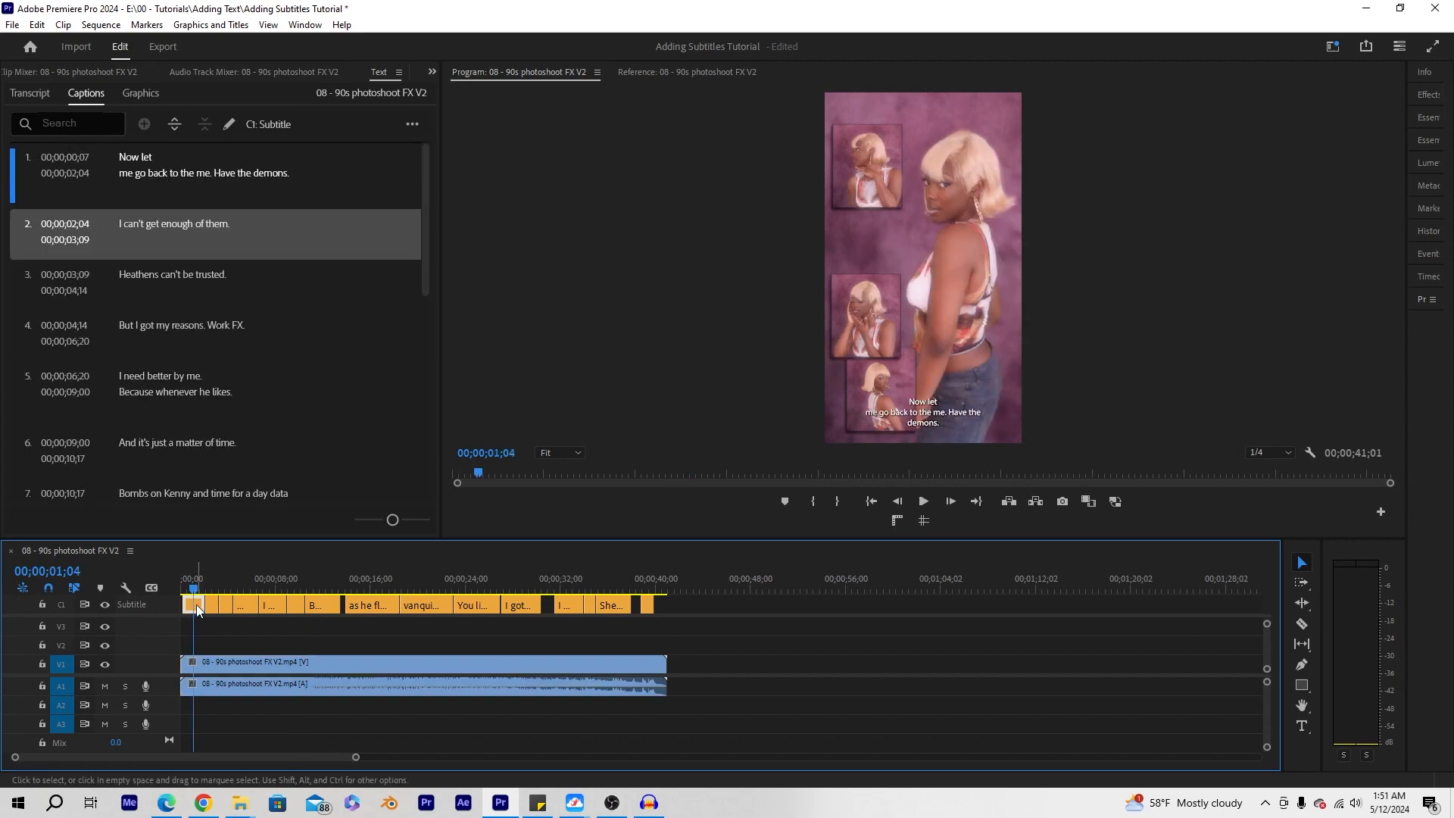
click(244, 602)
click(276, 606)
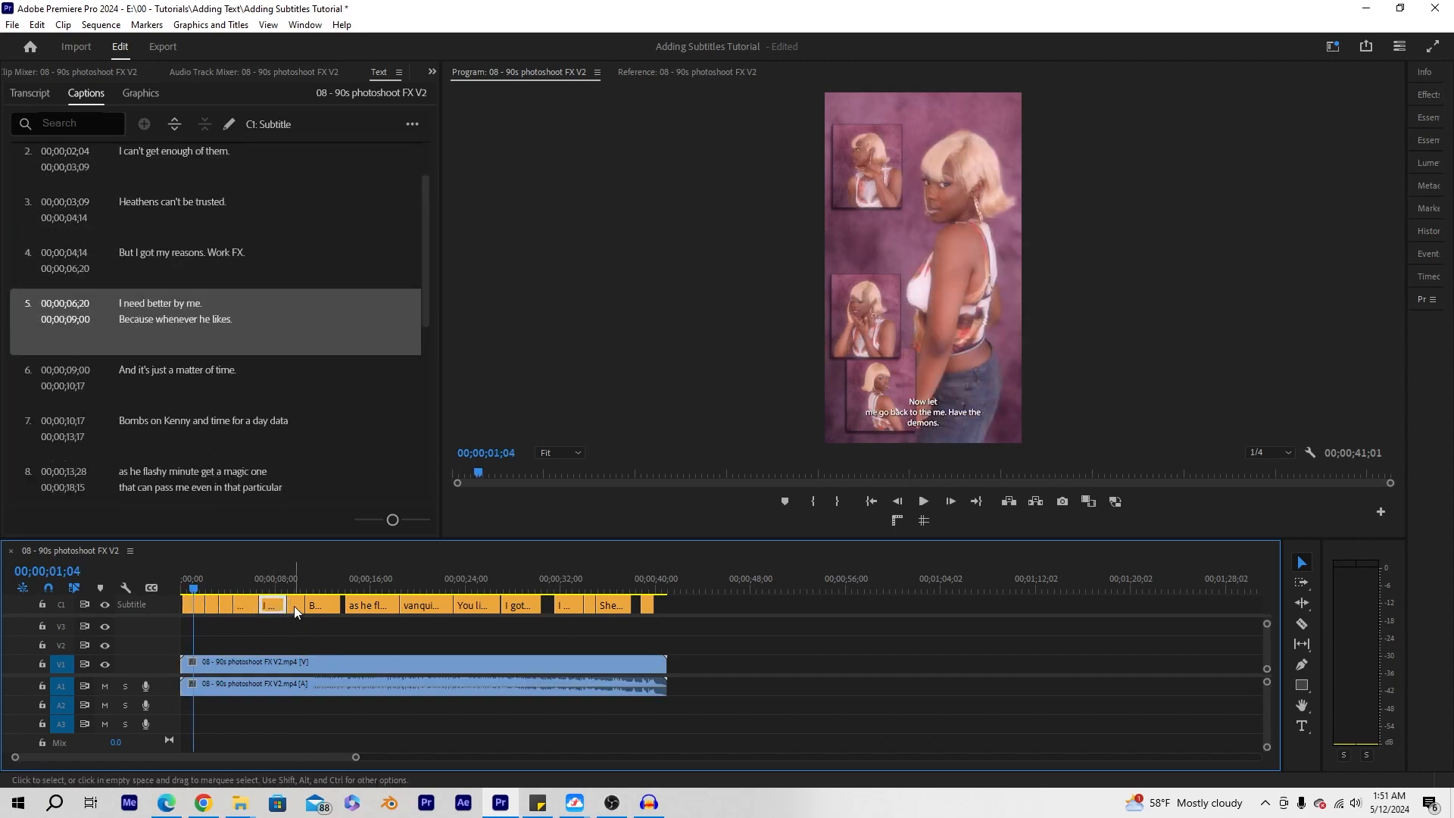
click(294, 606)
click(317, 604)
click(359, 606)
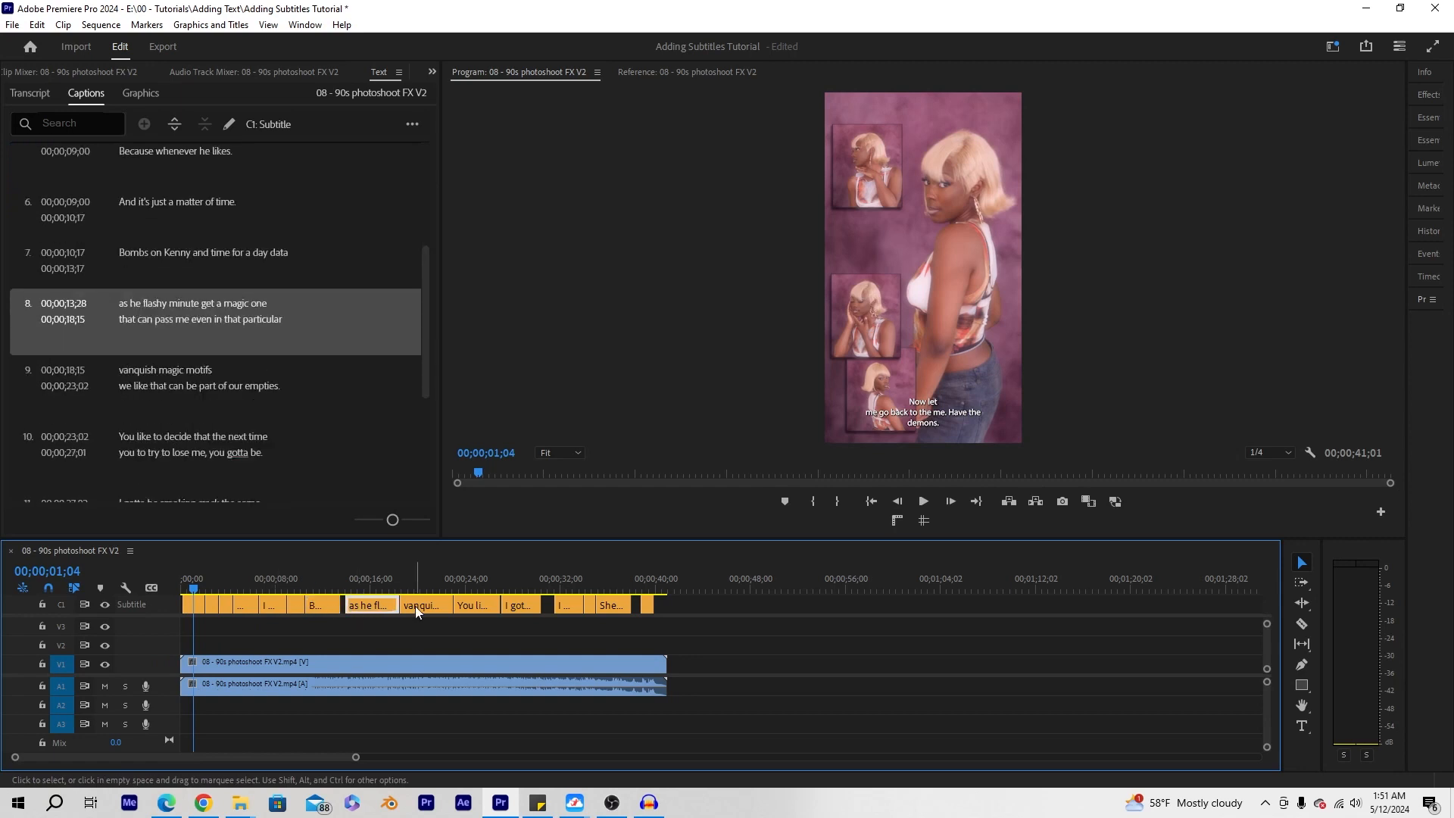
click(415, 606)
- Select the first caption on the subtitle track and open its text for editing
click(197, 585)
click(195, 602)
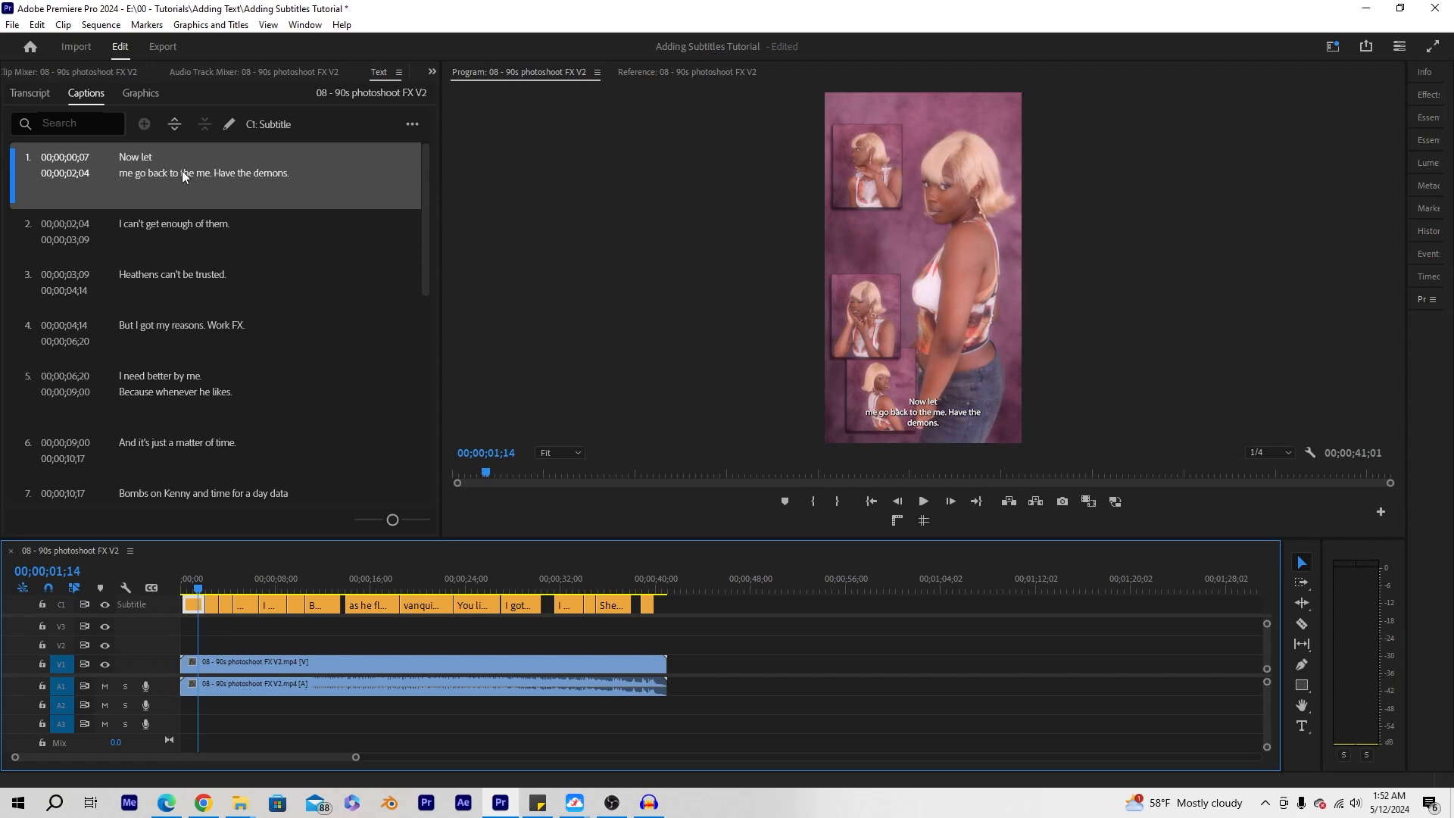
click(156, 174)
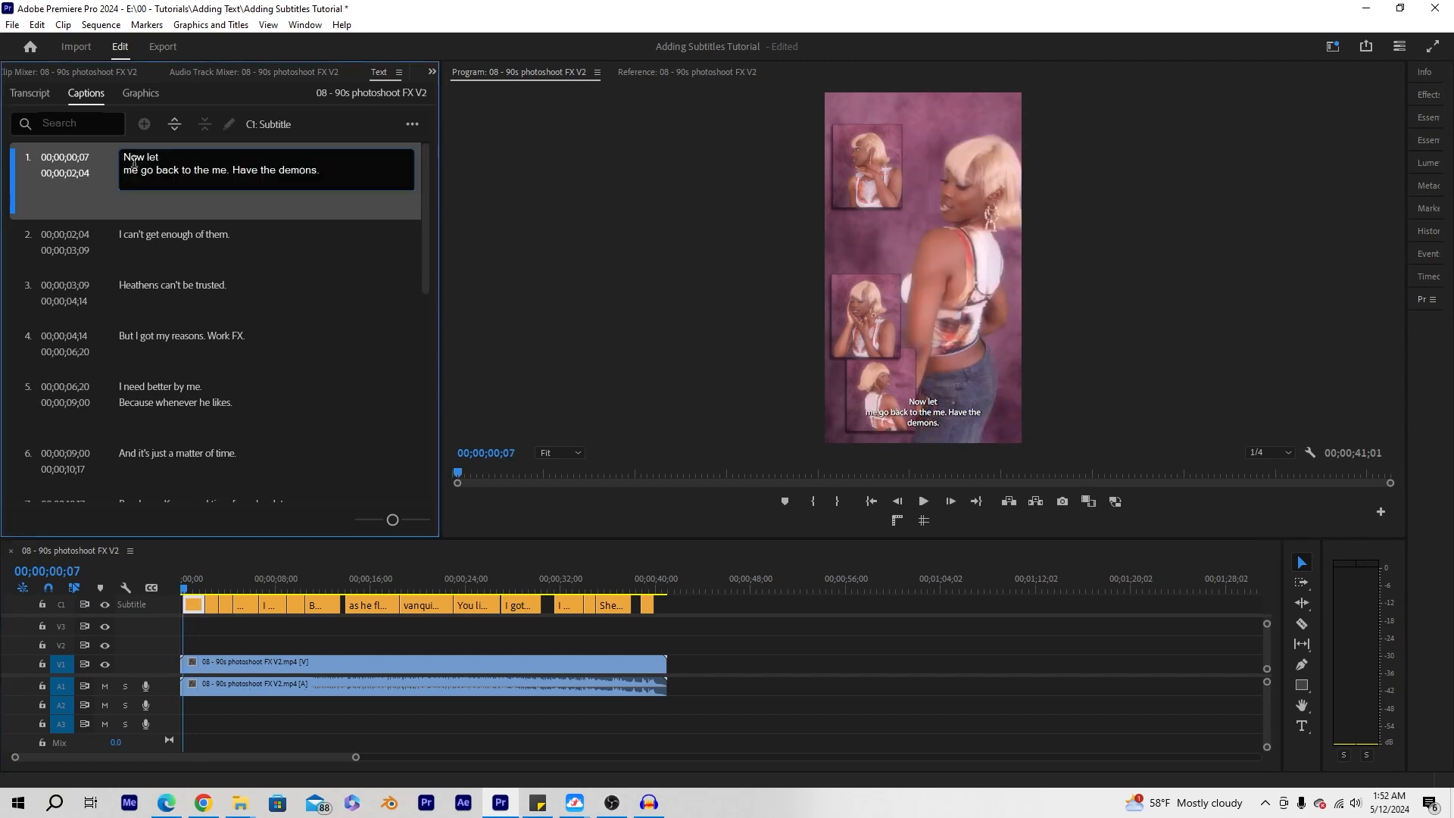
- Enlarge the timeline and scrub from the first caption to "I need better by me" to check the subtitle timing
click(207, 585)
key(equal)
key(equal)
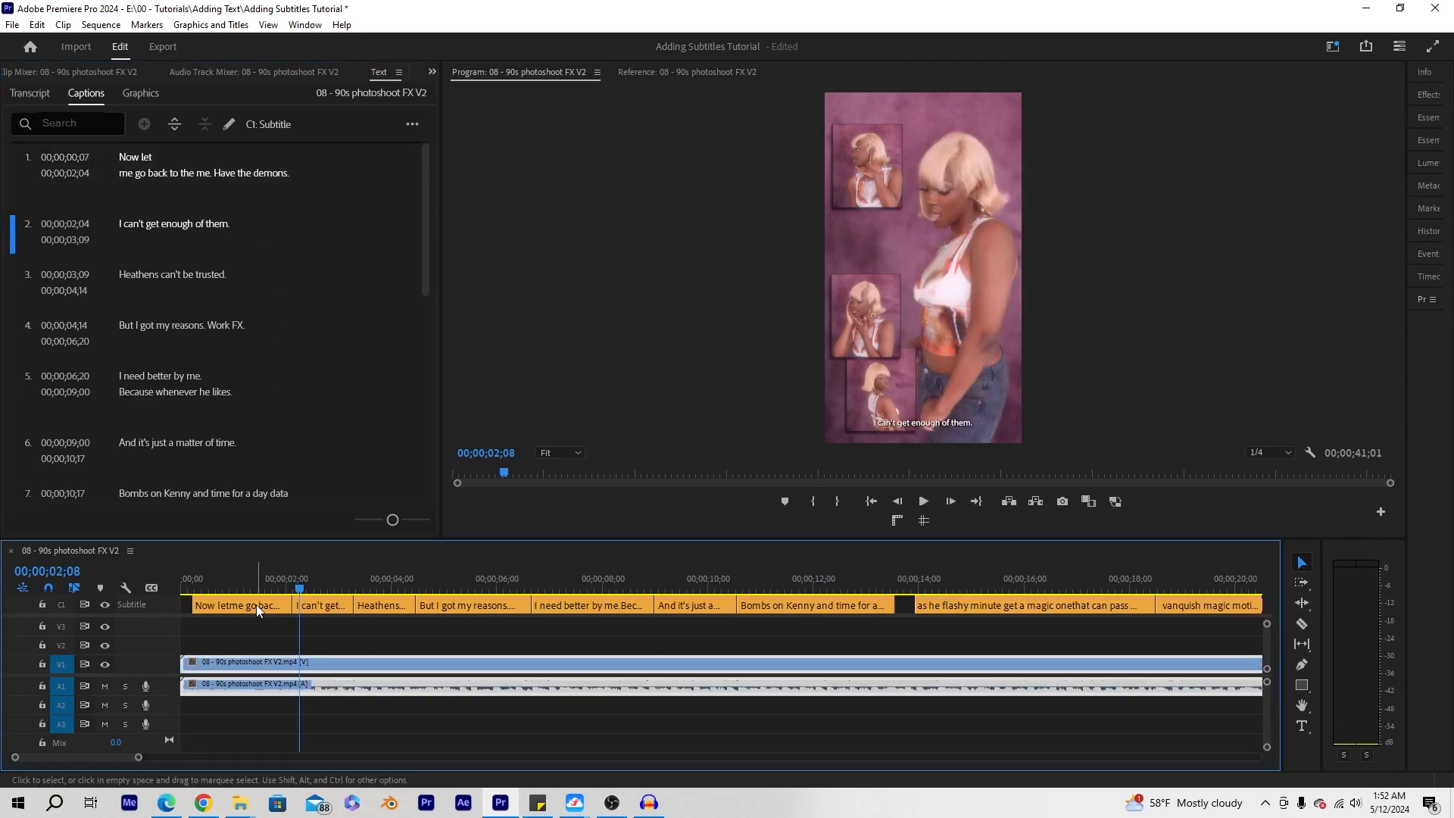
click(256, 605)
click(242, 587)
drag(242, 587, 580, 588)
- Mute audio track A1 and scrub back to the "Heathens can't be trusted." caption
click(105, 686)
click(385, 605)
click(456, 602)
click(465, 588)
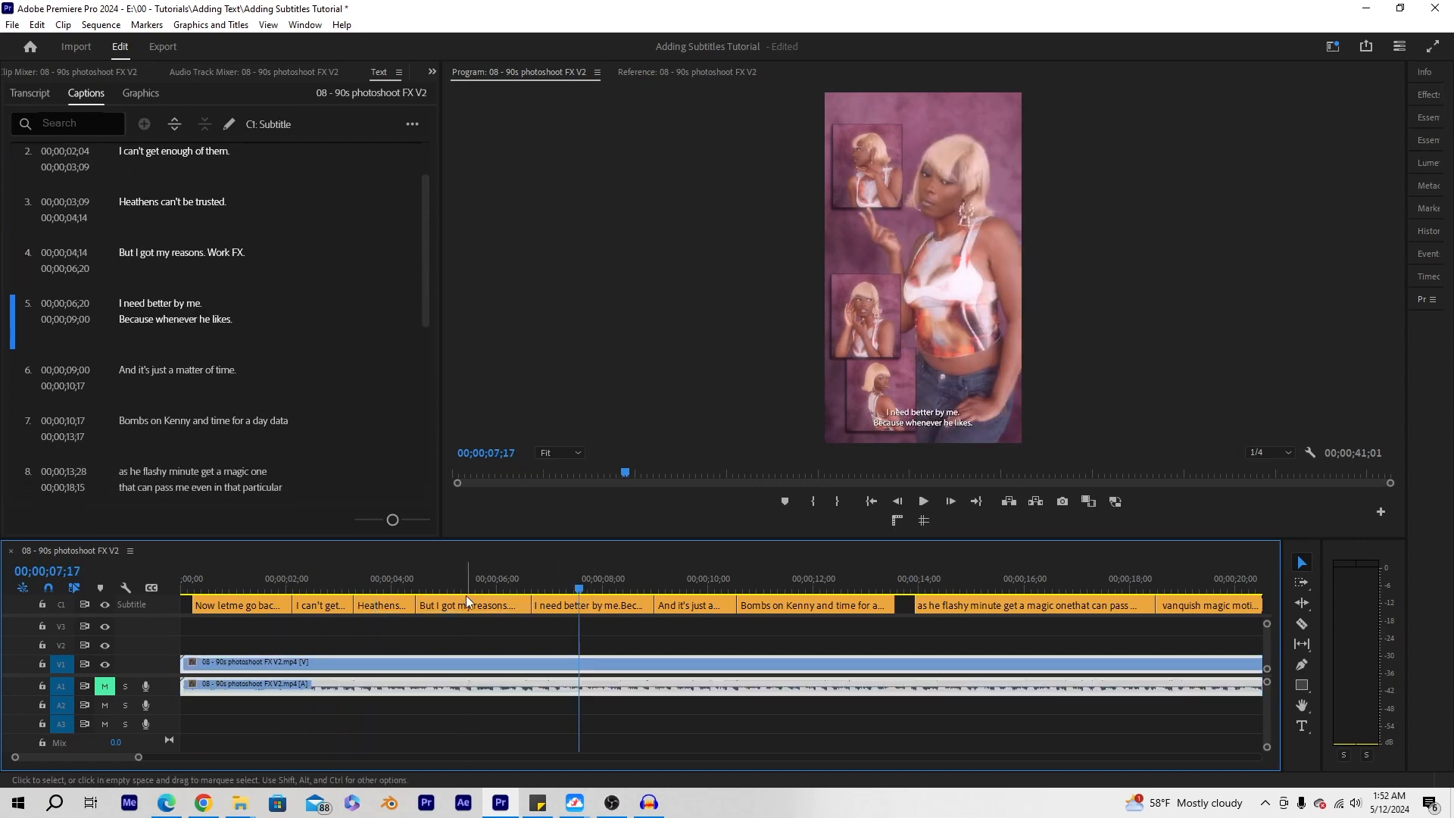
drag(421, 575, 394, 599)
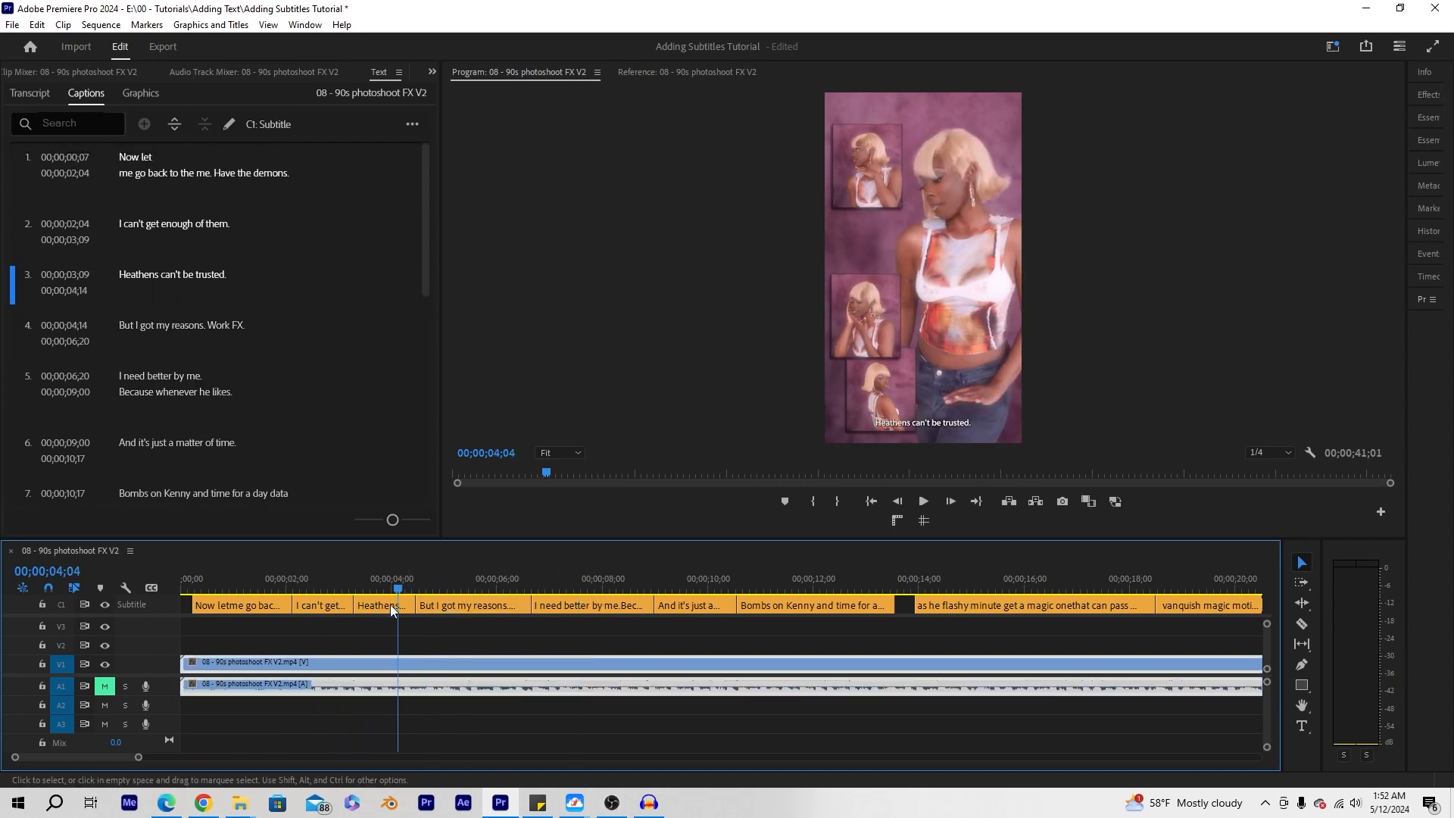
- With the Rolling Edit tool, move the end of the "Heathens can't be trusted." caption to 00;00;05;09 and the following caption's end to 00;00;06;08
click(1302, 604)
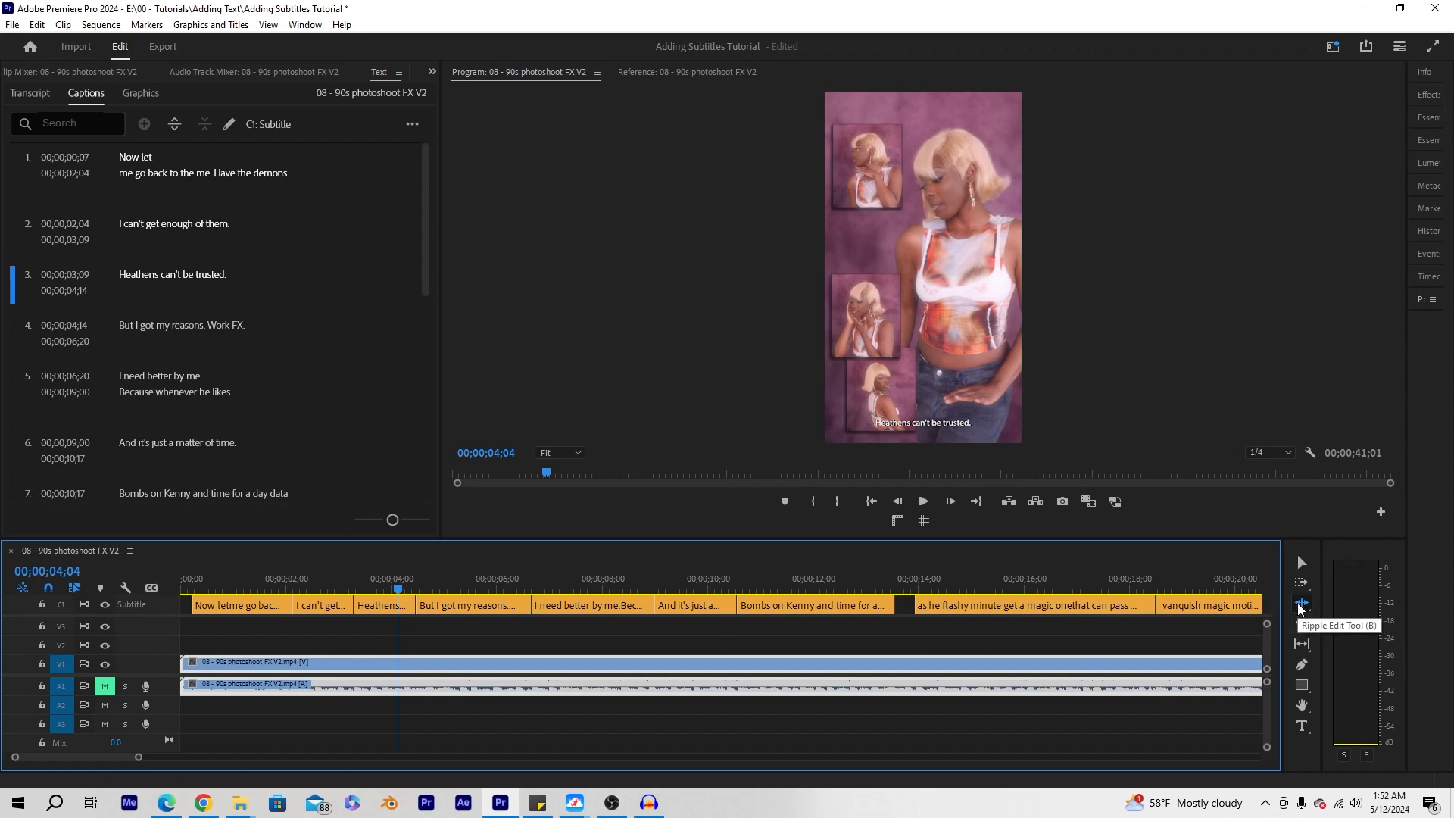
click(1301, 604)
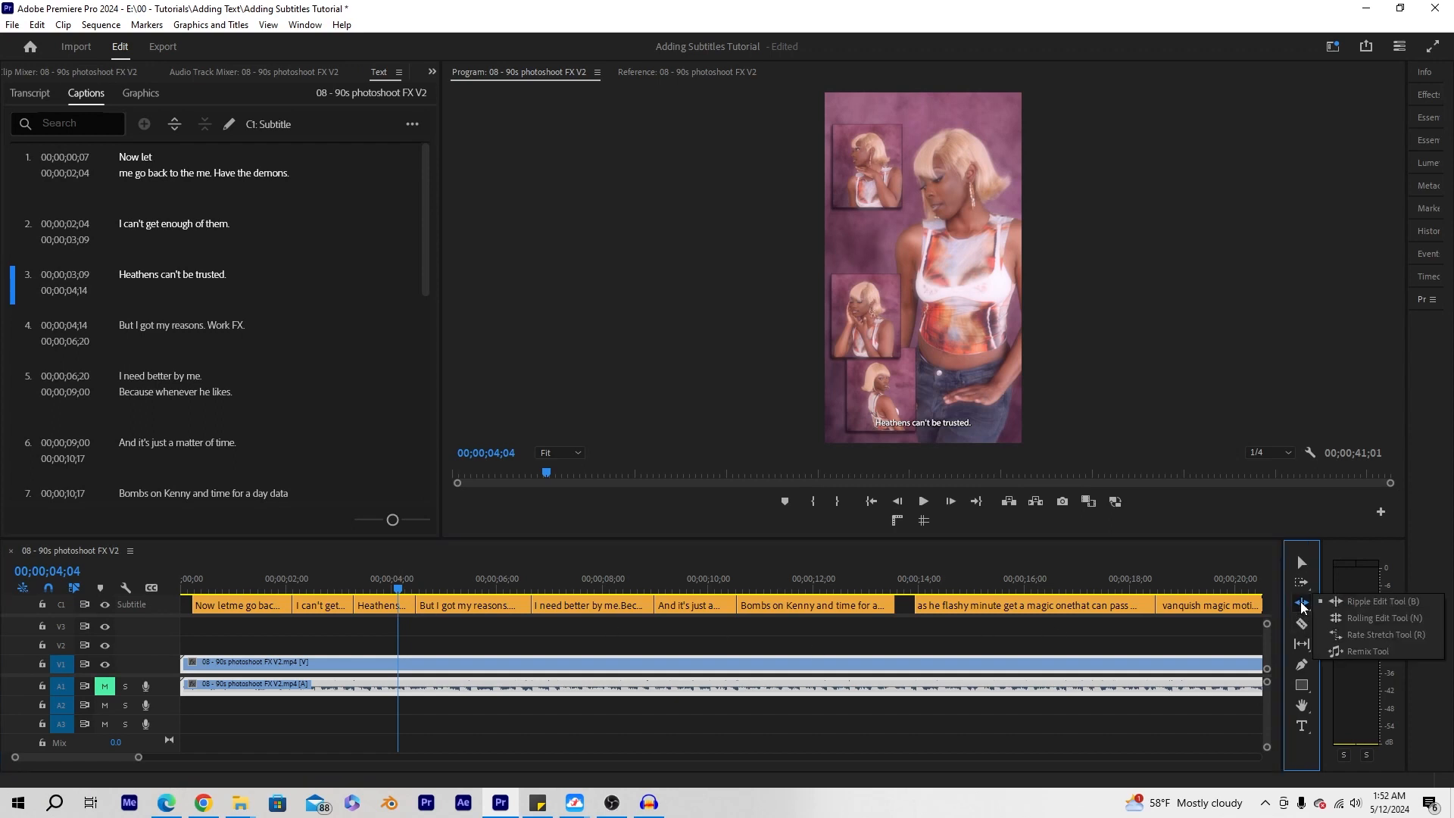
click(1357, 616)
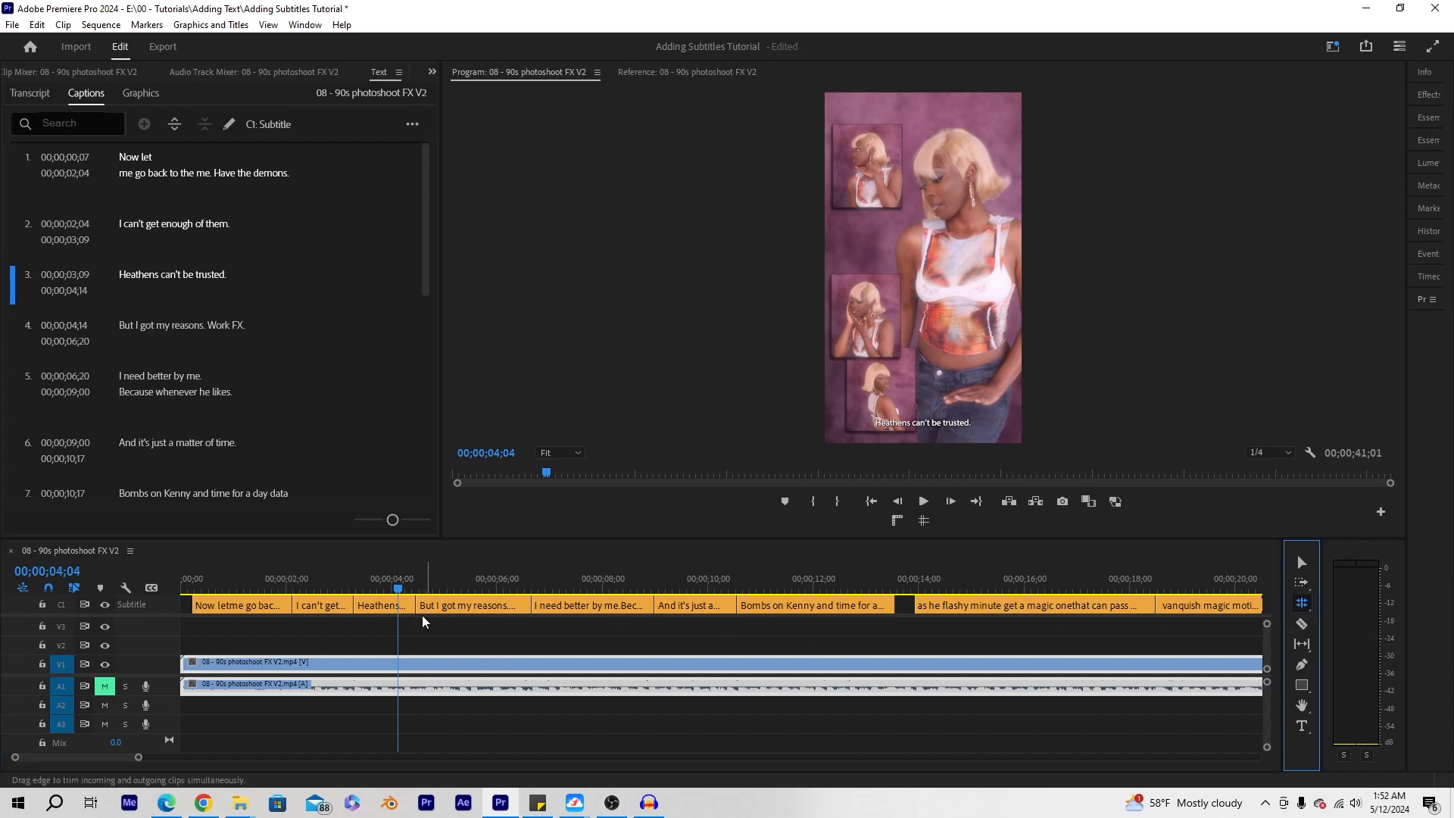
drag(416, 605, 511, 606)
click(478, 585)
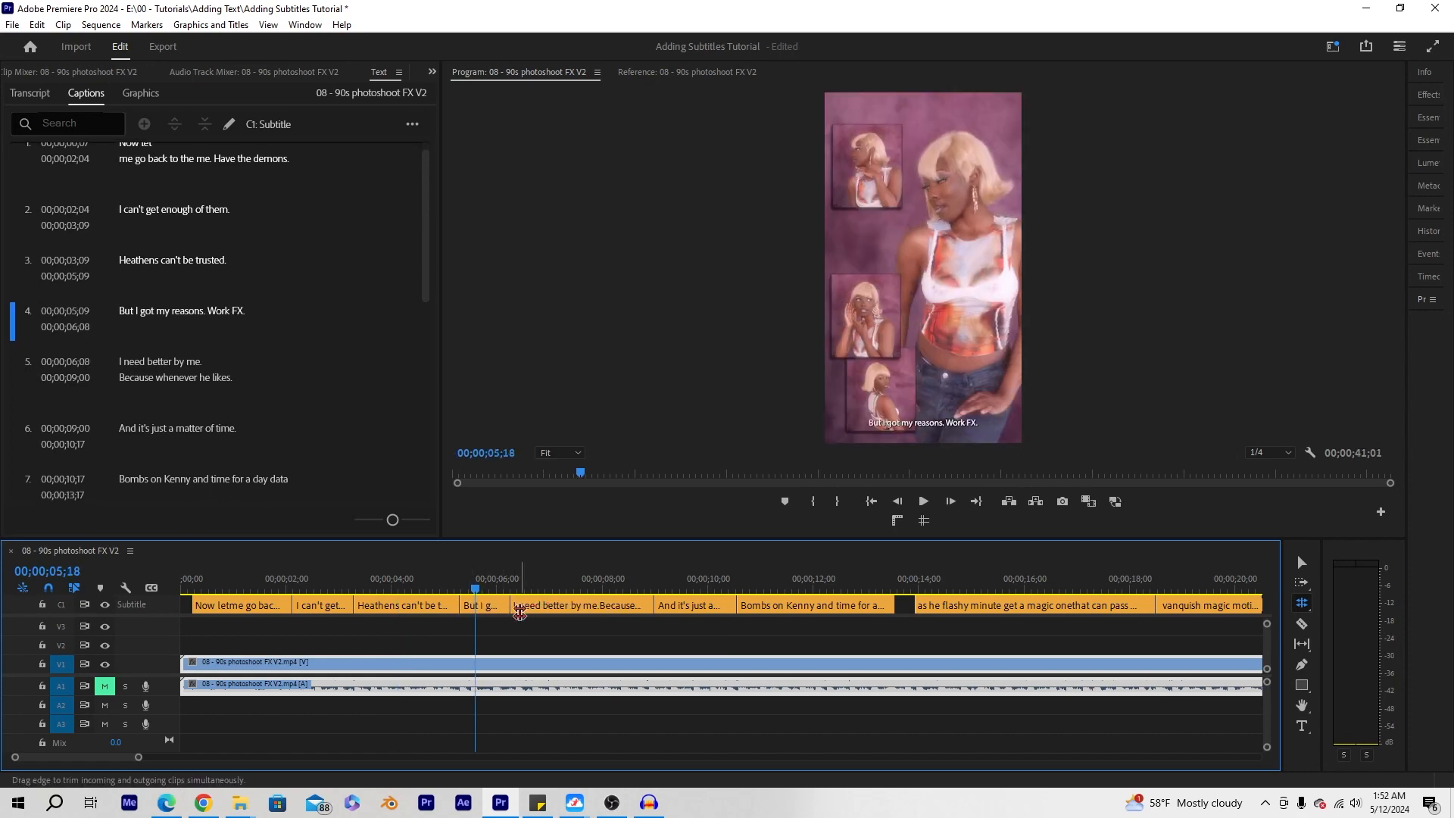
- Roll the cut between the captions "I need better by me." and "And it's just a matter of time." to 00;00;08;03
click(569, 606)
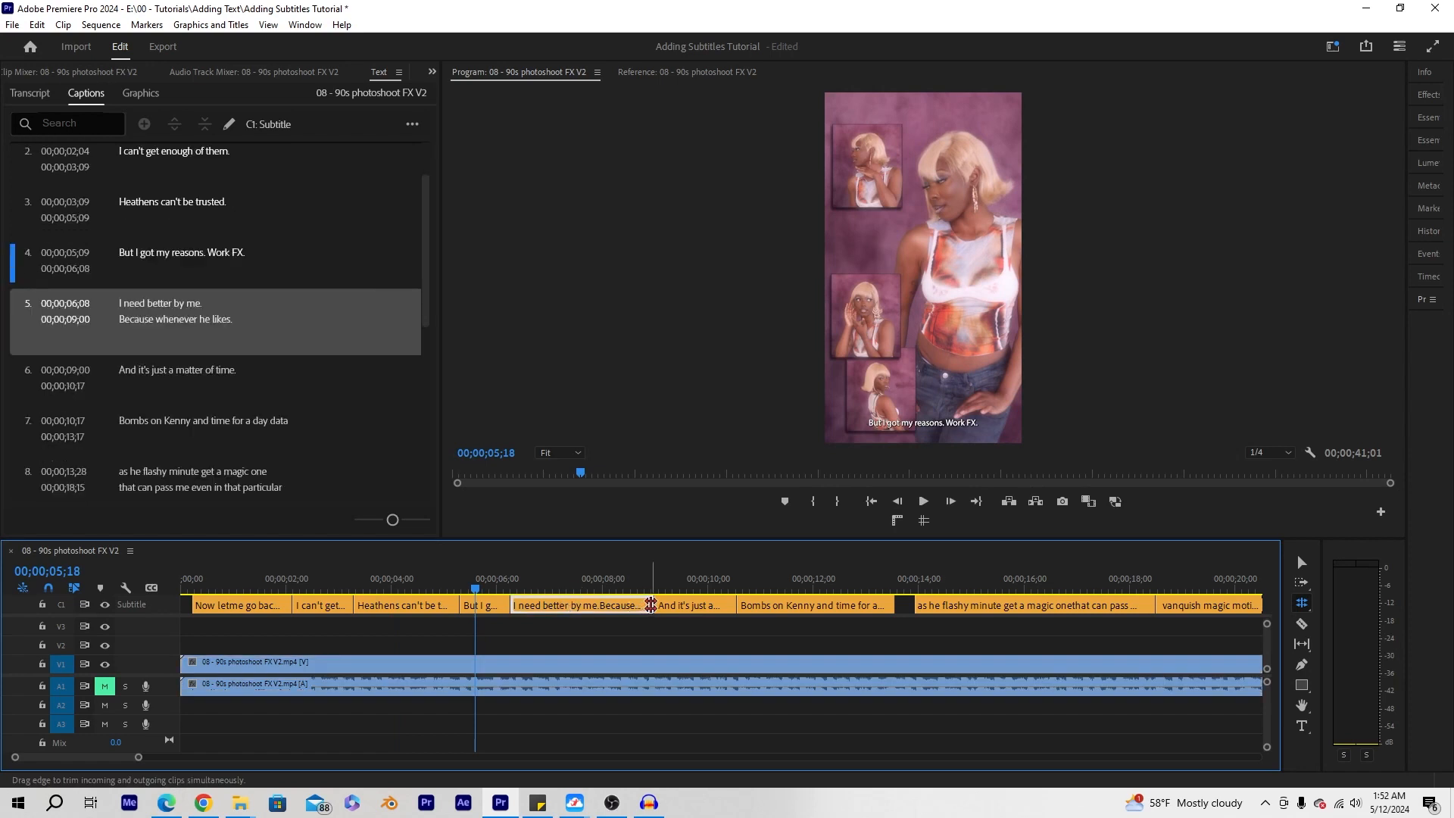
drag(651, 606, 591, 603)
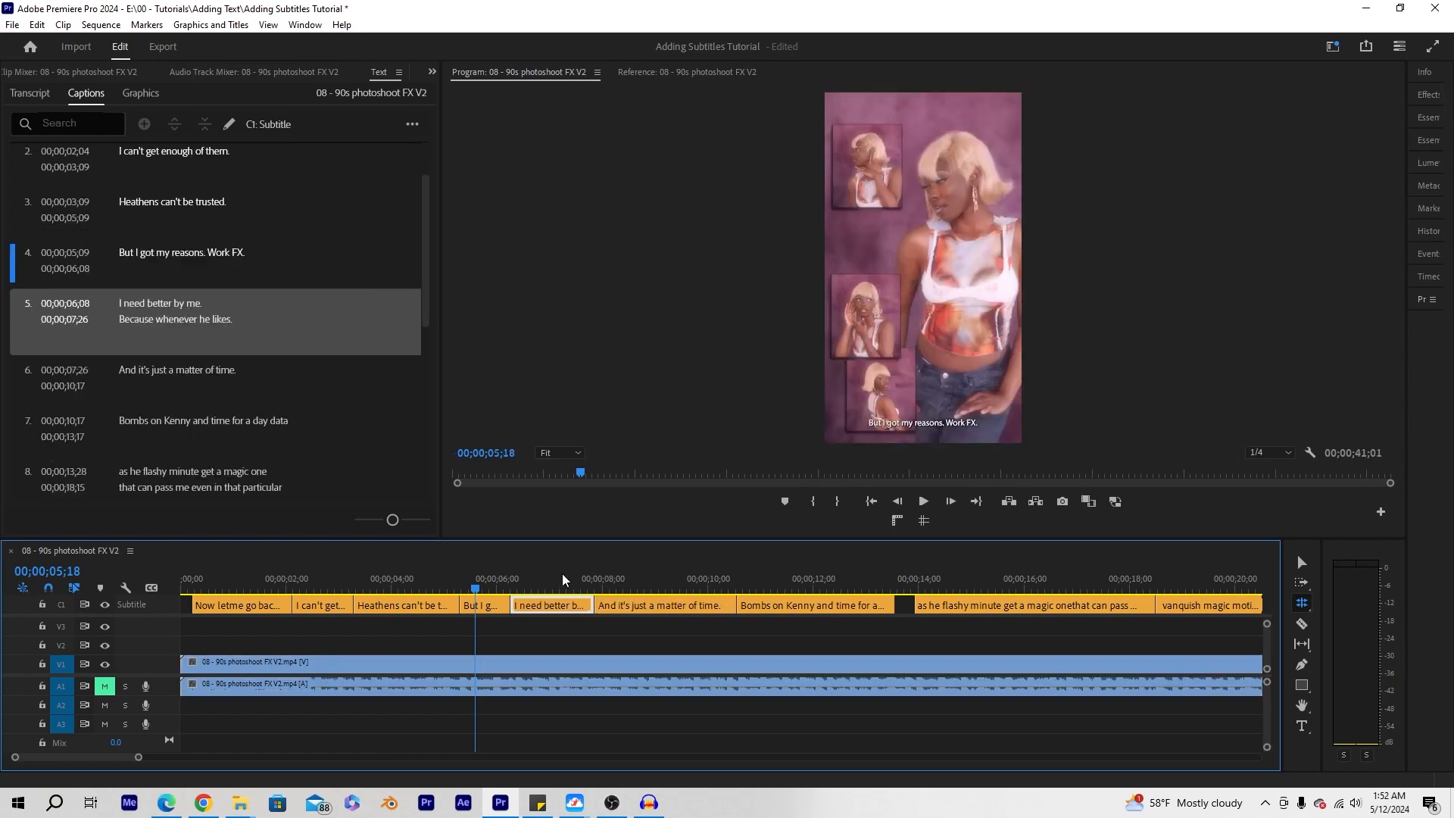
click(598, 585)
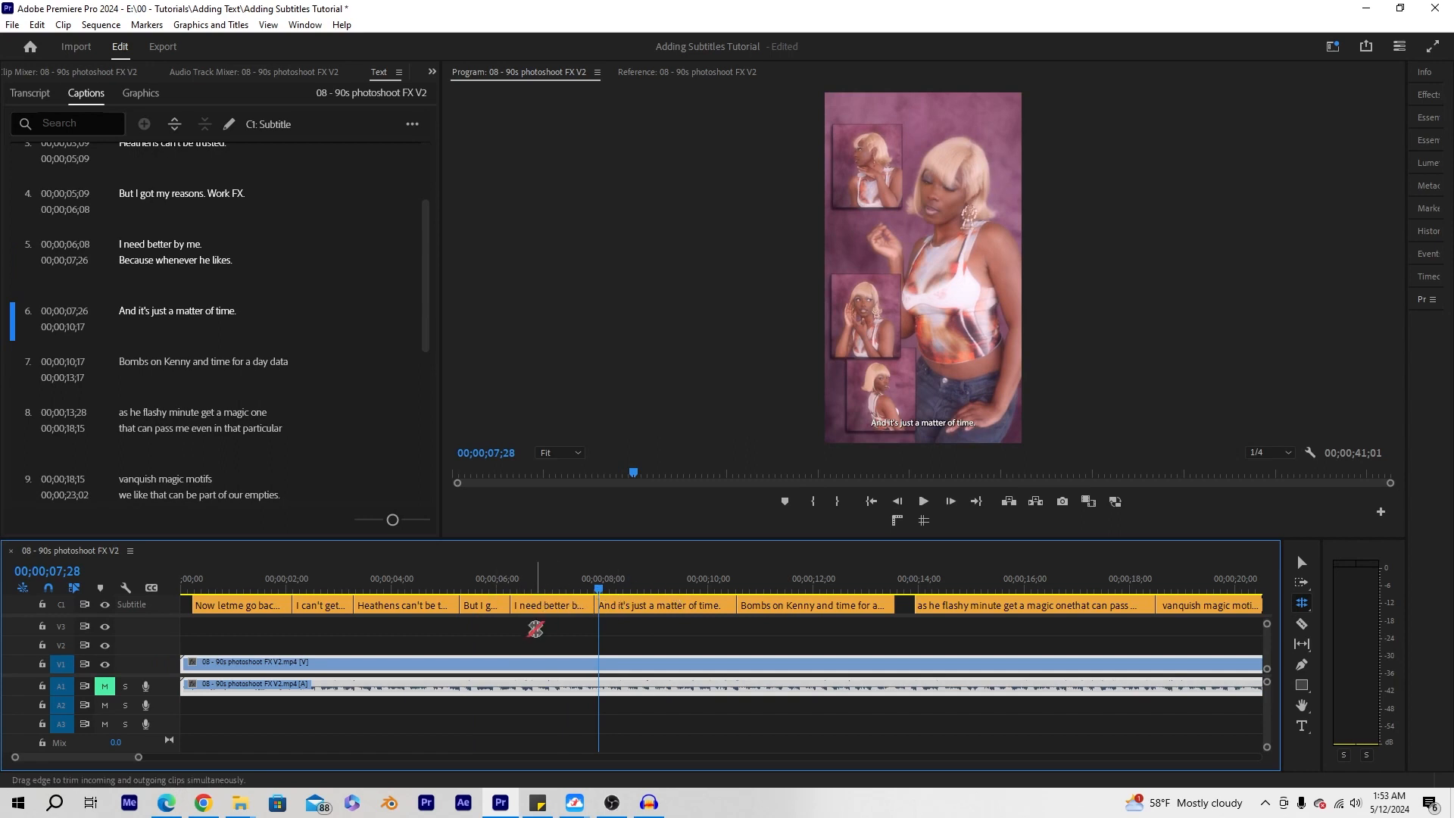
mouse_move(595, 605)
mouse_down()
mouse_move(631, 608)
mouse_move(576, 607)
mouse_move(607, 608)
mouse_up()
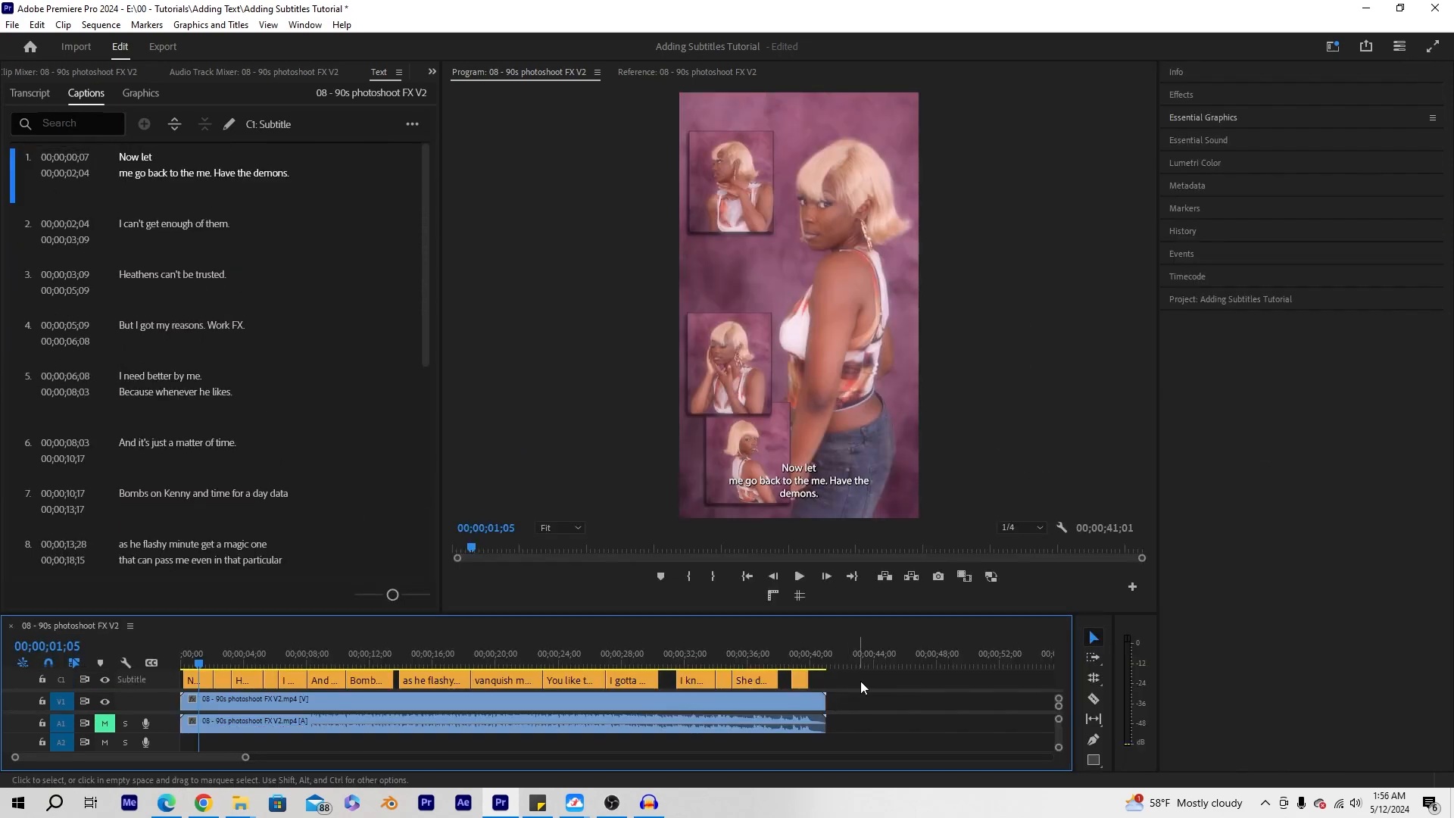
- Select all captions on the subtitle track and open their shared properties for editing in Essential Graphics
drag(887, 675, 179, 682)
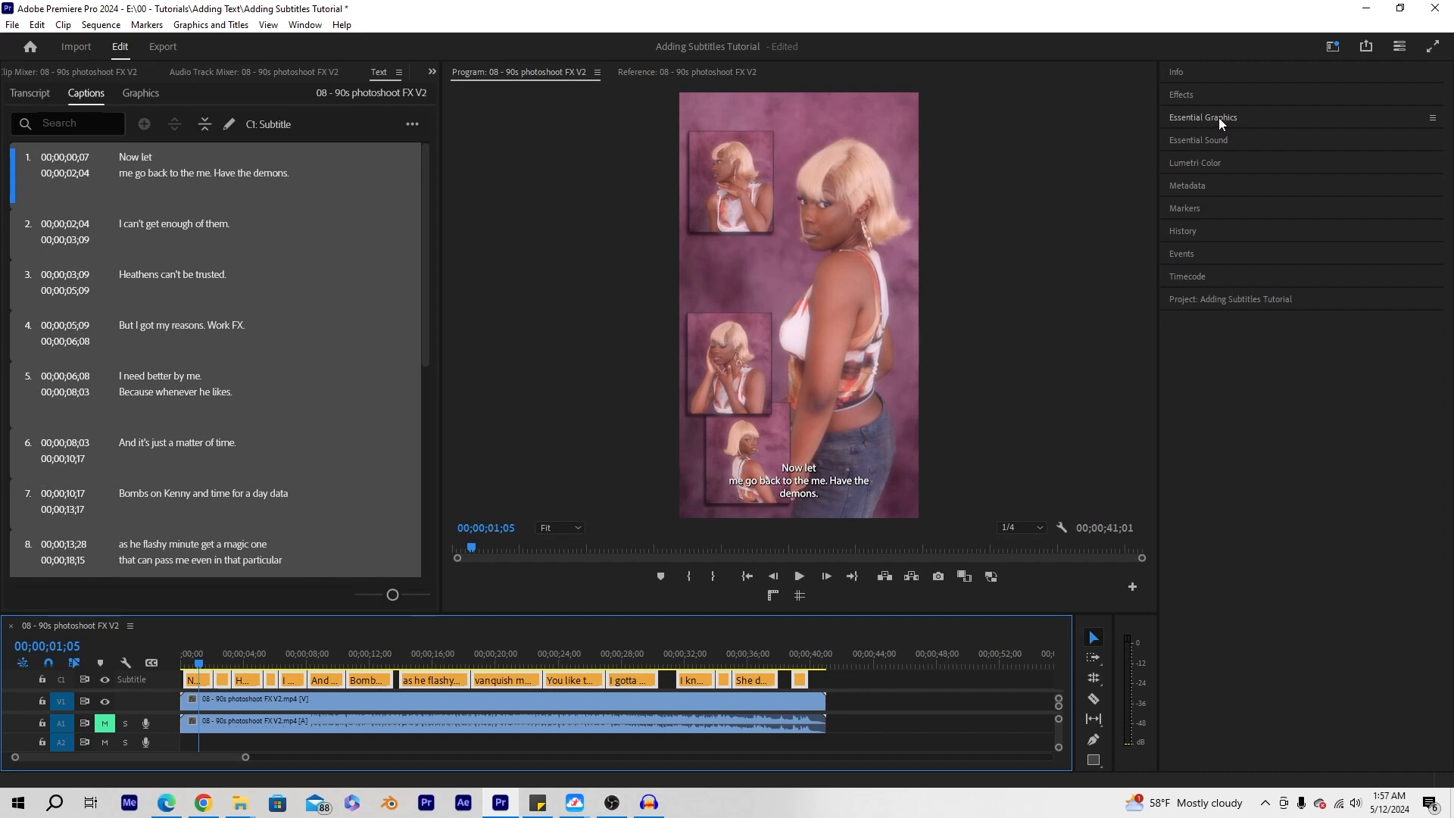
click(302, 25)
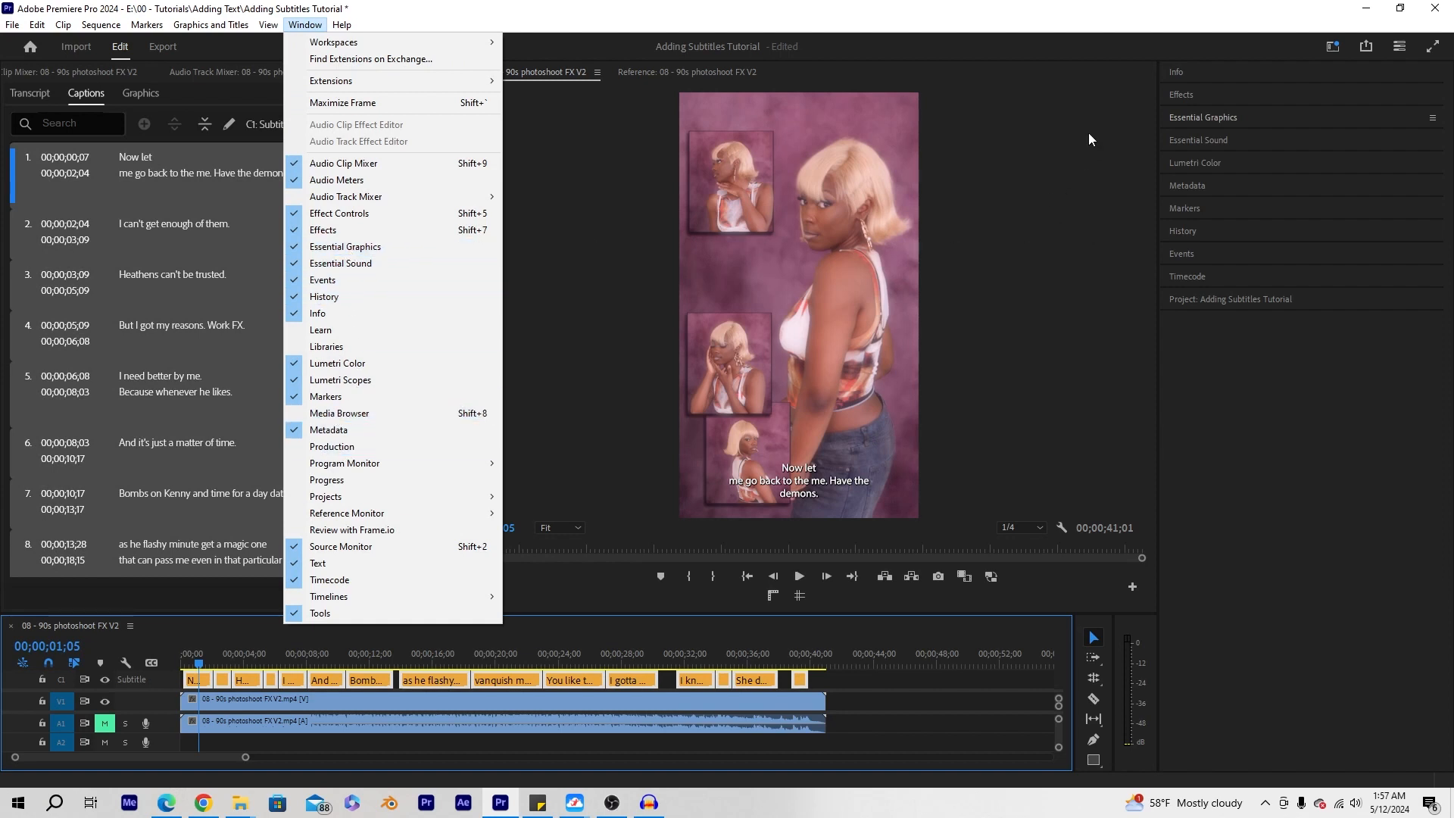
click(1198, 117)
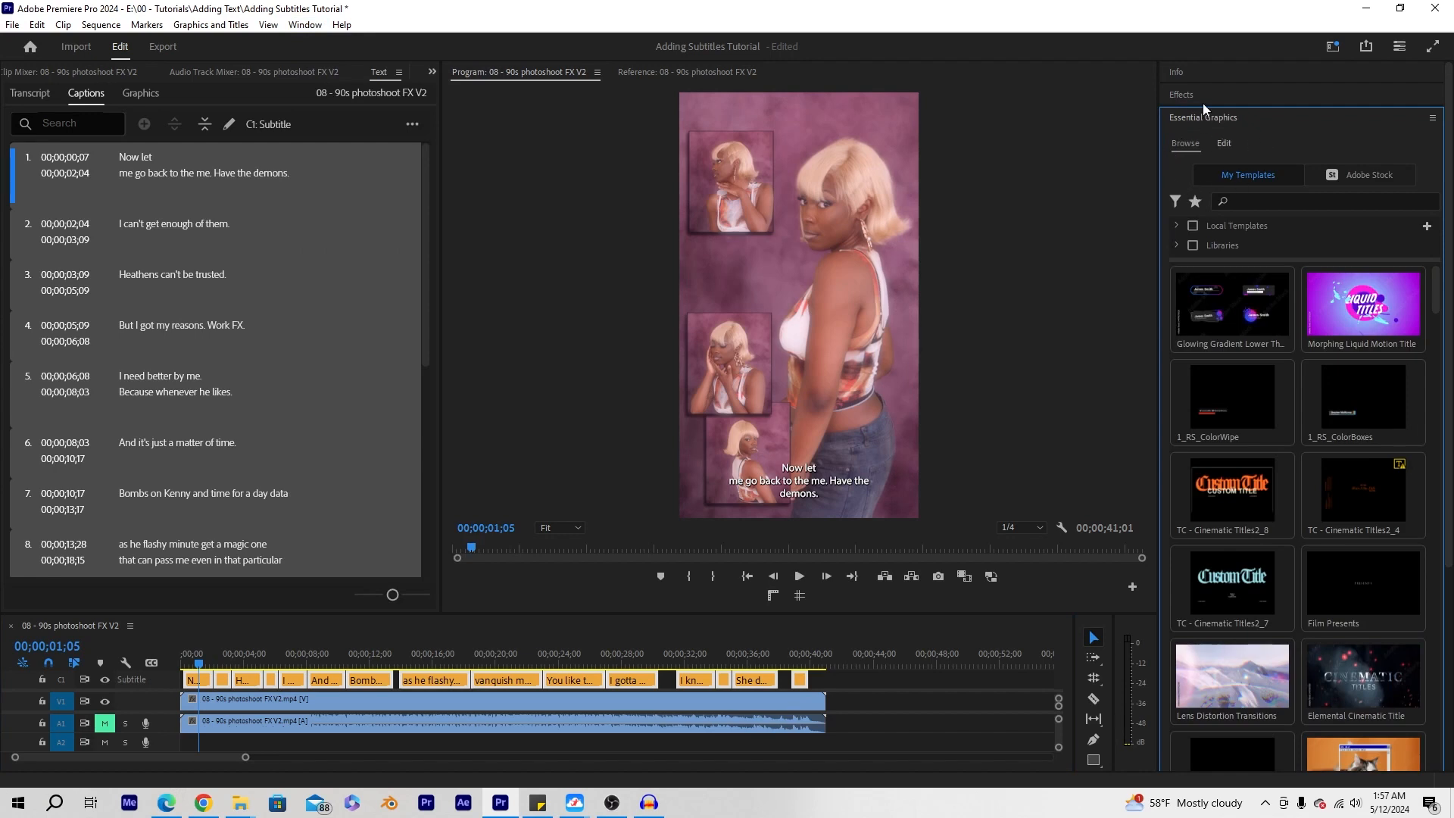
click(1225, 143)
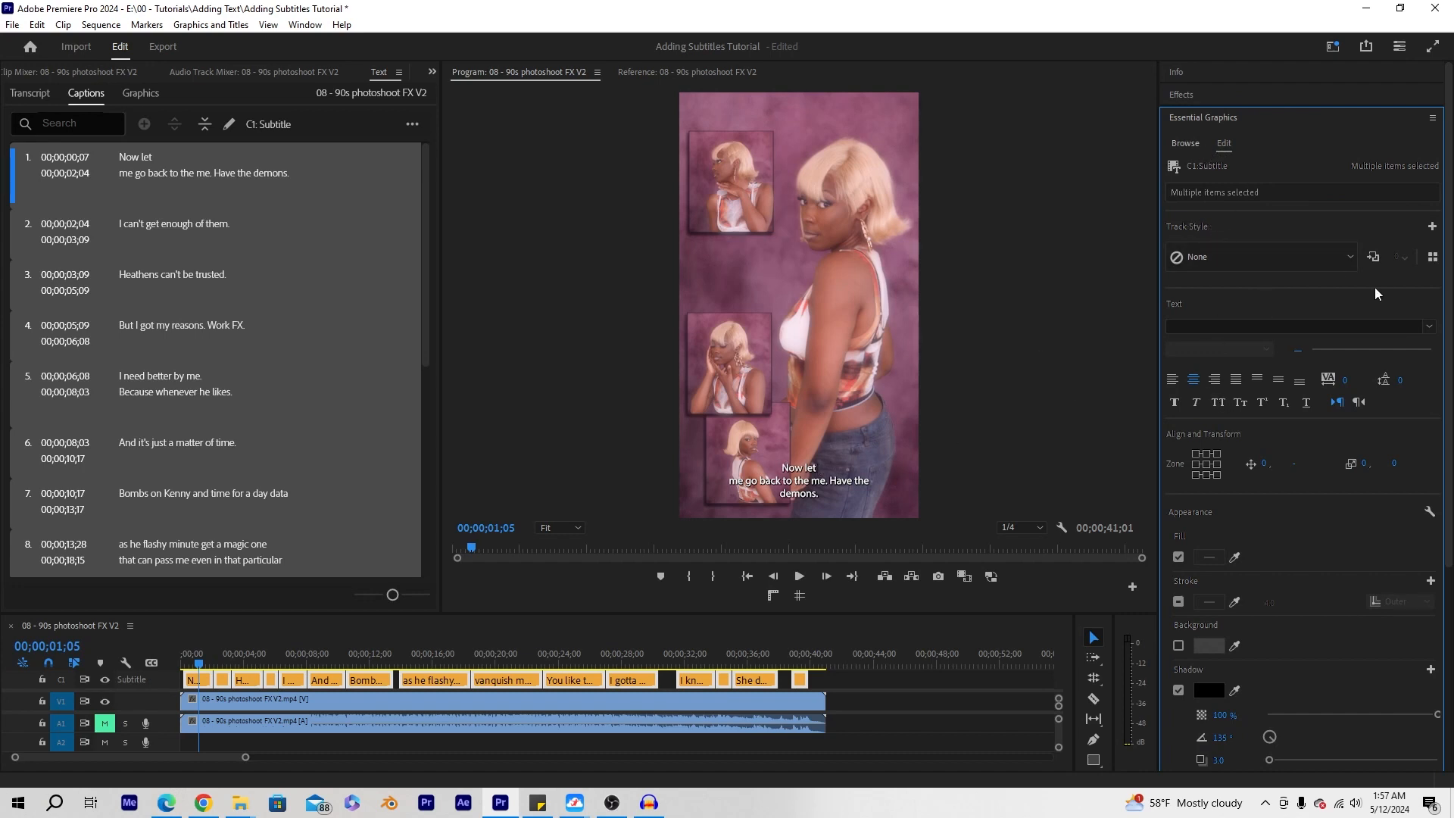
- Set the font of all selected captions to Mortal Kombat and the font size to 50
click(1432, 331)
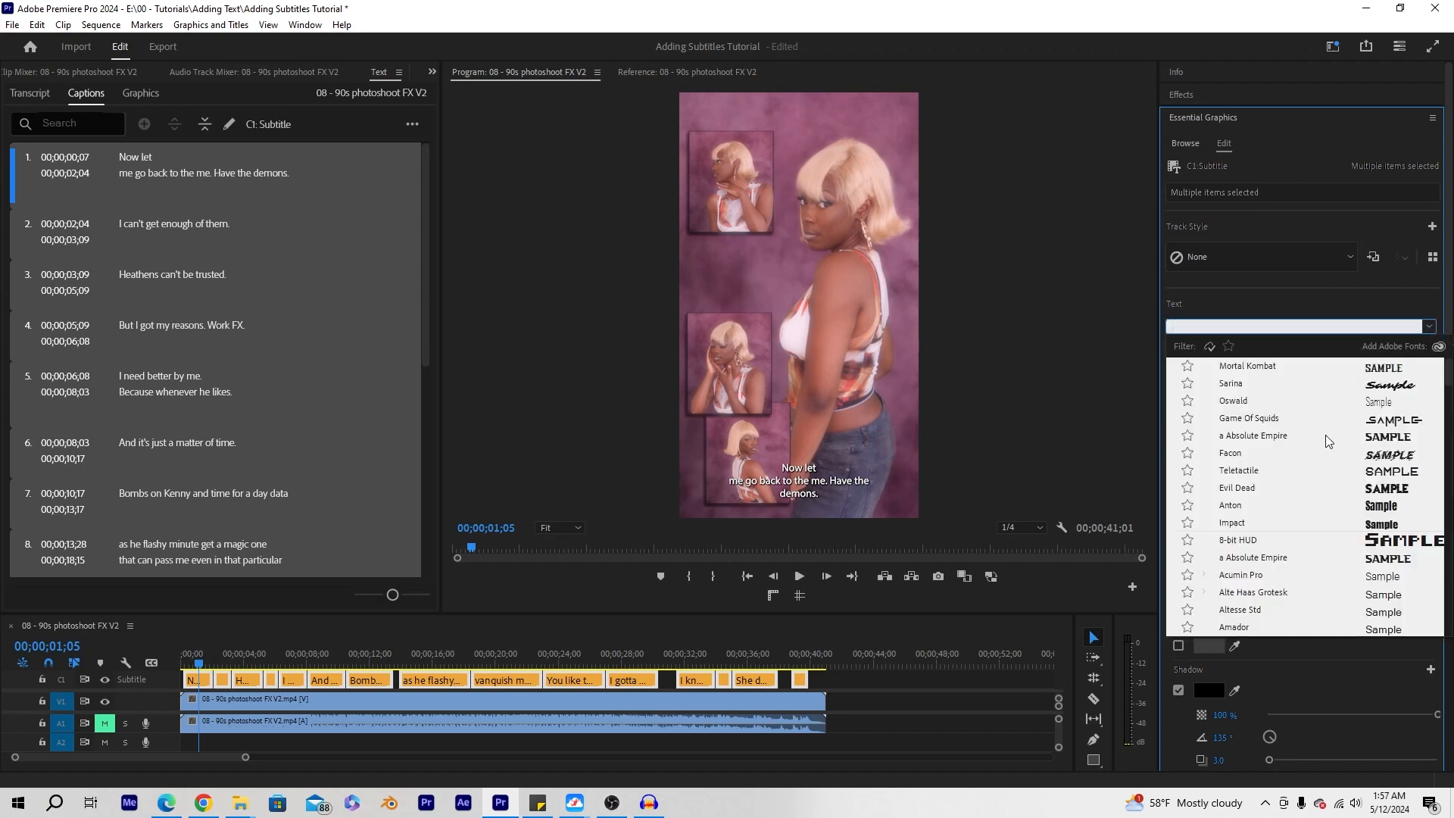
click(1250, 367)
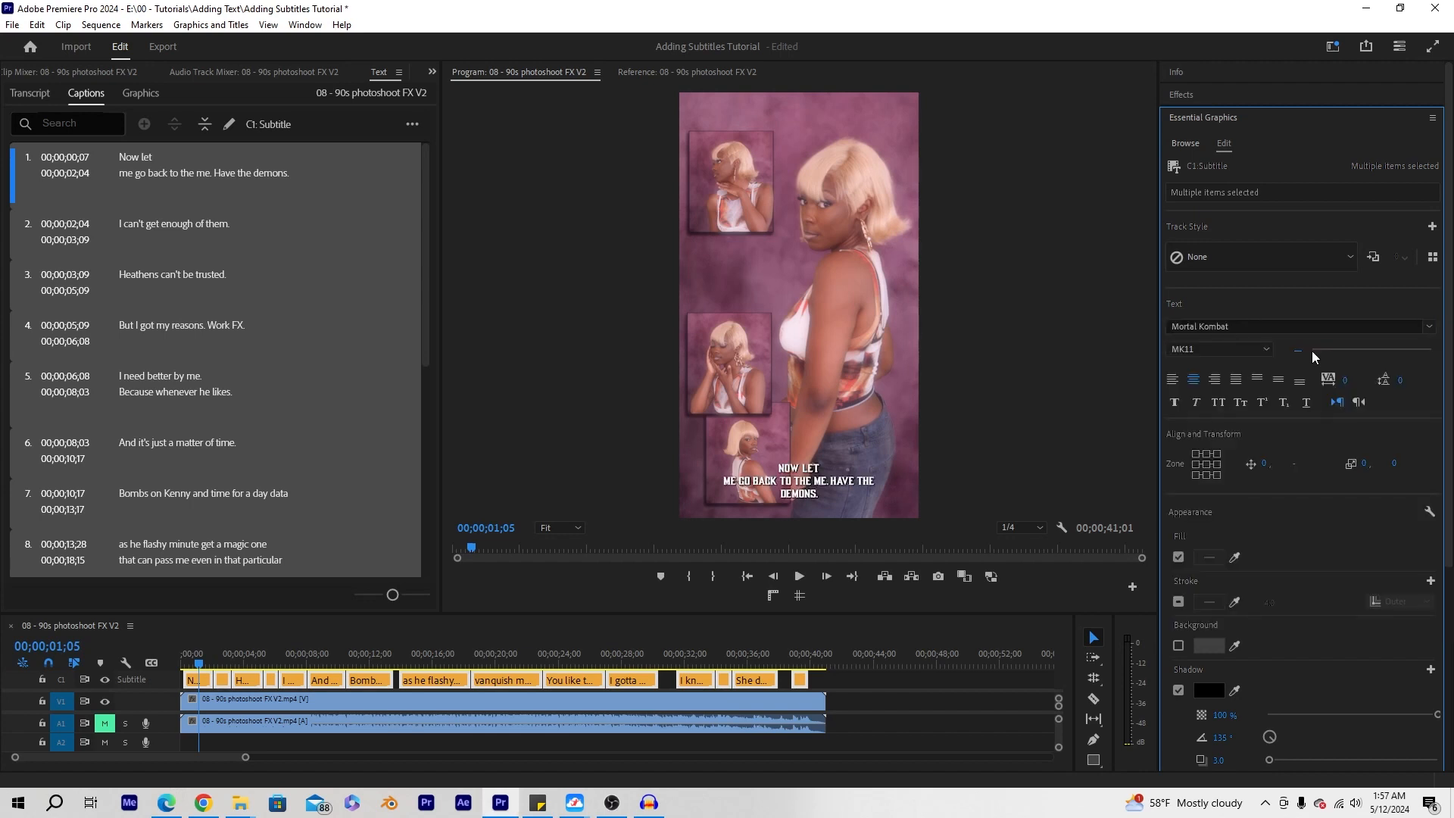
mouse_move(1315, 350)
mouse_down()
mouse_move(1348, 351)
mouse_move(1311, 350)
mouse_move(1328, 353)
mouse_up()
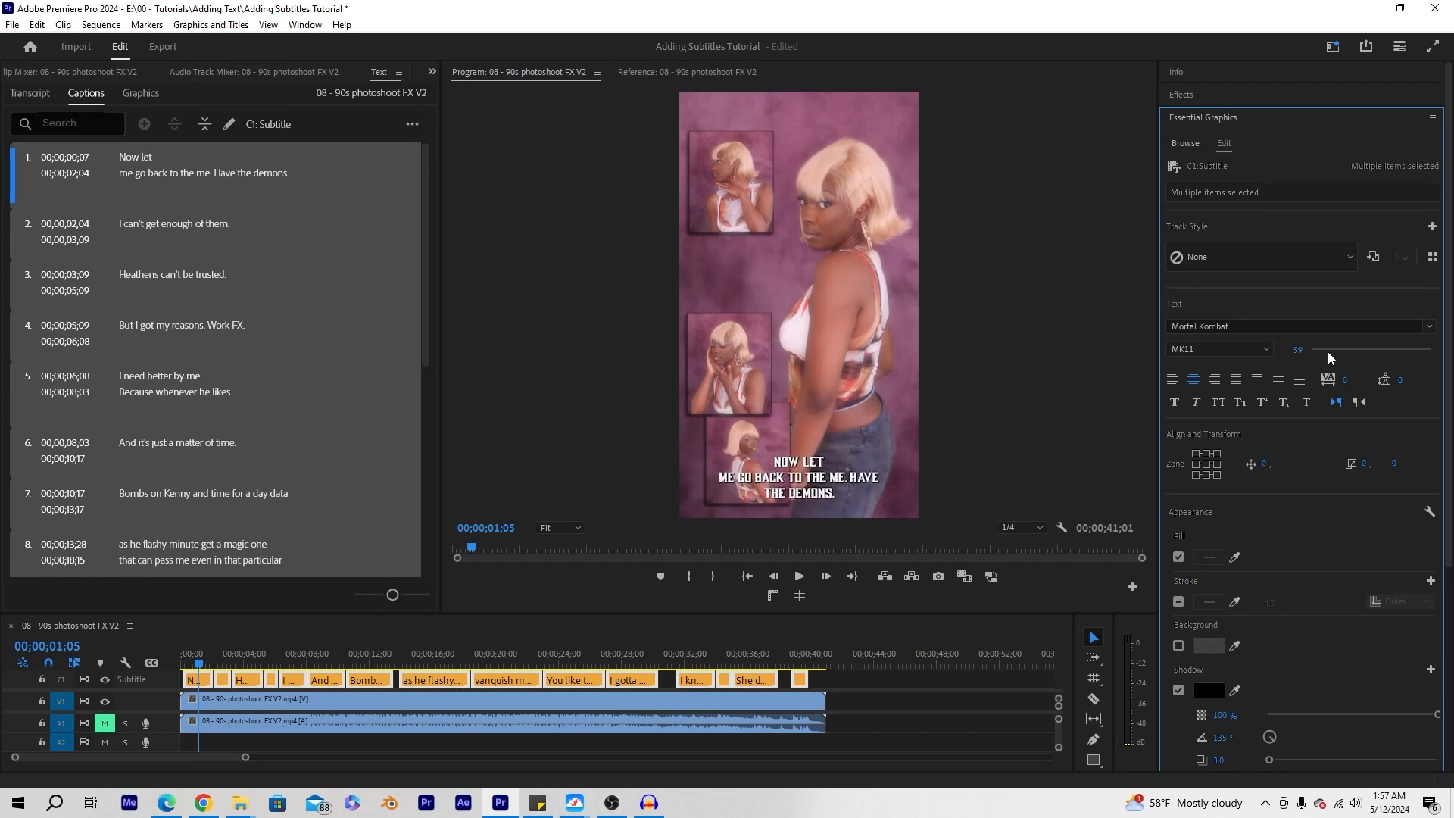
click(1299, 350)
text(5)
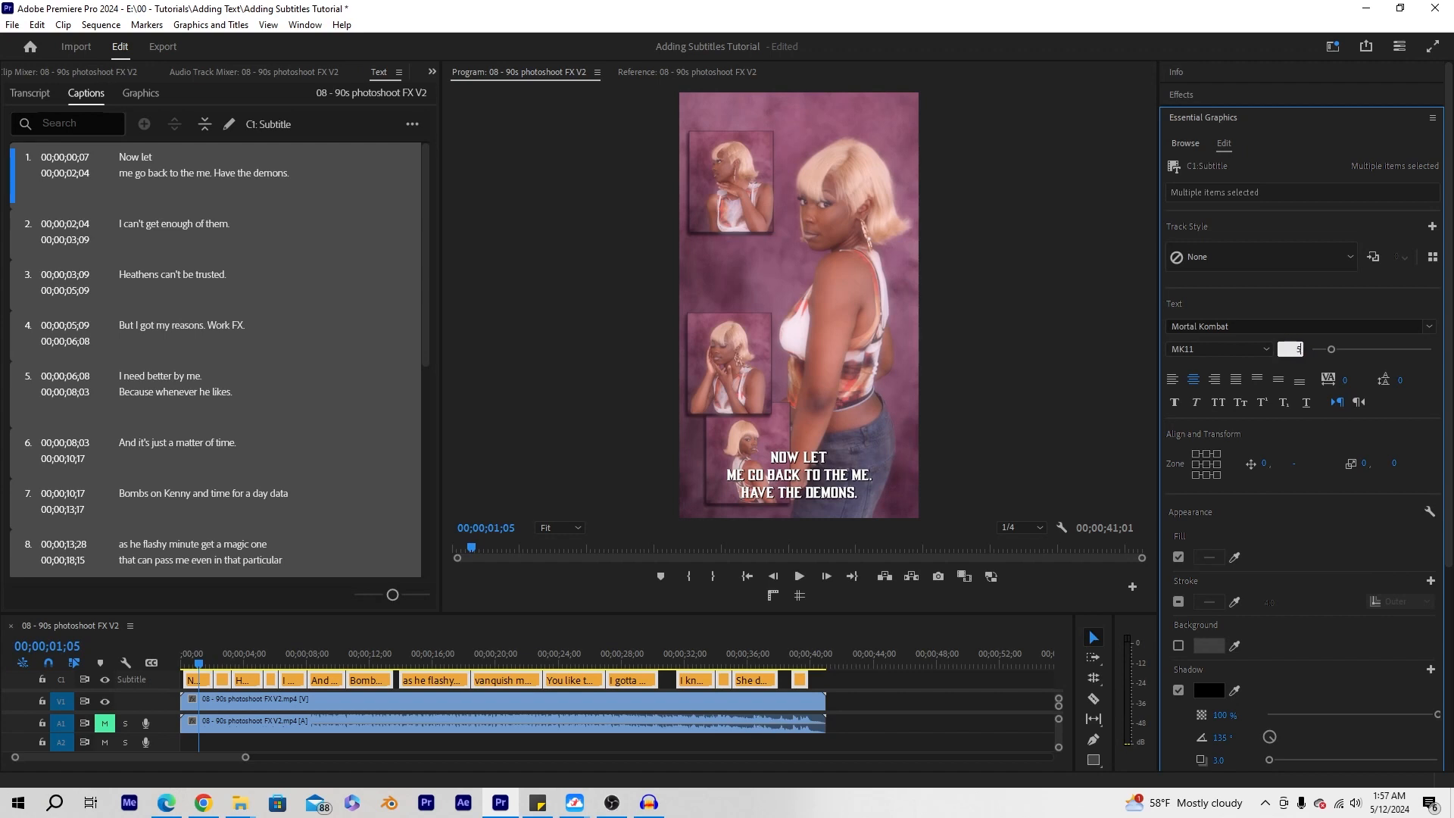
text(0)
key(Return)
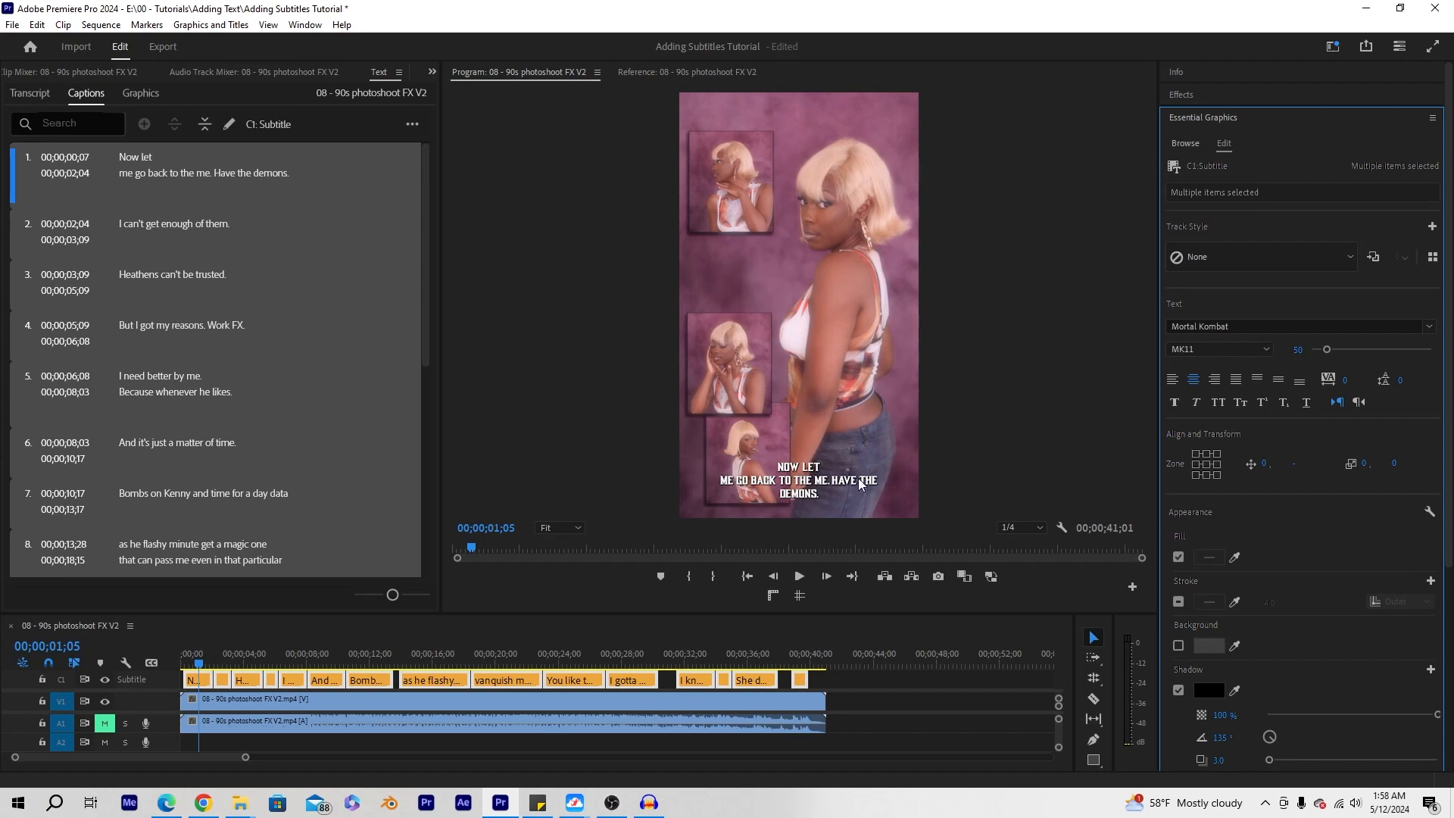
- Try several caption block zones for the selected captions and settle on the centre zone
click(1197, 455)
click(1217, 464)
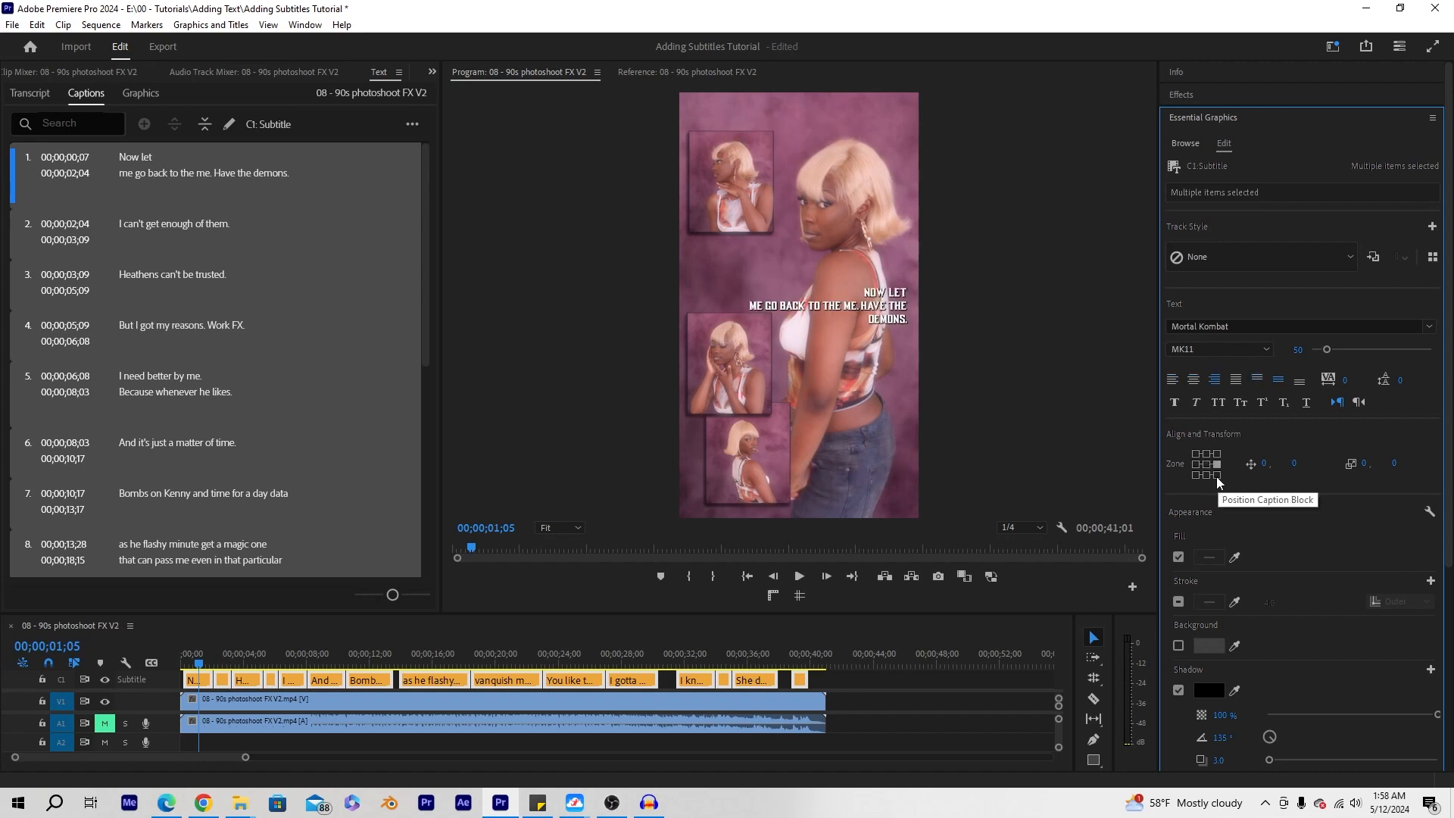
click(1216, 476)
click(1207, 475)
click(1197, 474)
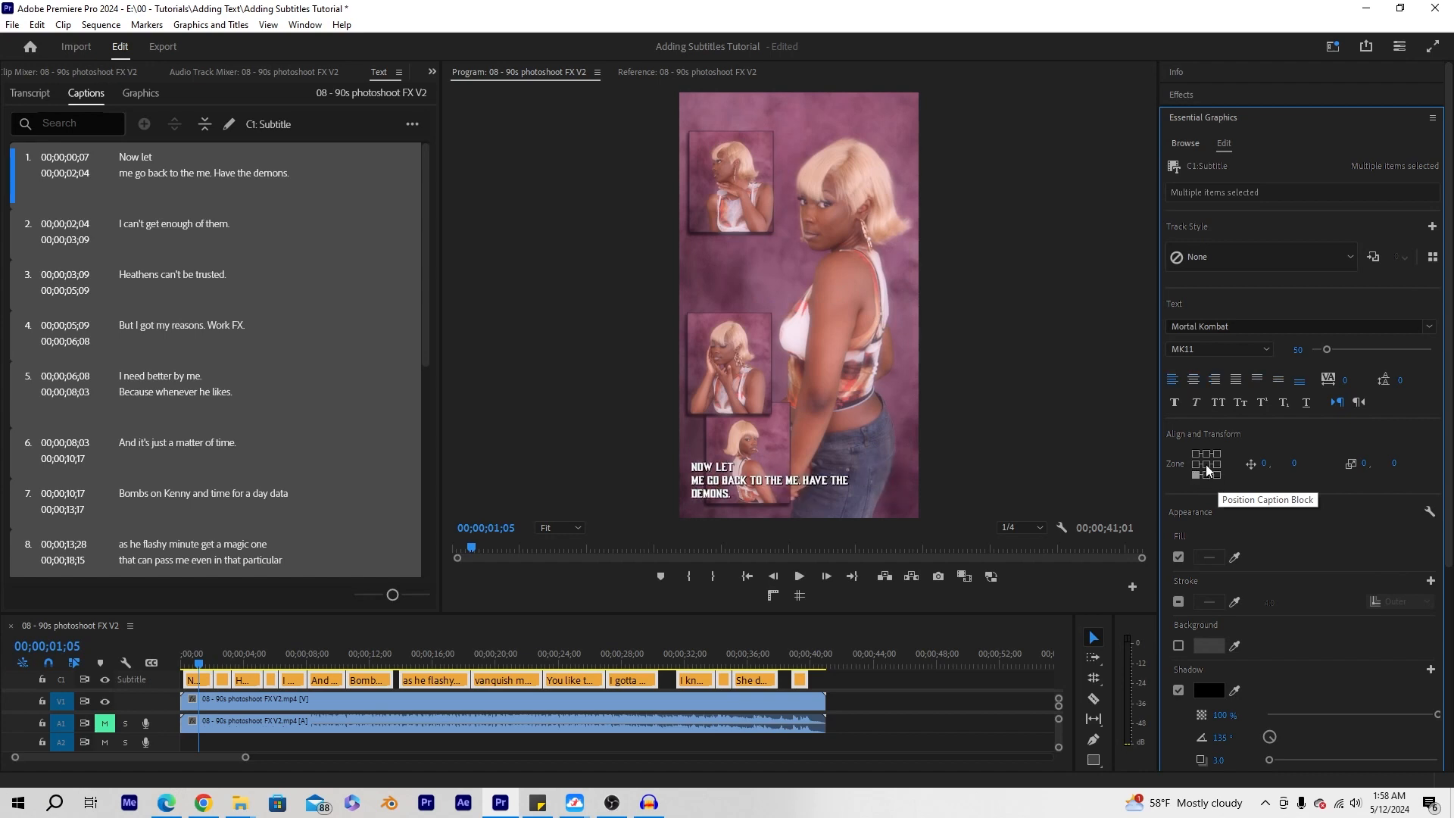
click(1206, 464)
click(1215, 453)
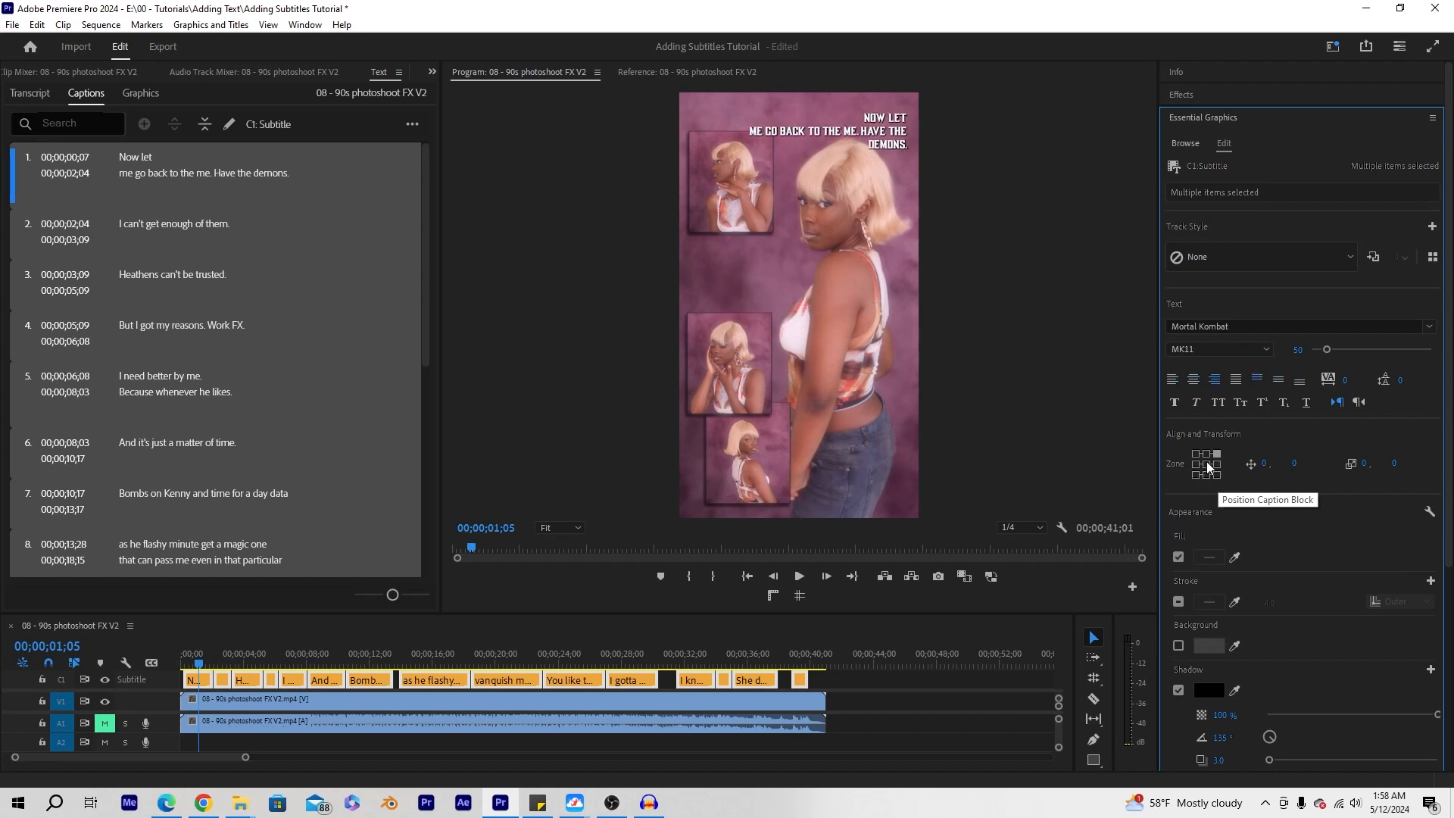
click(1207, 465)
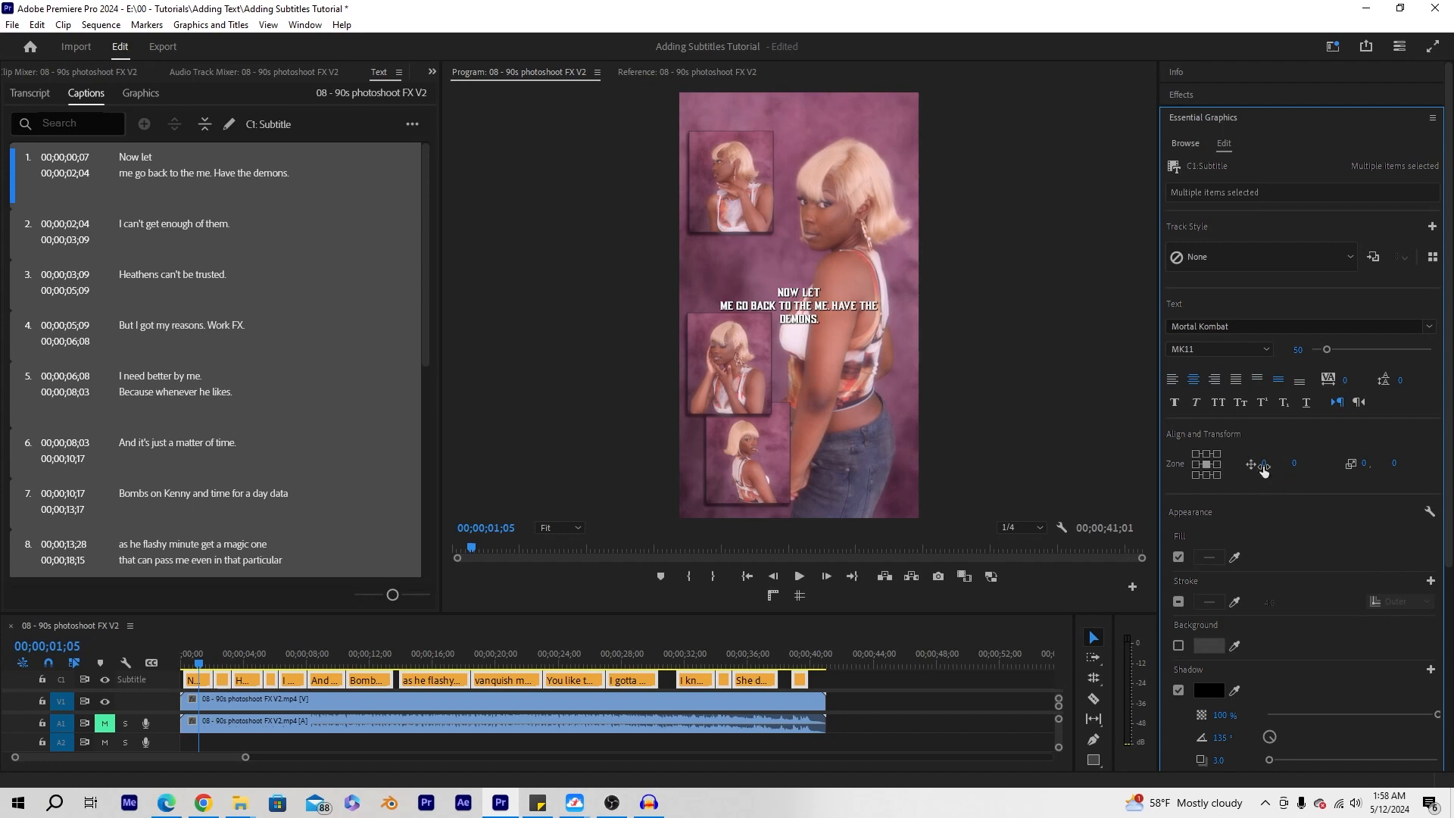
- Set the vertical position offset of the selected captions to 500
mouse_move(1293, 470)
mouse_down()
mouse_move(1441, 457)
mouse_move(1303, 470)
mouse_up()
click(1301, 464)
text(500)
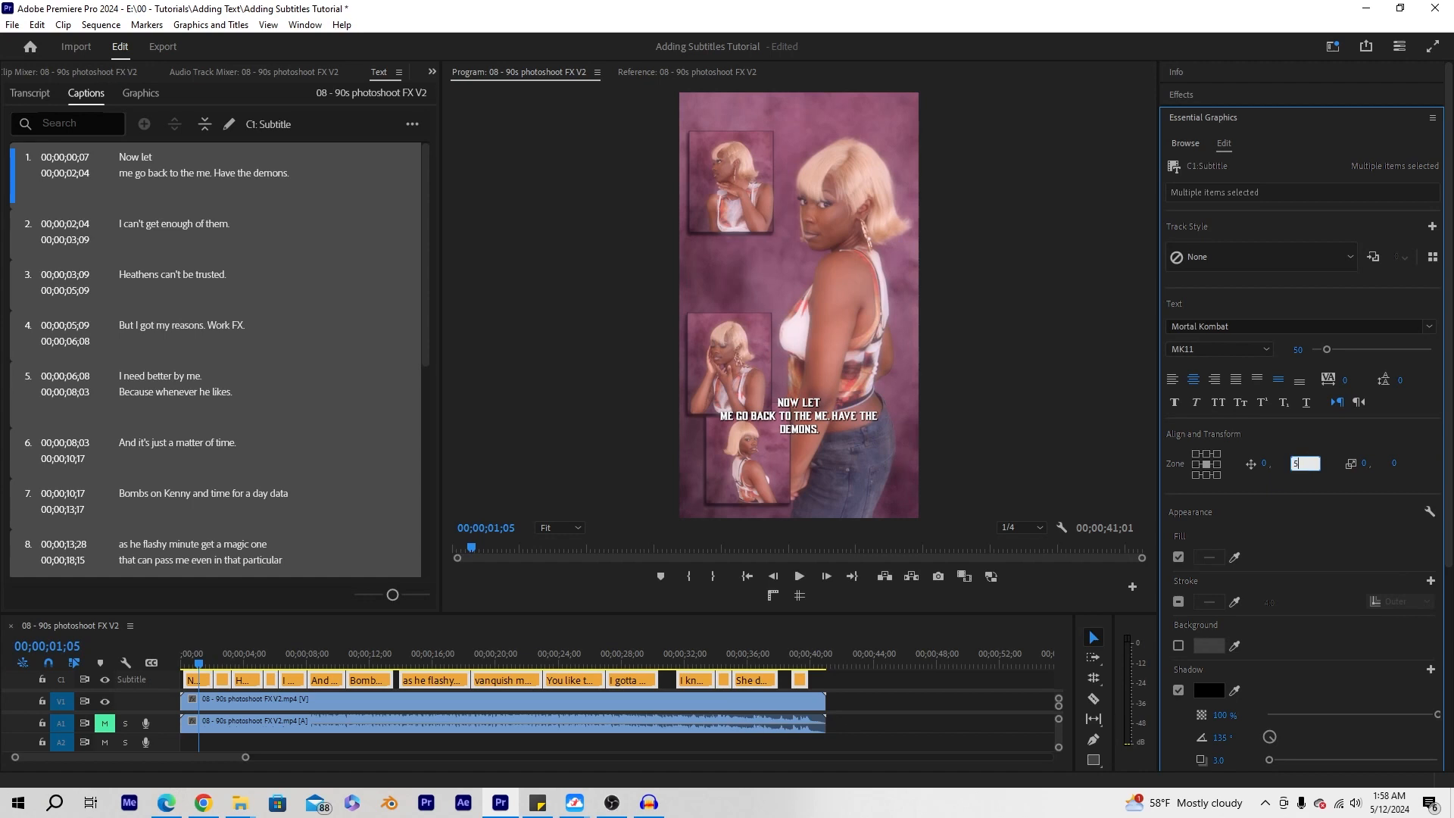
click(1307, 467)
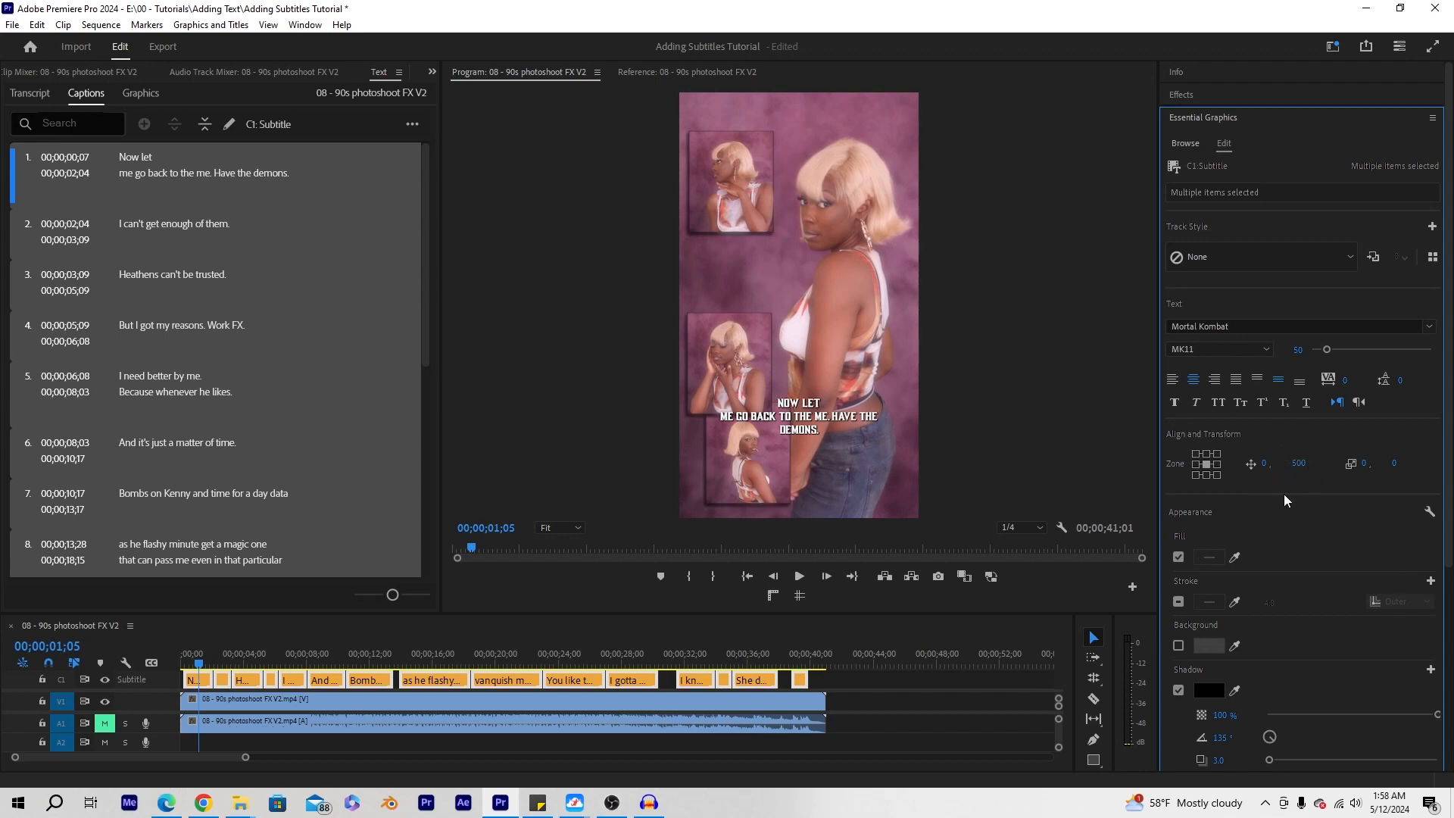
- Change the fill colour of the selected captions, trying orange first and settling on golden yellow
scroll(1284, 494, down, 2)
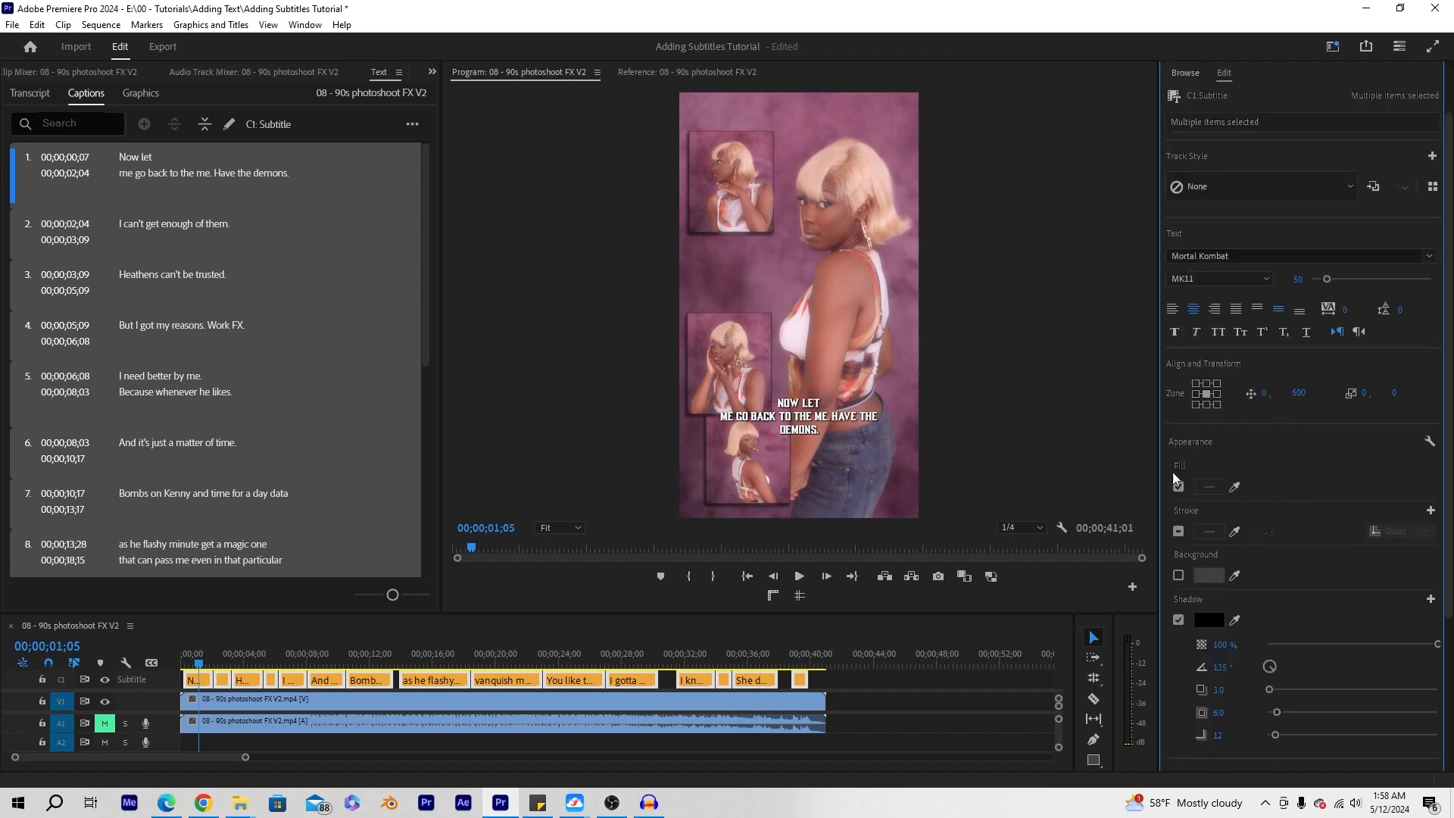
click(1210, 488)
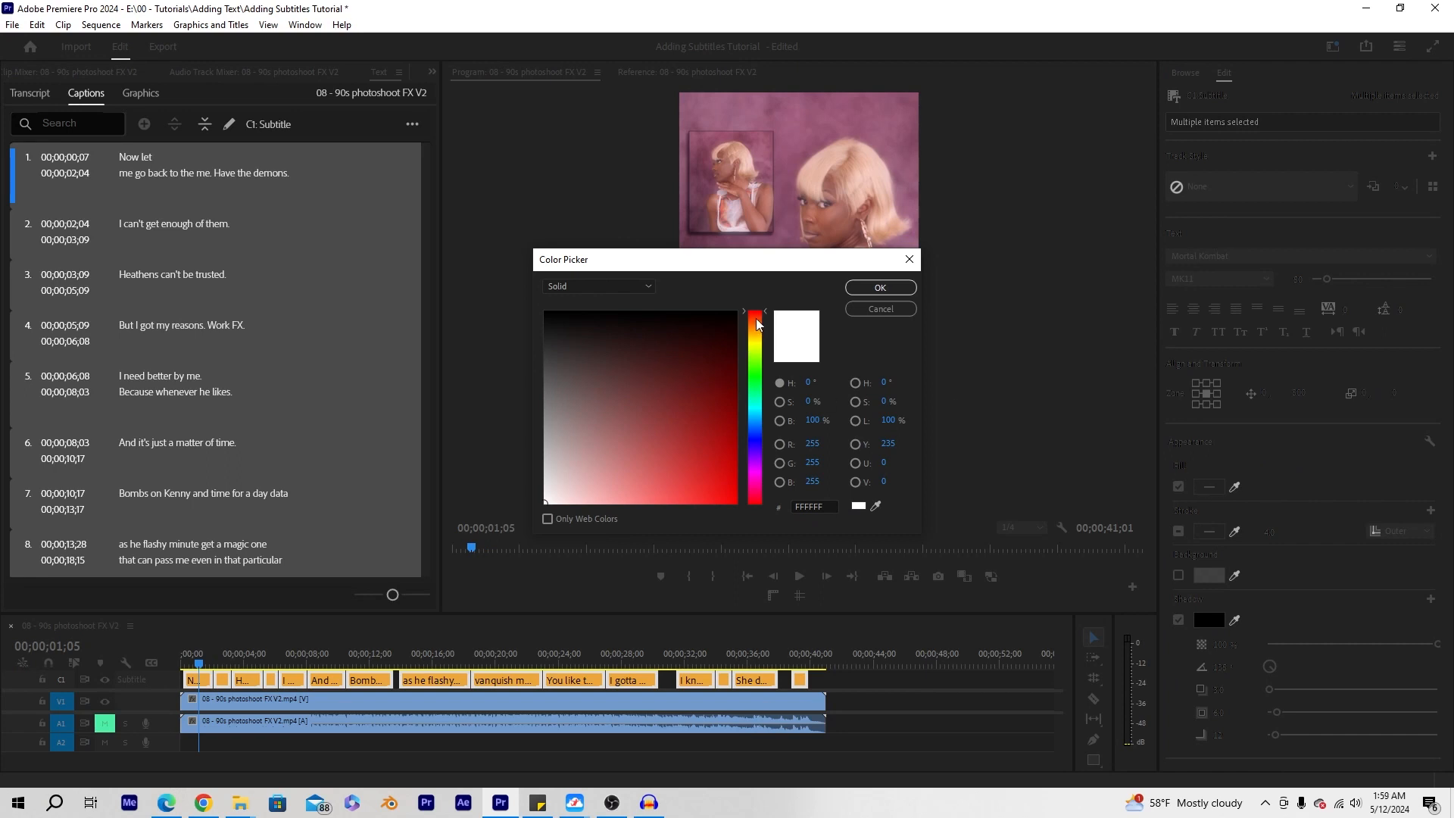
drag(759, 324, 760, 340)
click(725, 479)
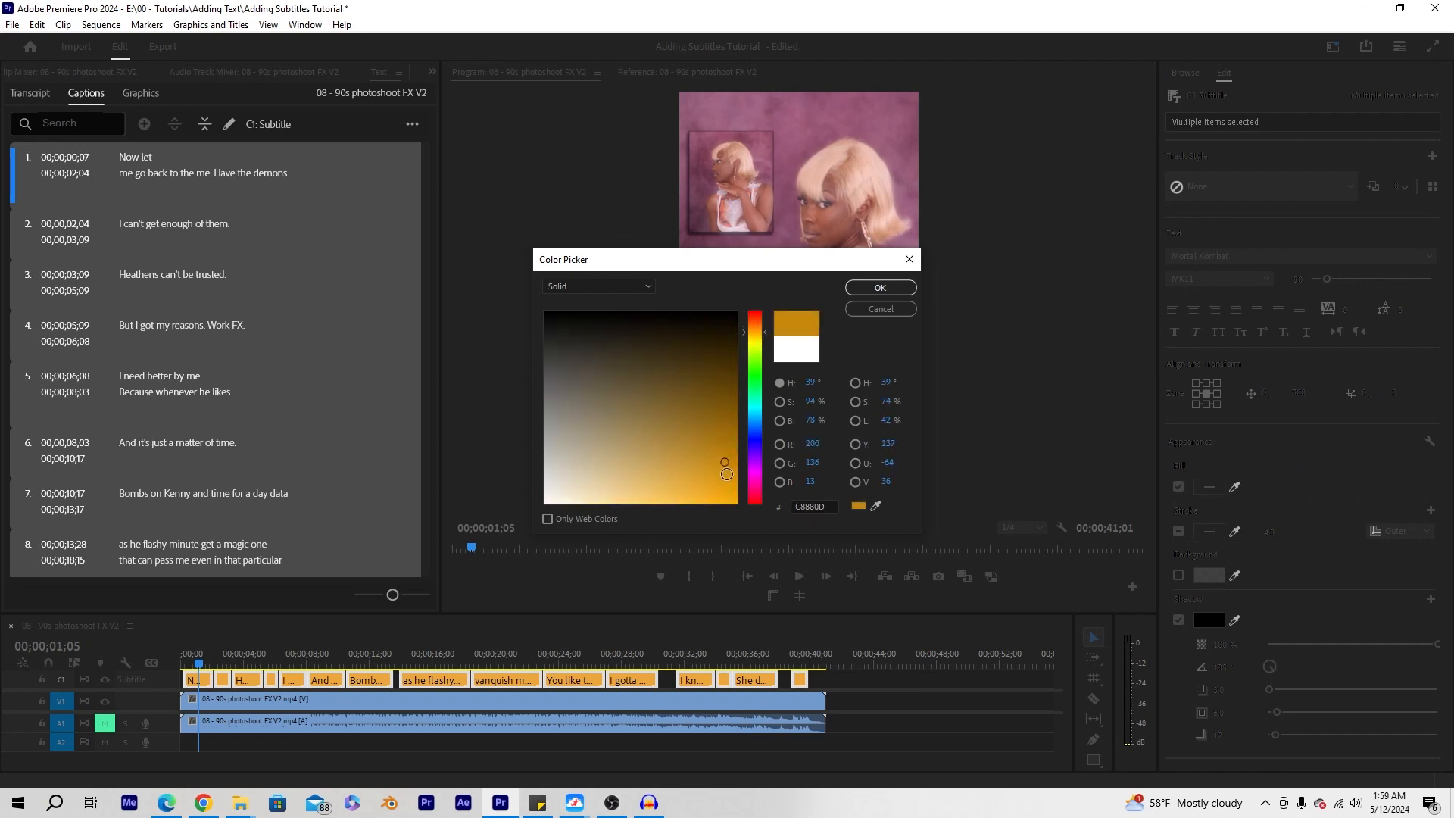
click(880, 287)
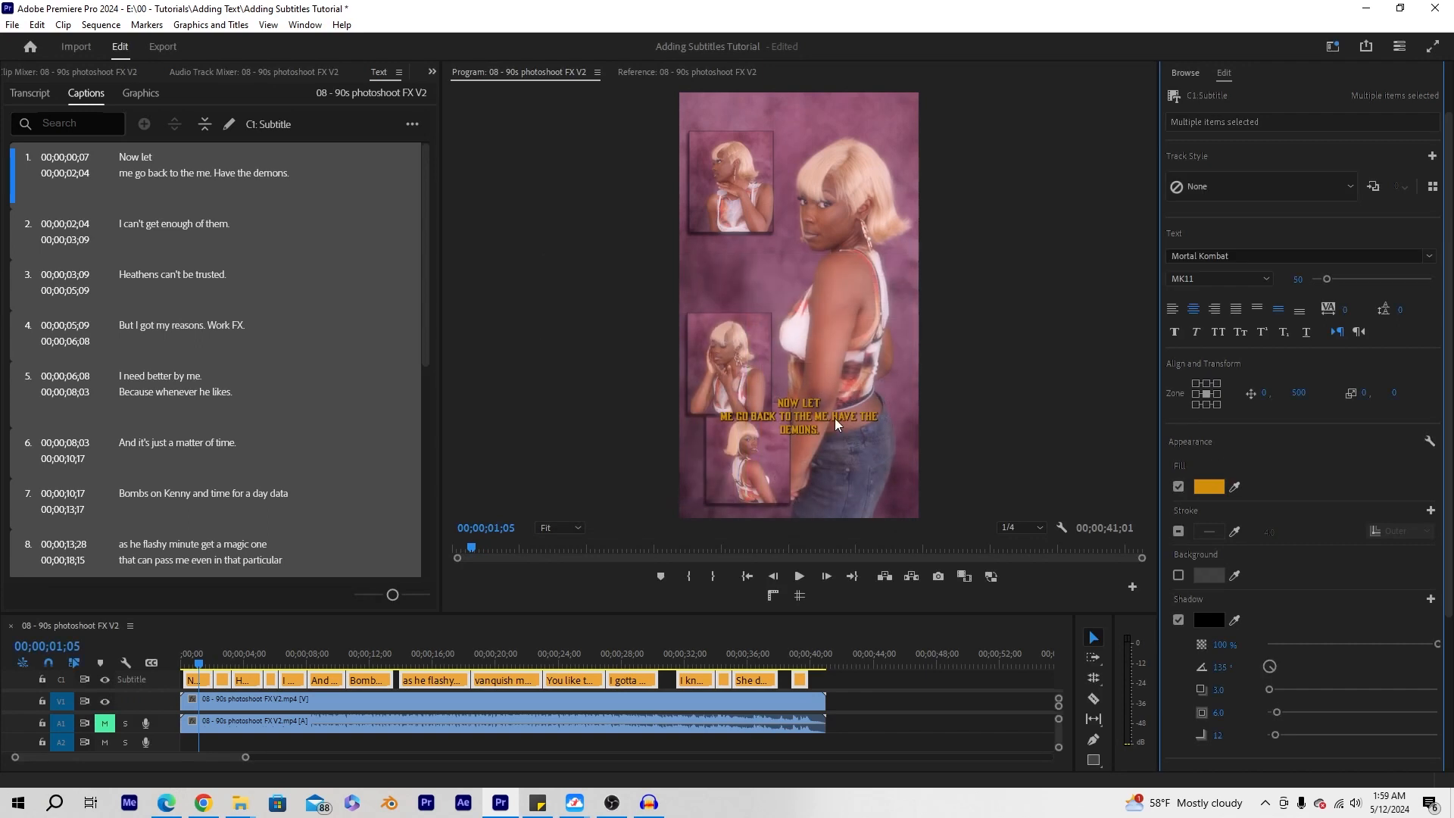
click(1208, 488)
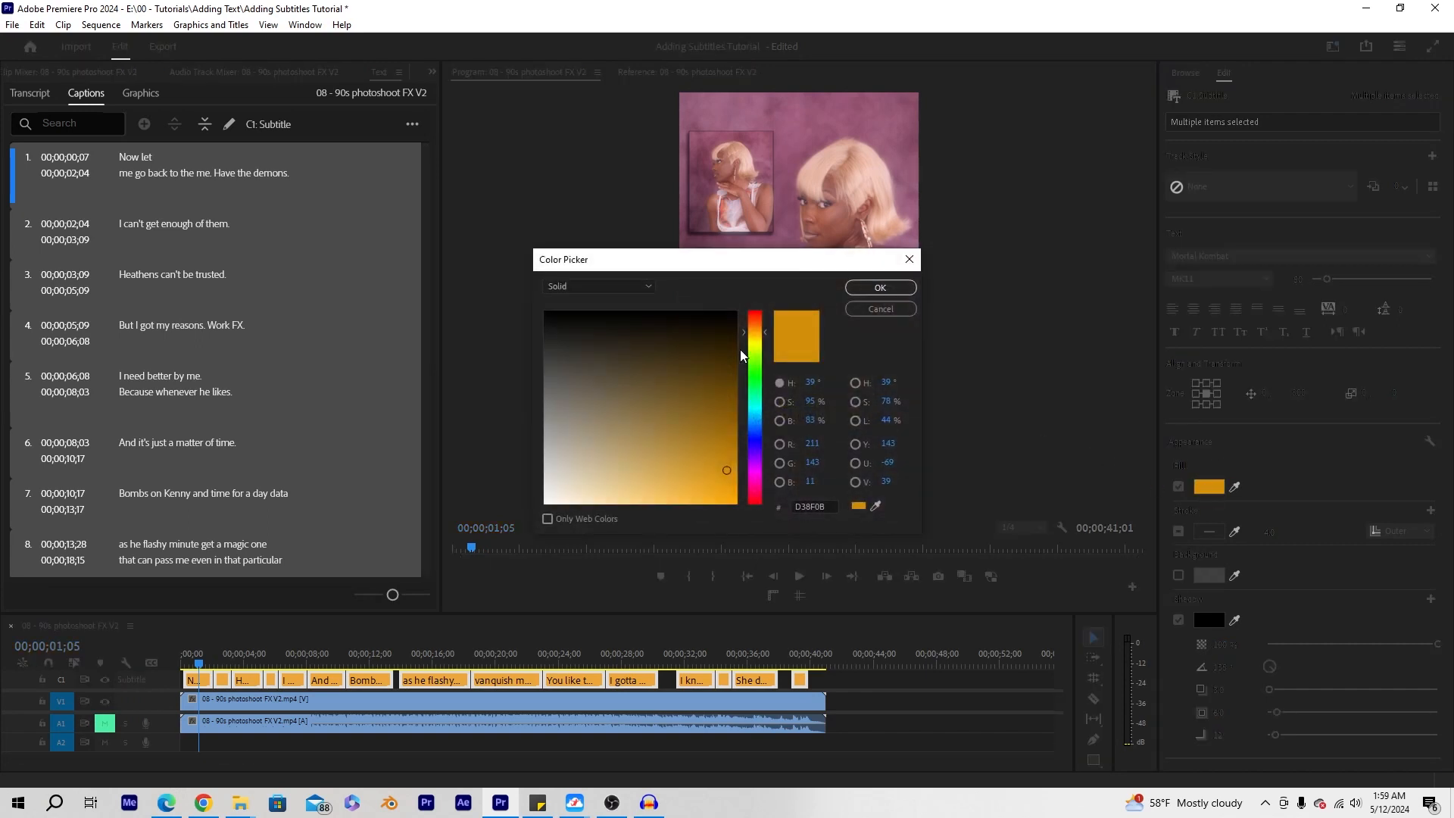
drag(760, 331, 767, 339)
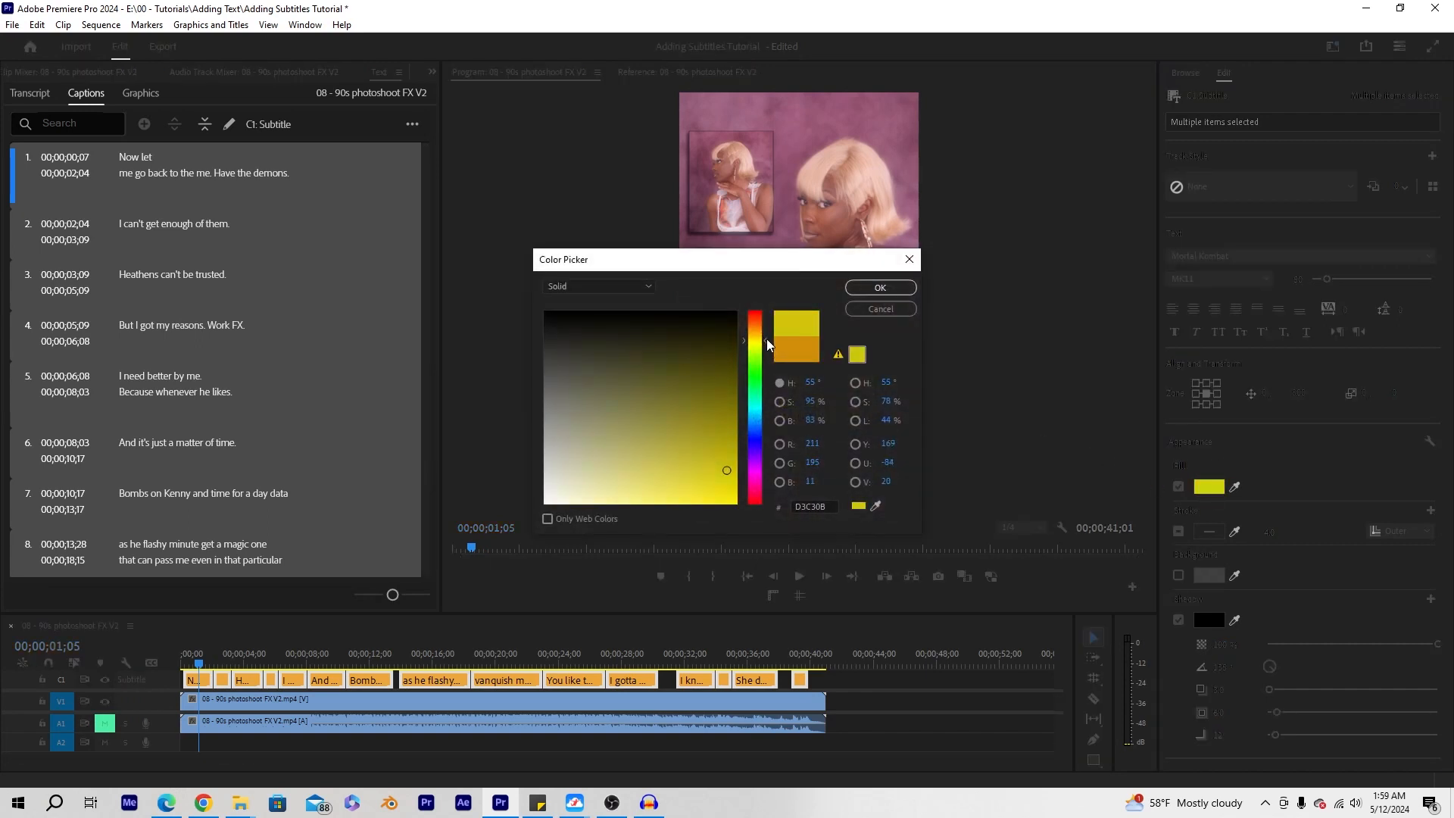
click(880, 287)
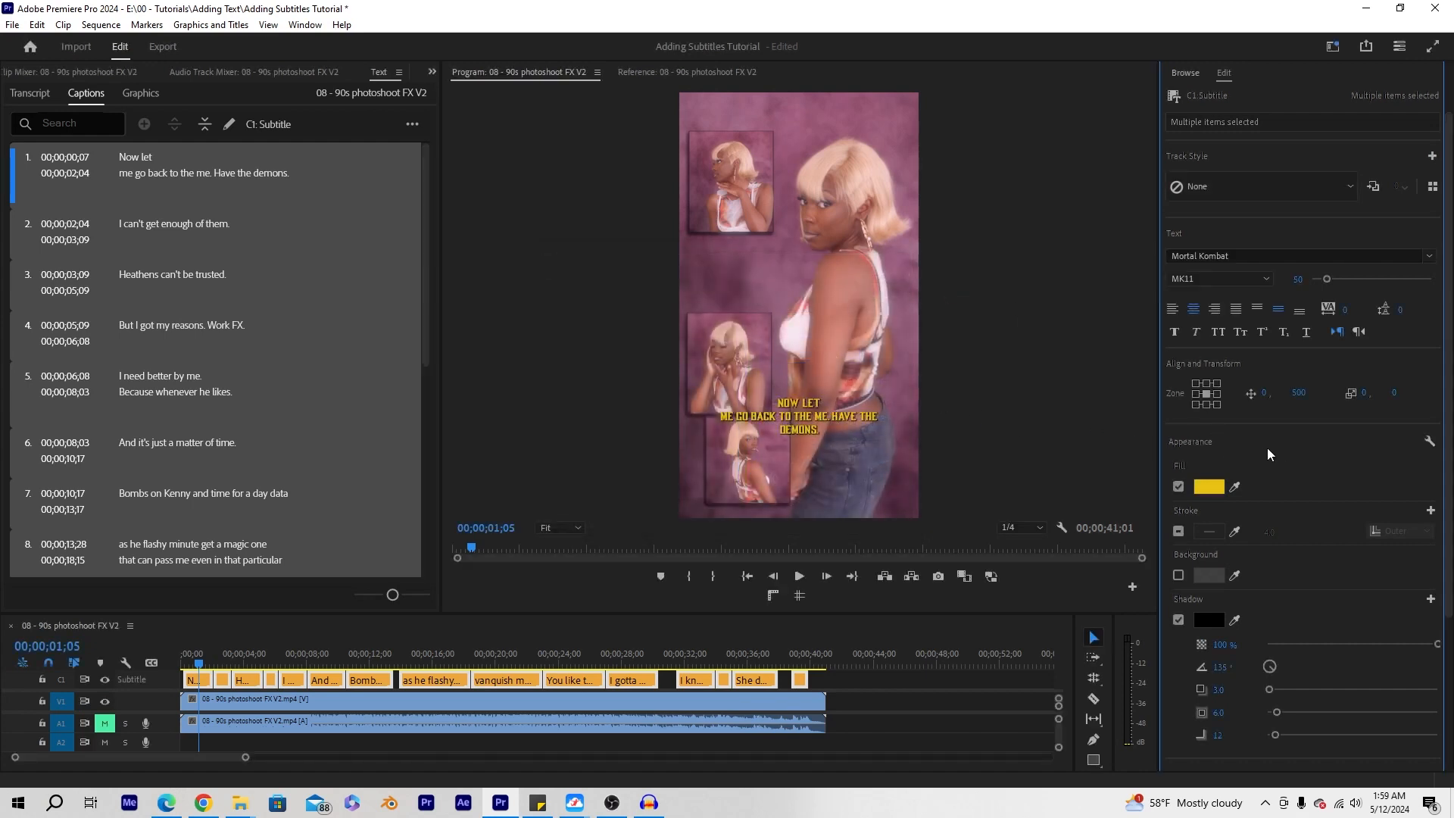
- Enable an outer stroke on the selected captions and set its colour to purple A80AD5
click(1178, 532)
click(1178, 531)
click(1178, 531)
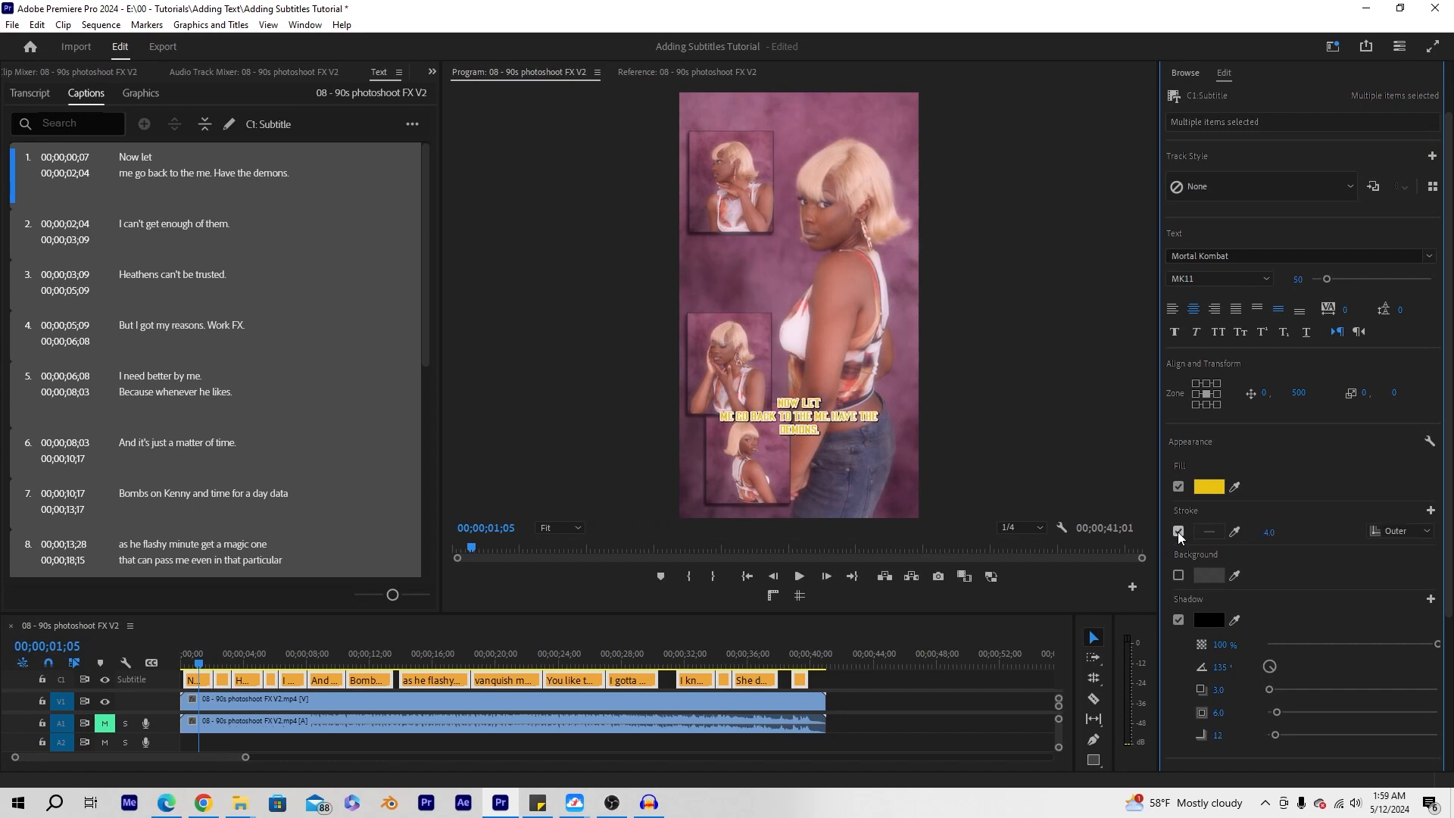
click(1202, 534)
mouse_move(675, 434)
mouse_down()
mouse_move(727, 424)
mouse_move(727, 474)
mouse_up()
click(878, 288)
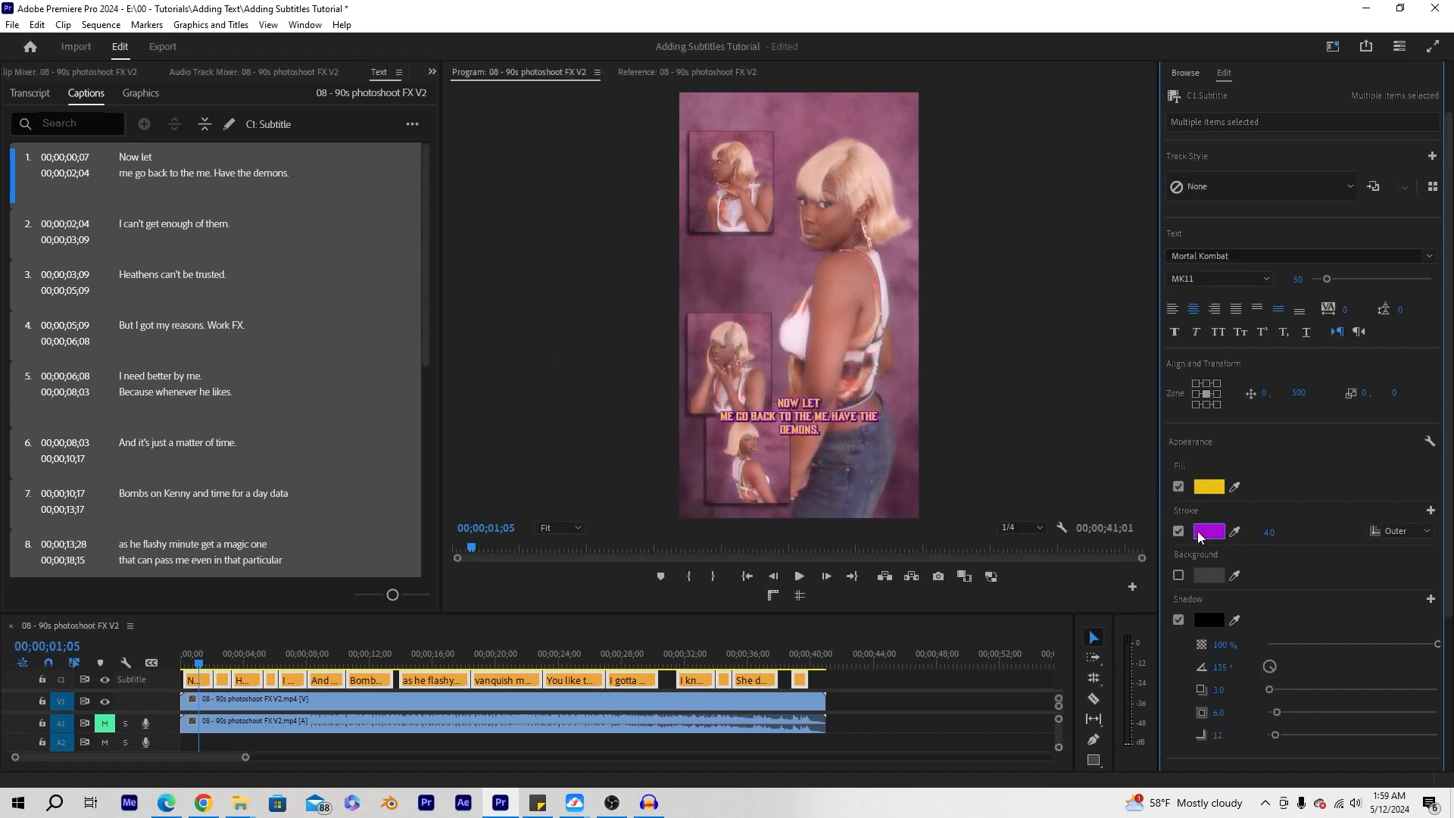
click(1206, 532)
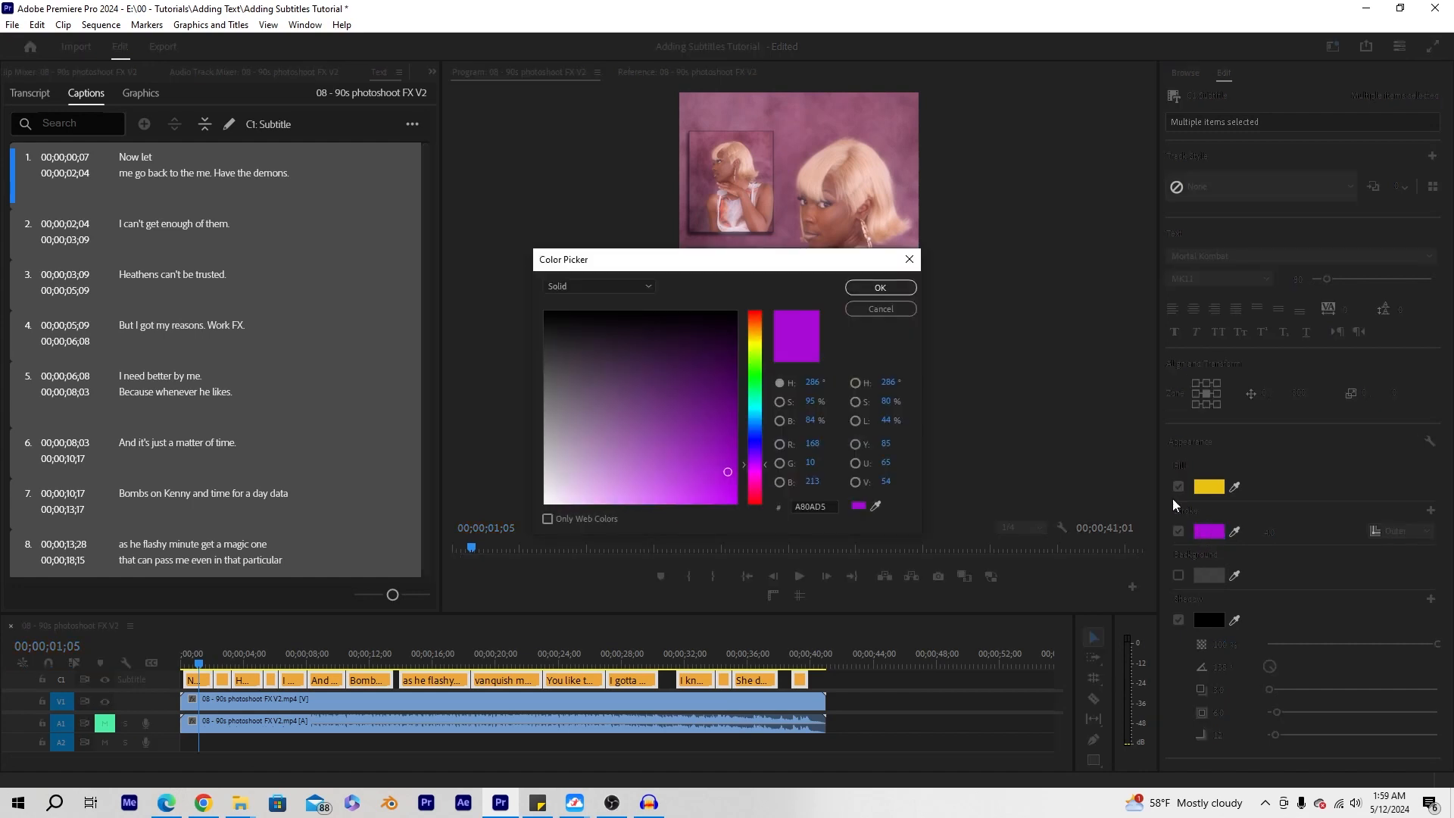
click(909, 259)
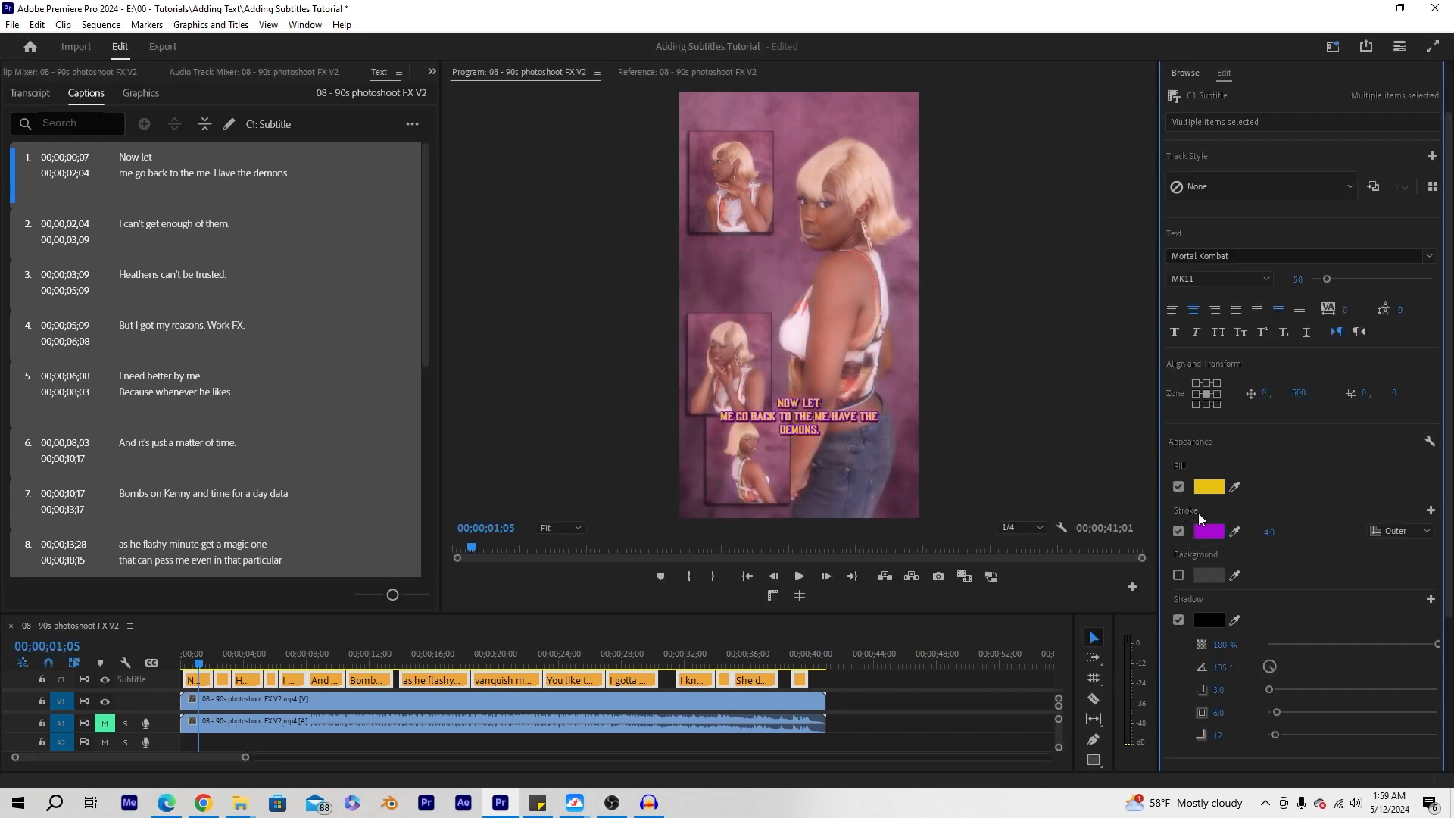
scroll(1203, 500, down, 2)
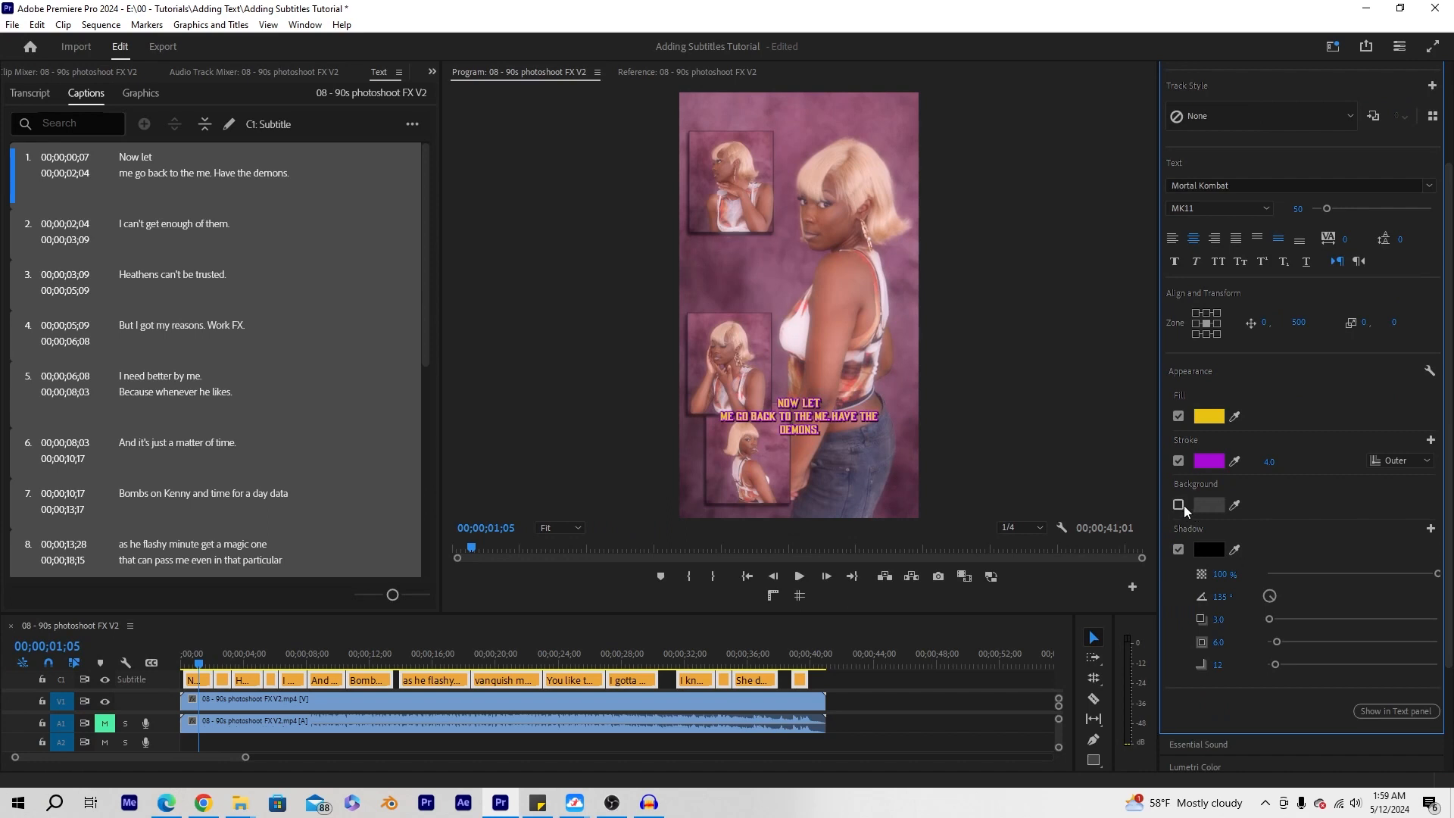
- Try a red background behind the selected captions, ending with the background turned off
click(1178, 505)
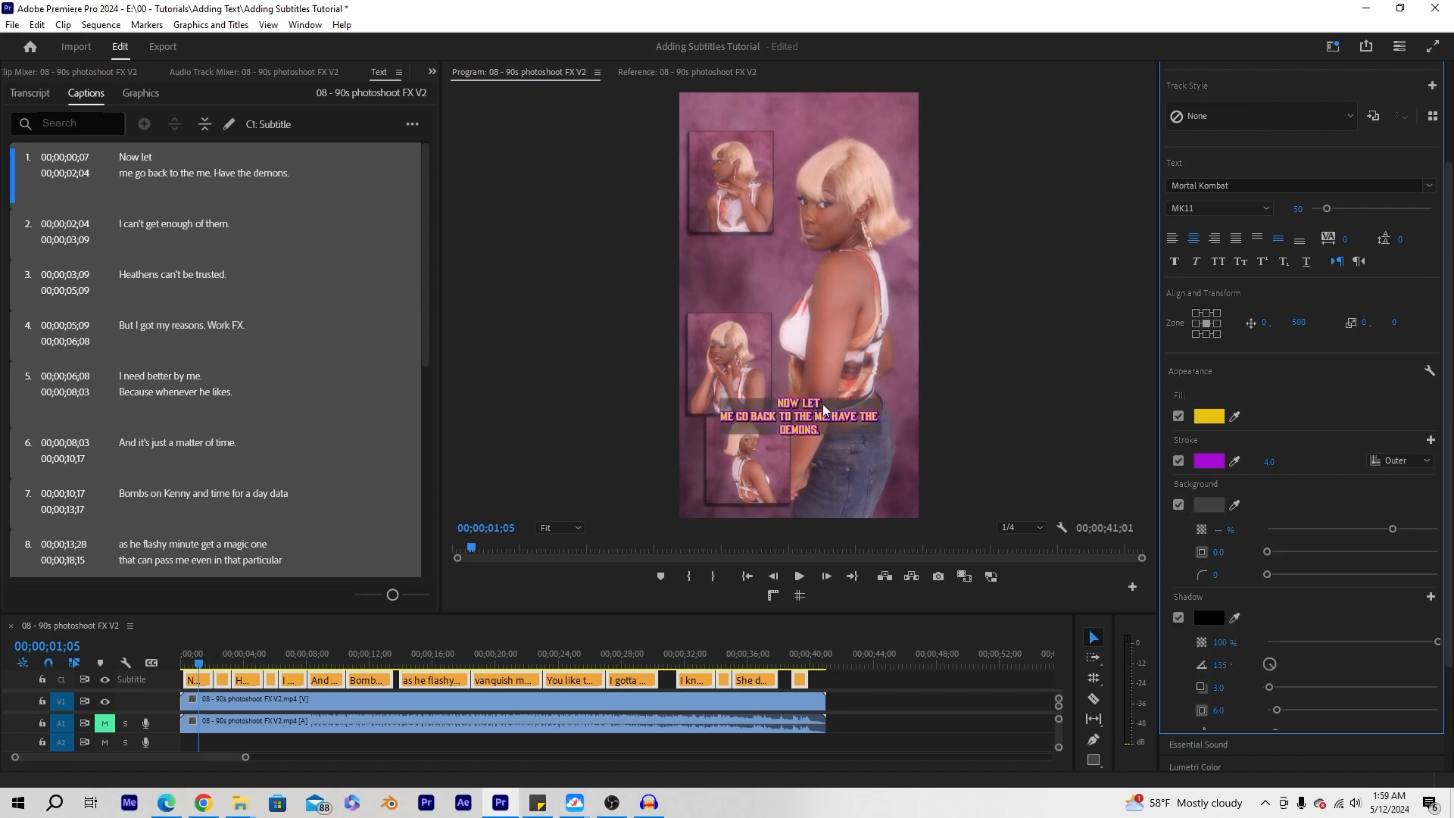
click(1214, 506)
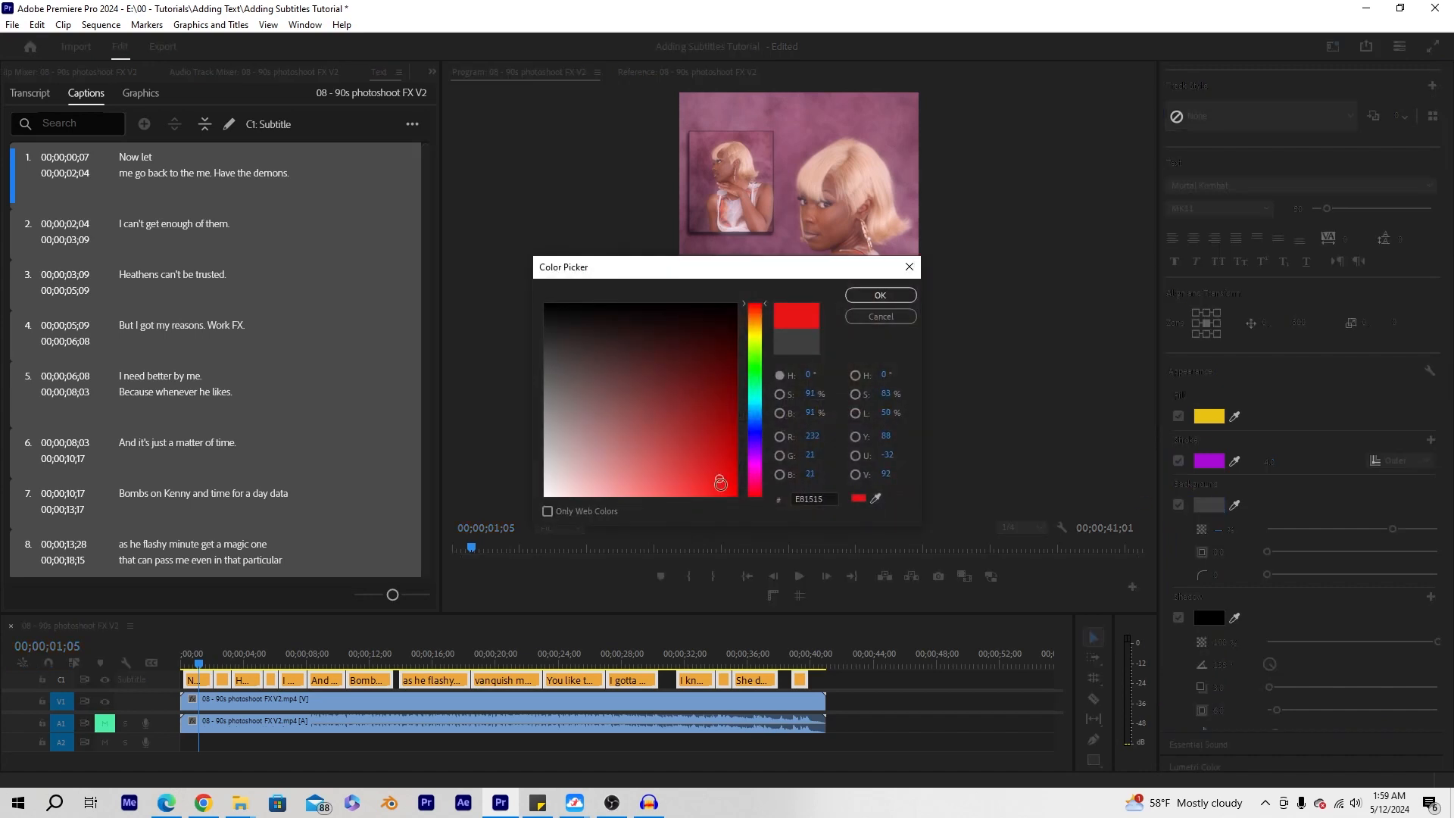
click(721, 482)
click(899, 294)
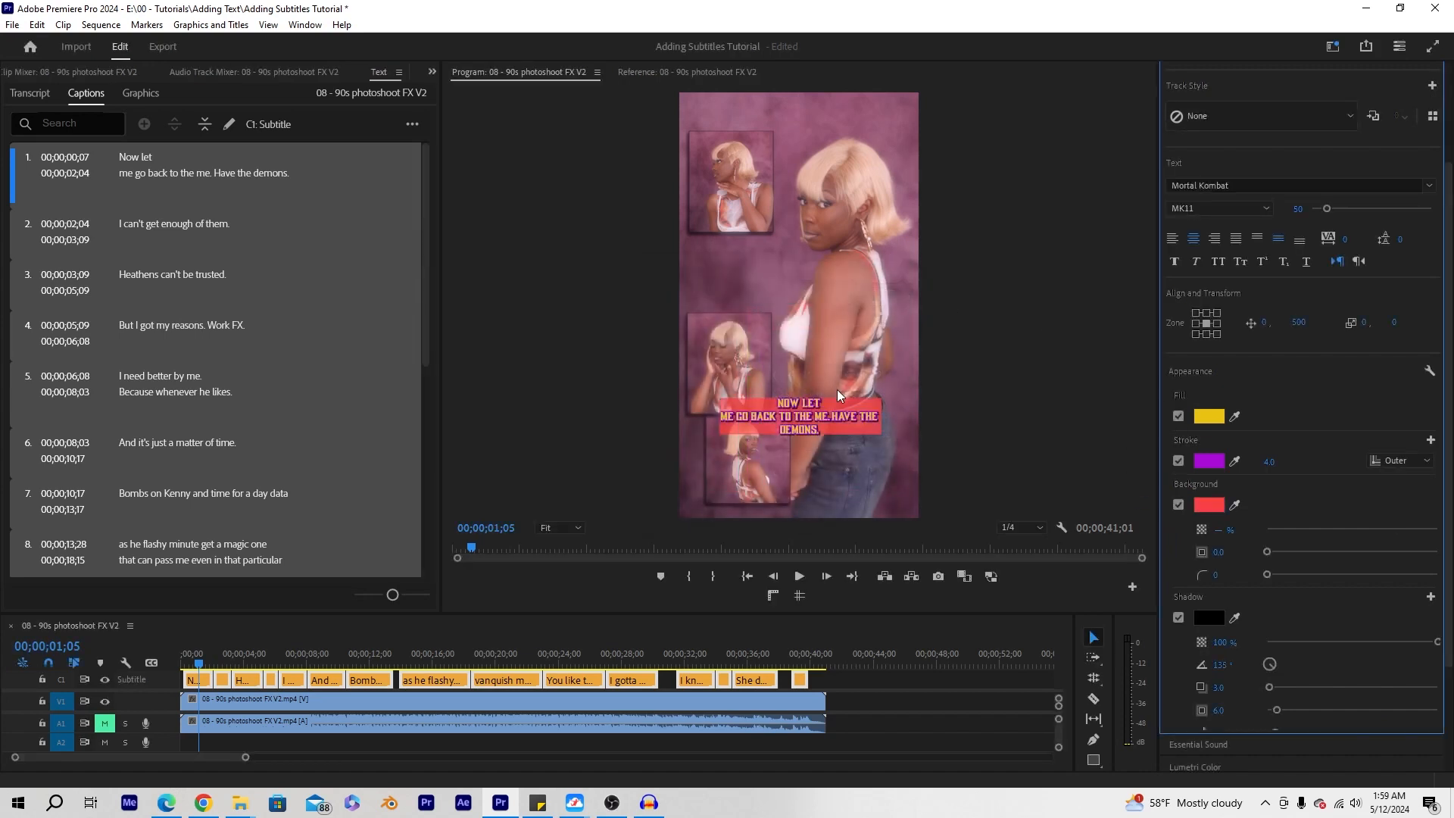
click(1179, 505)
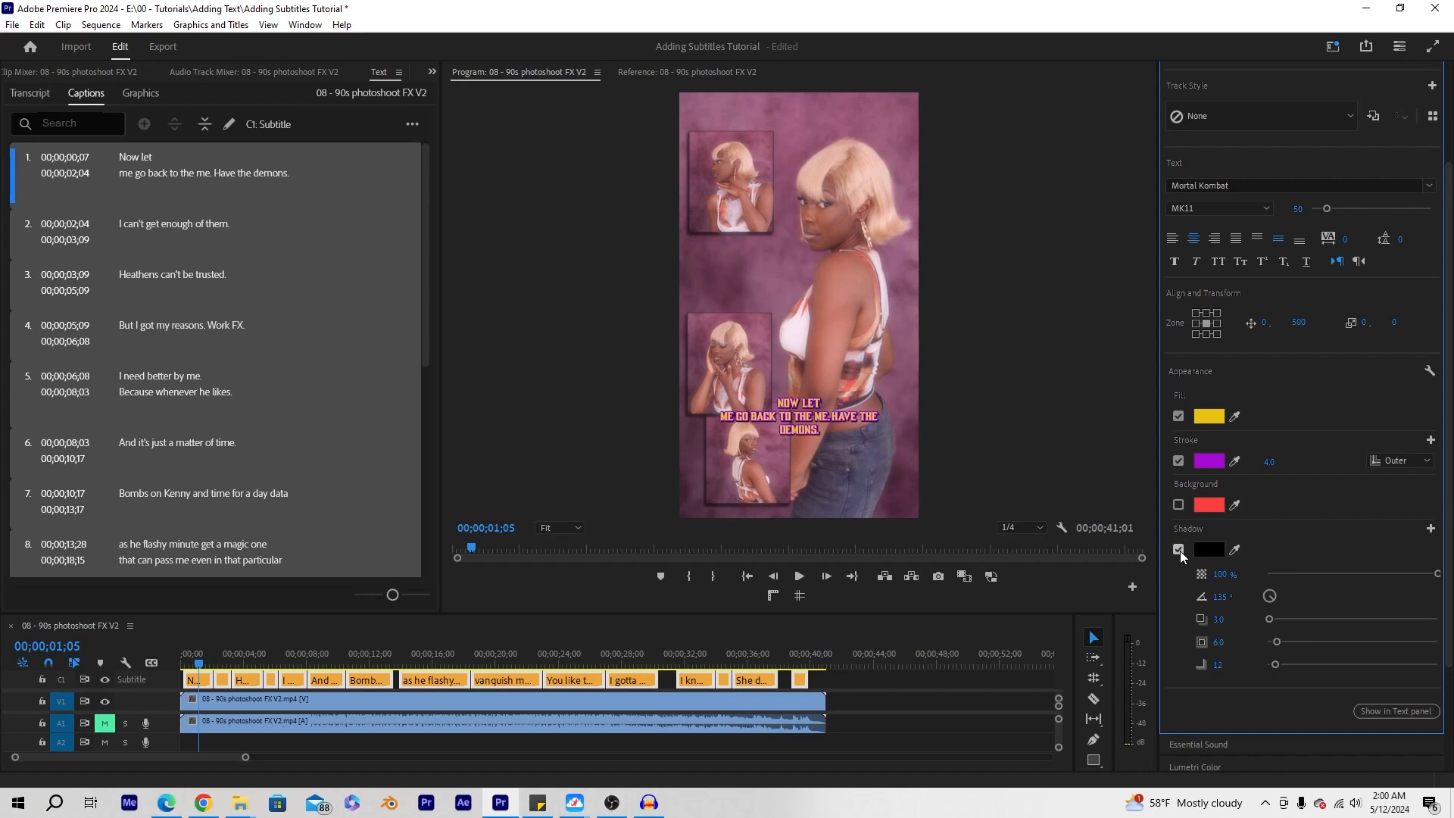
- Increase the shadow distance of the selected captions to 8.8
scroll(1179, 551, down, 1)
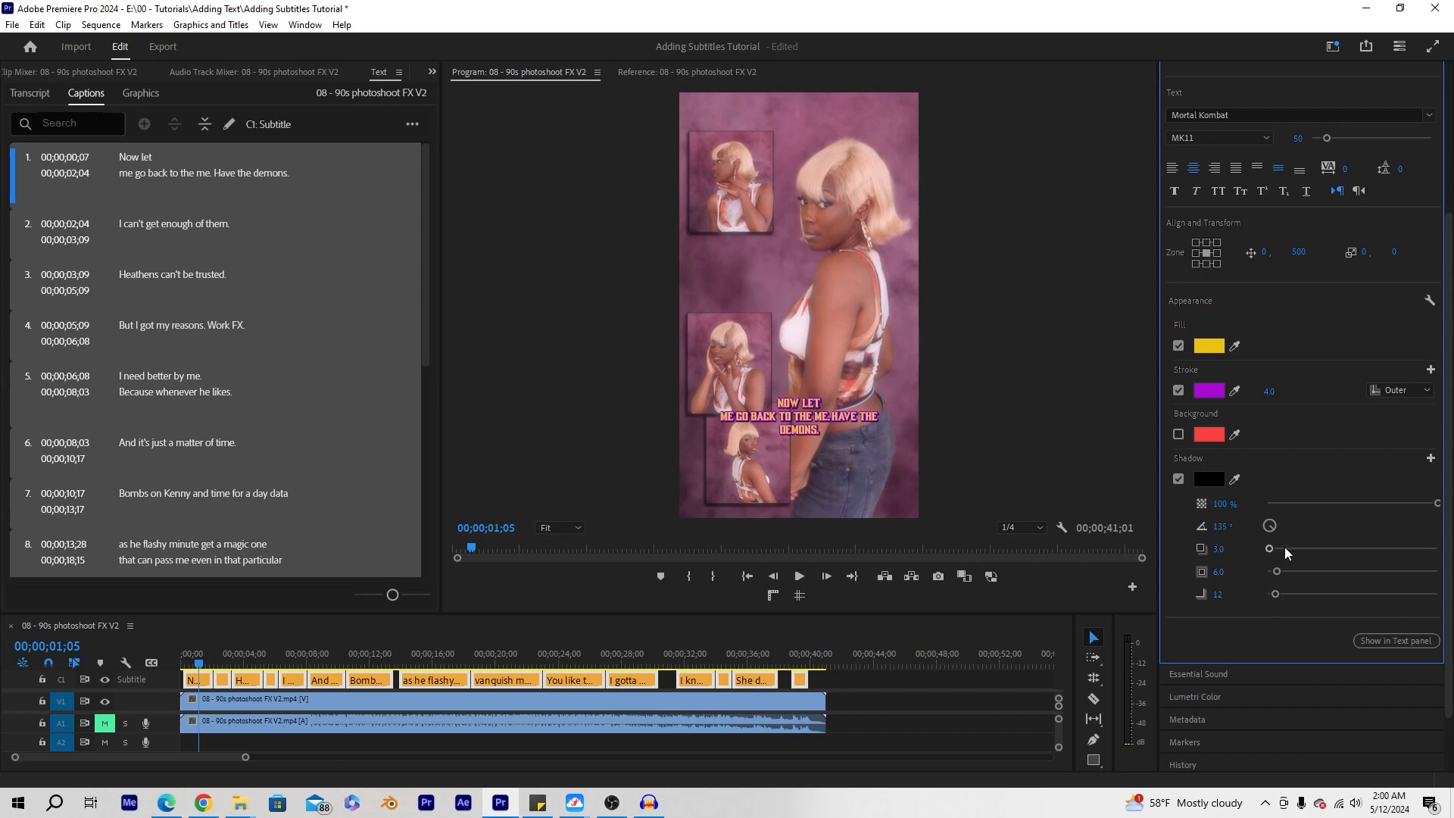
mouse_move(1285, 548)
mouse_down()
mouse_move(1311, 548)
mouse_move(1273, 552)
mouse_up()
scroll(1297, 534, up, 2)
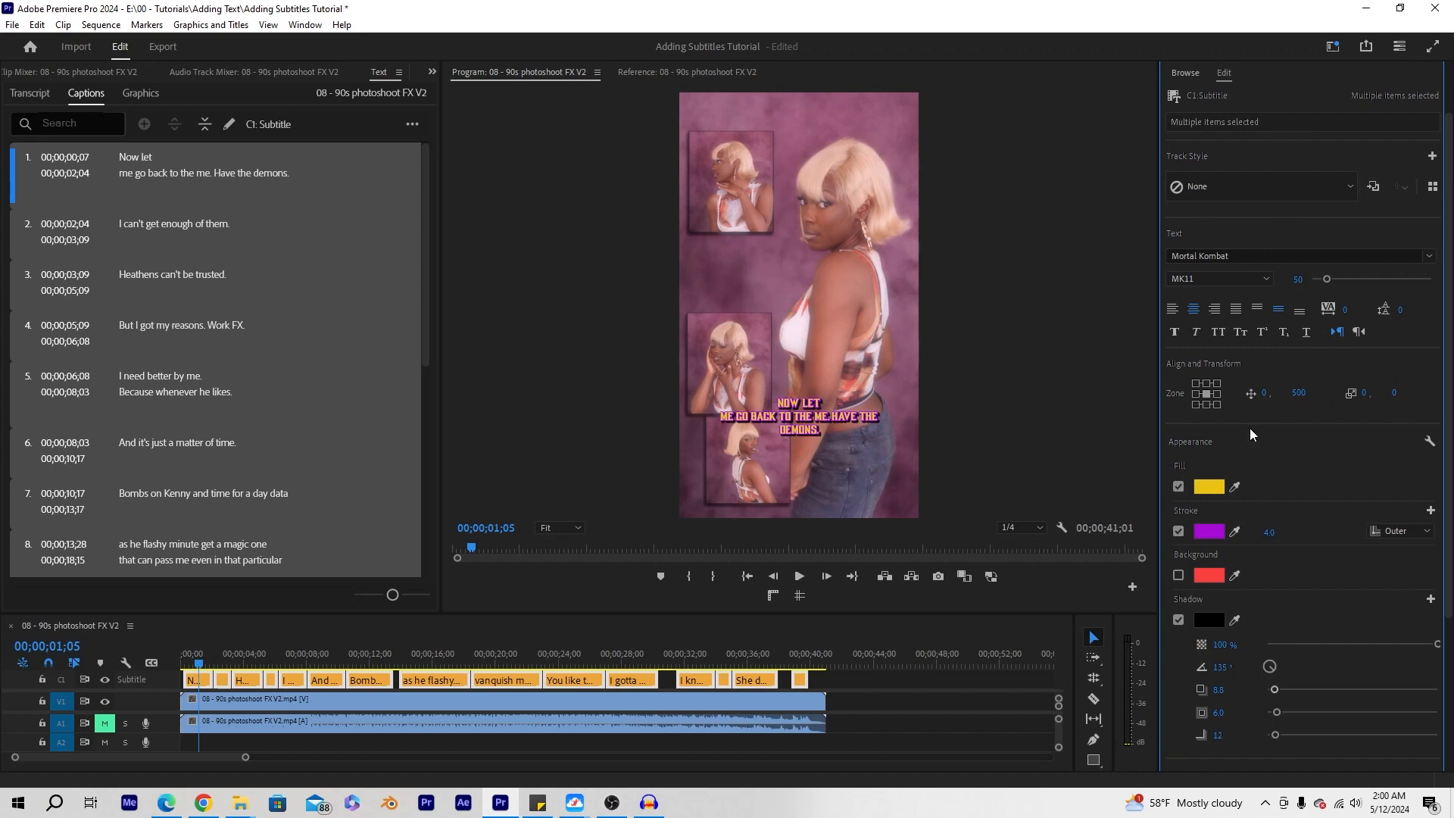
- Review the styled captions by scrubbing through the sequence and playing it from the start
drag(206, 660, 347, 651)
drag(400, 648, 229, 648)
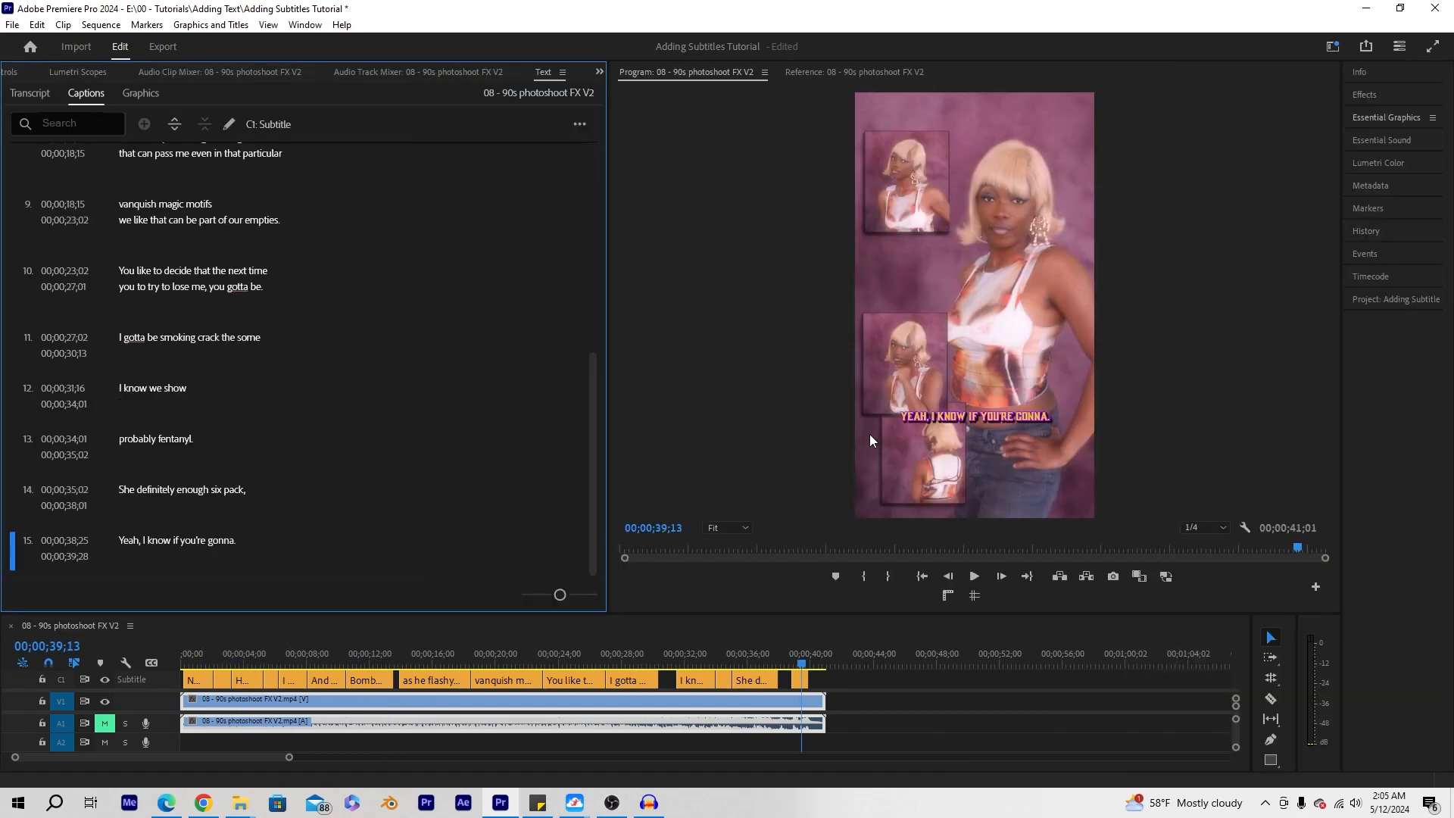
drag(898, 680, 149, 660)
click(185, 660)
key(space)
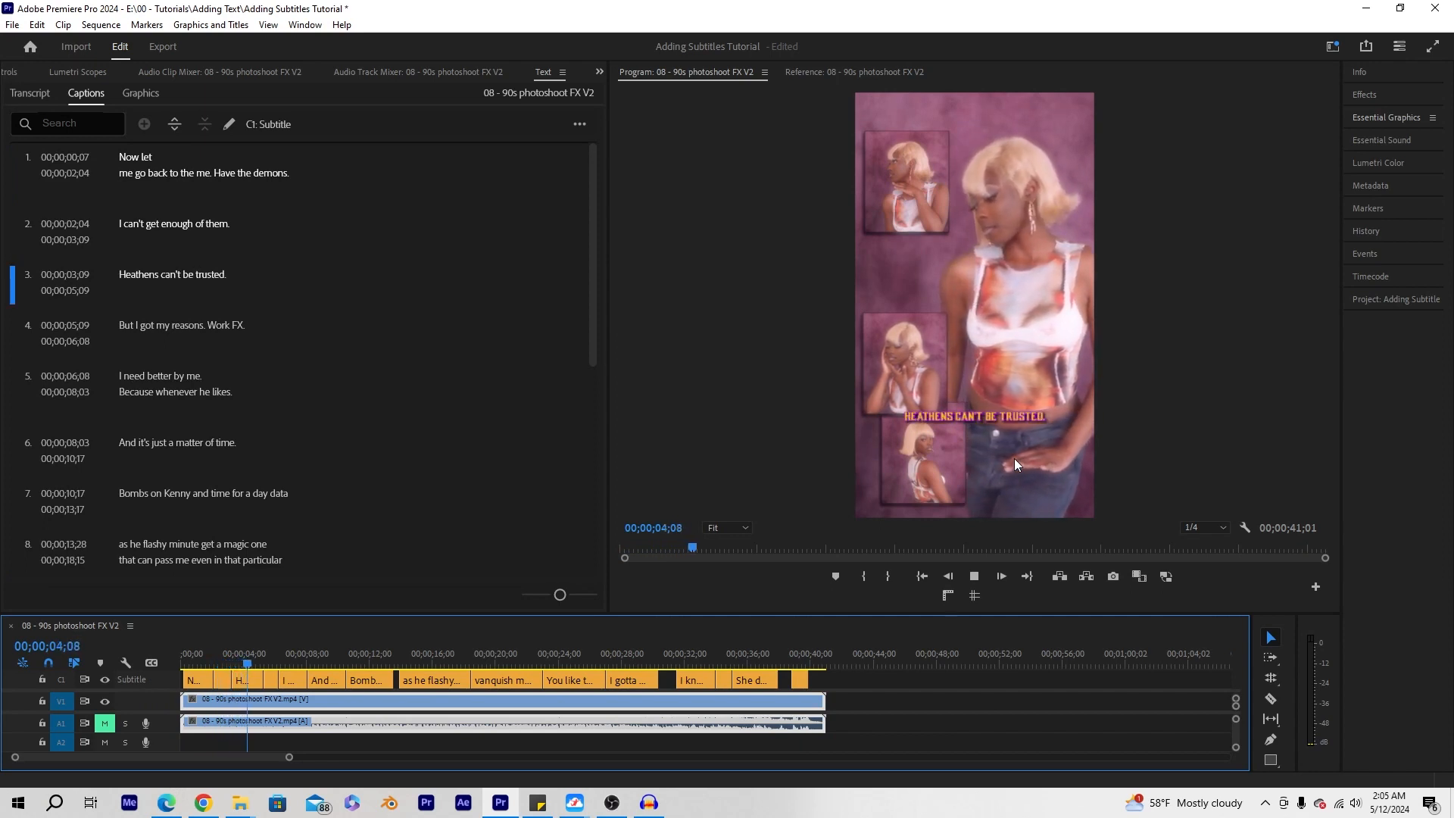
key(space)
- Select all captions on the subtitle track, upgrade them to graphics, and enlarge the timeline's height
drag(874, 676, 180, 680)
click(220, 27)
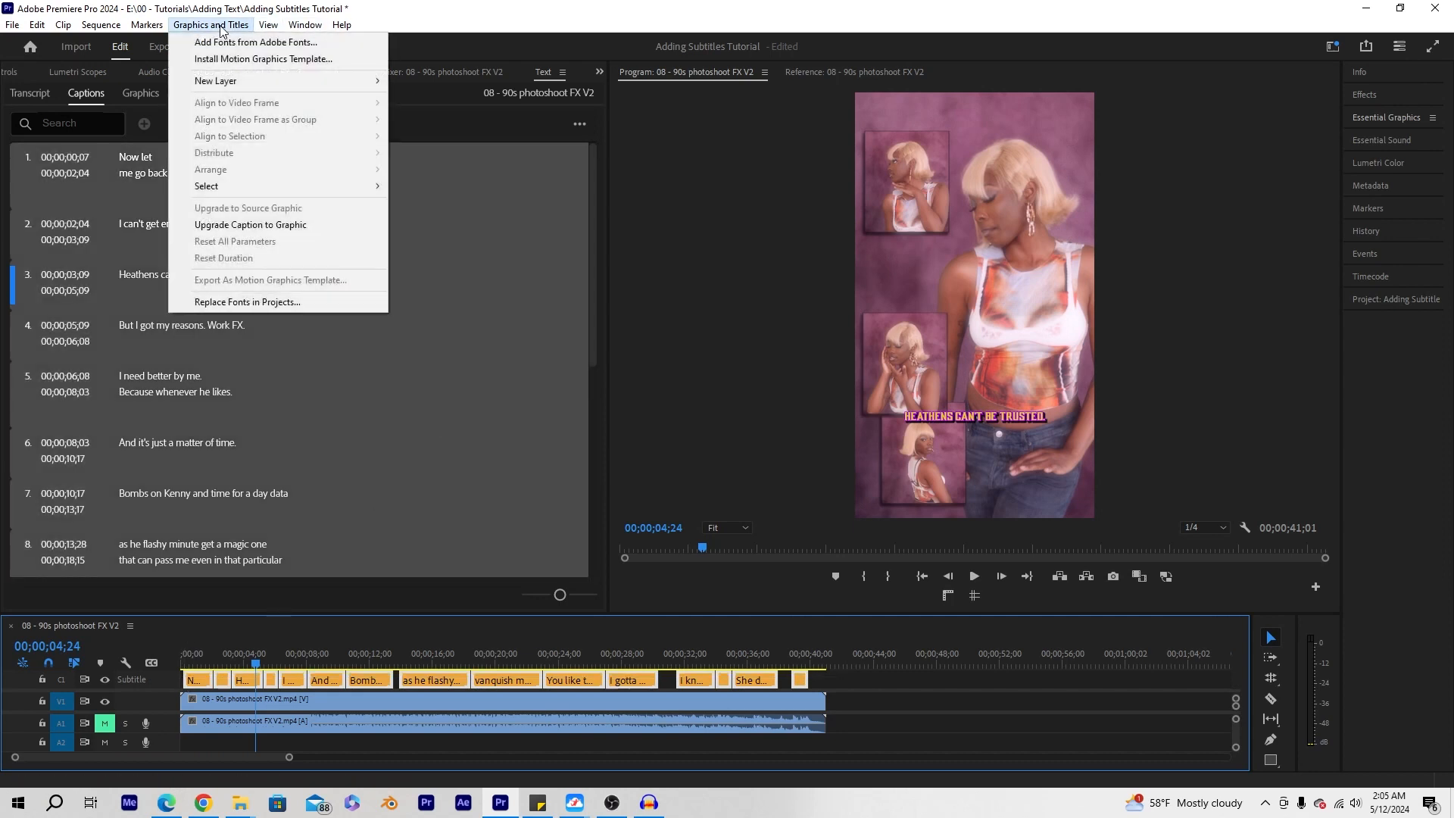
click(284, 229)
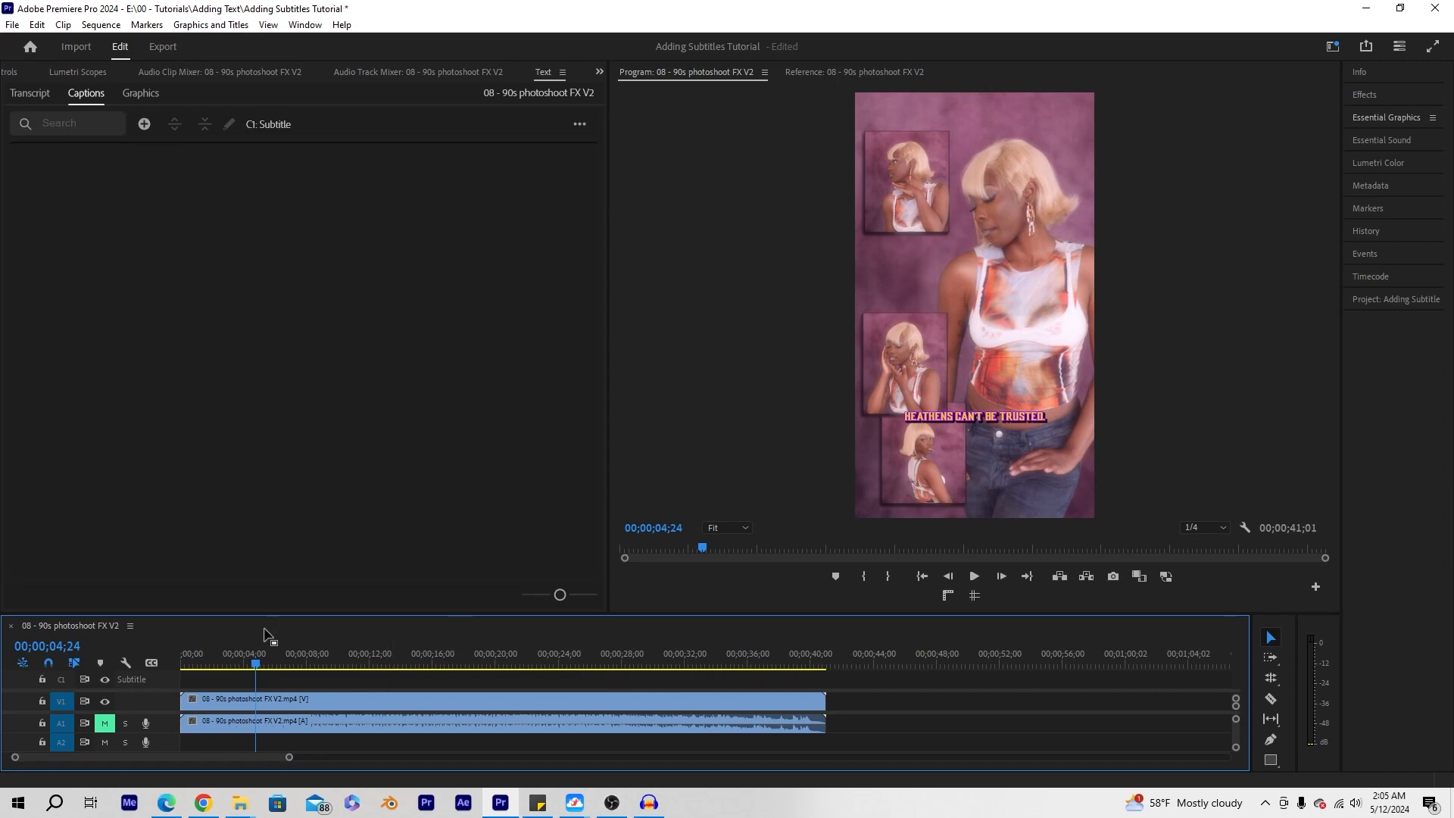
drag(272, 612, 292, 514)
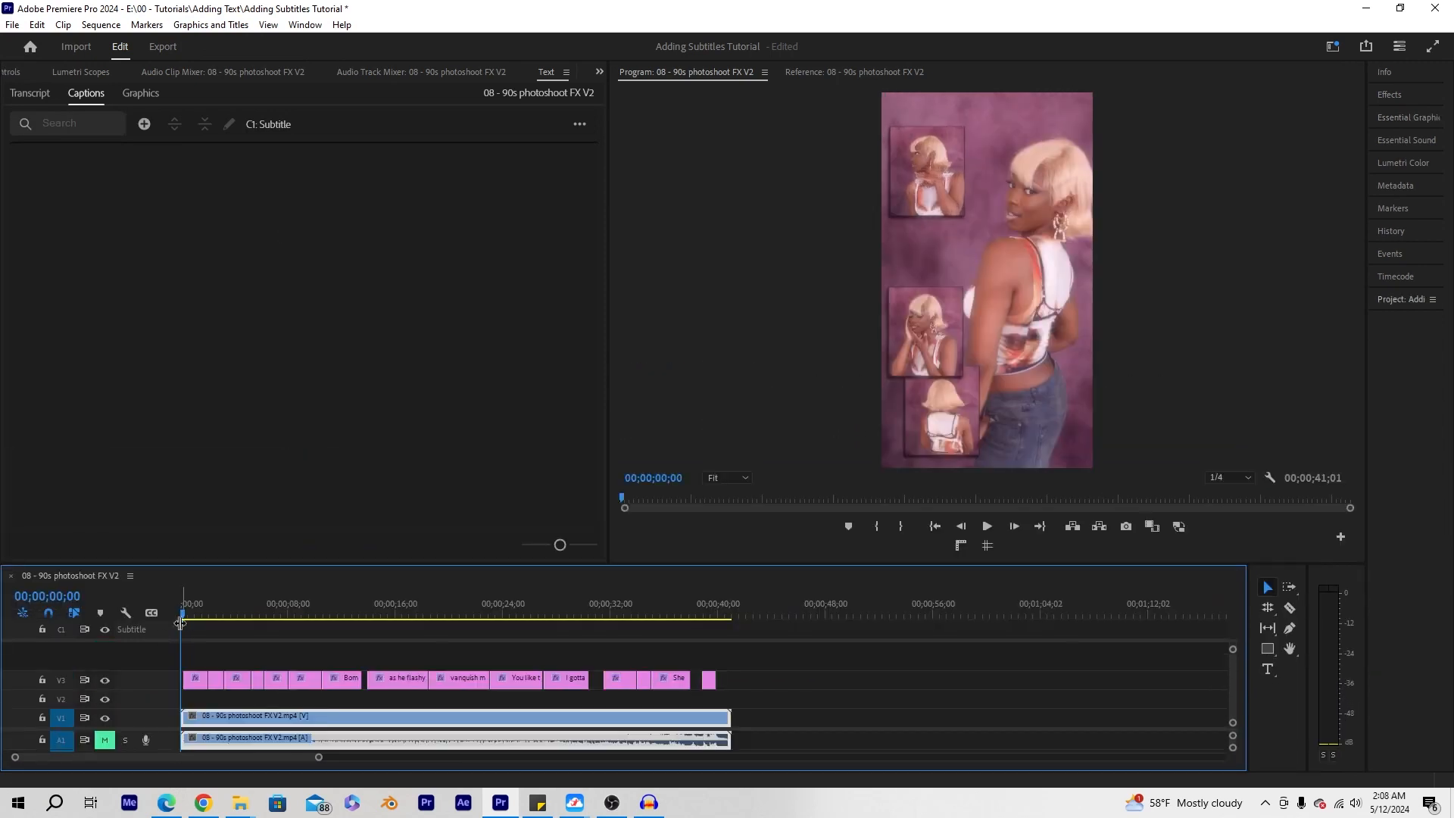
- Select the first caption graphic in the magnified timeline and place the playhead near its start at 00;00;00;10
click(195, 614)
mouse_move(196, 615)
mouse_down()
mouse_move(230, 613)
mouse_move(186, 614)
mouse_up()
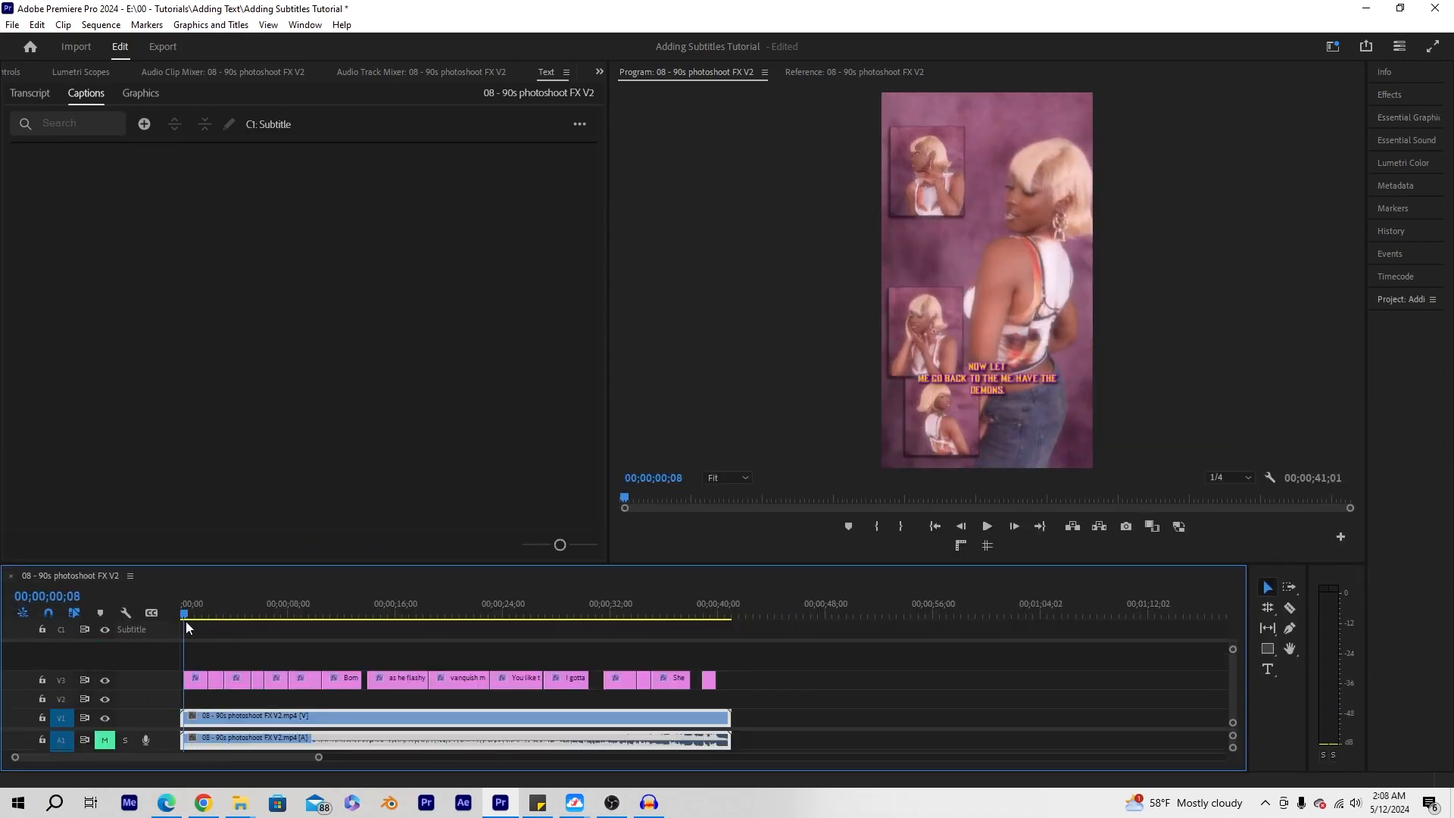
drag(319, 756, 78, 757)
click(261, 680)
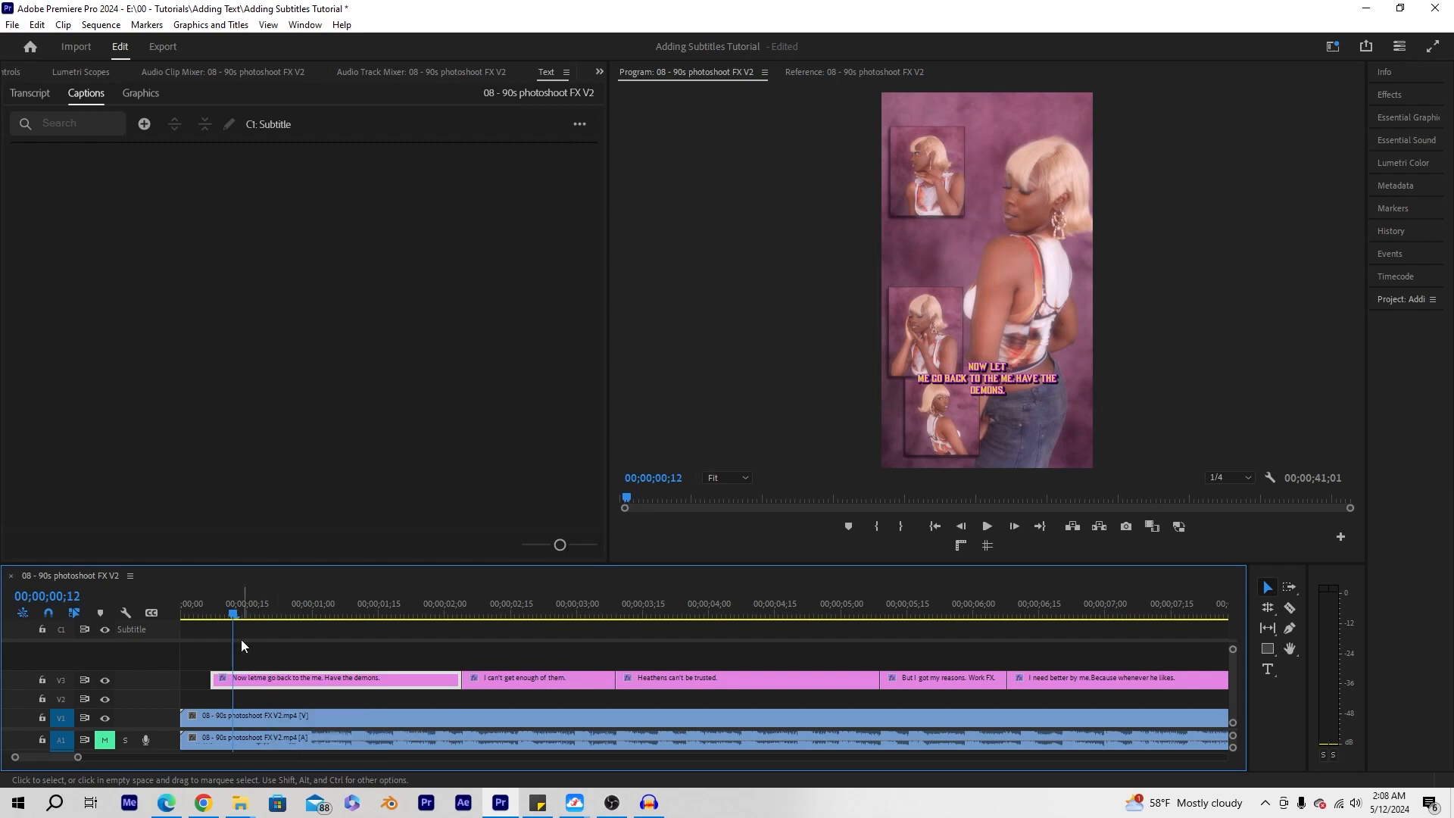
click(225, 616)
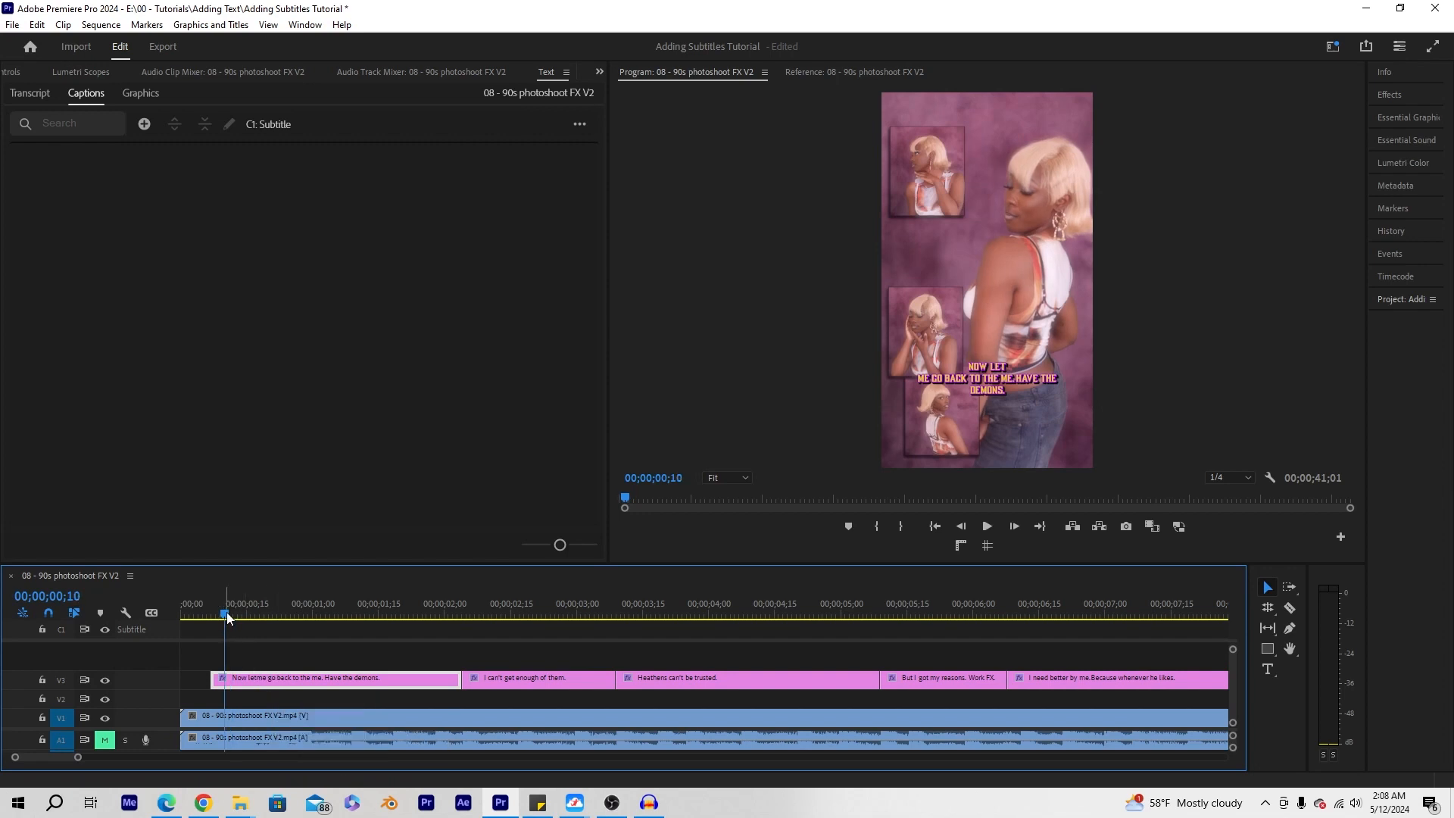